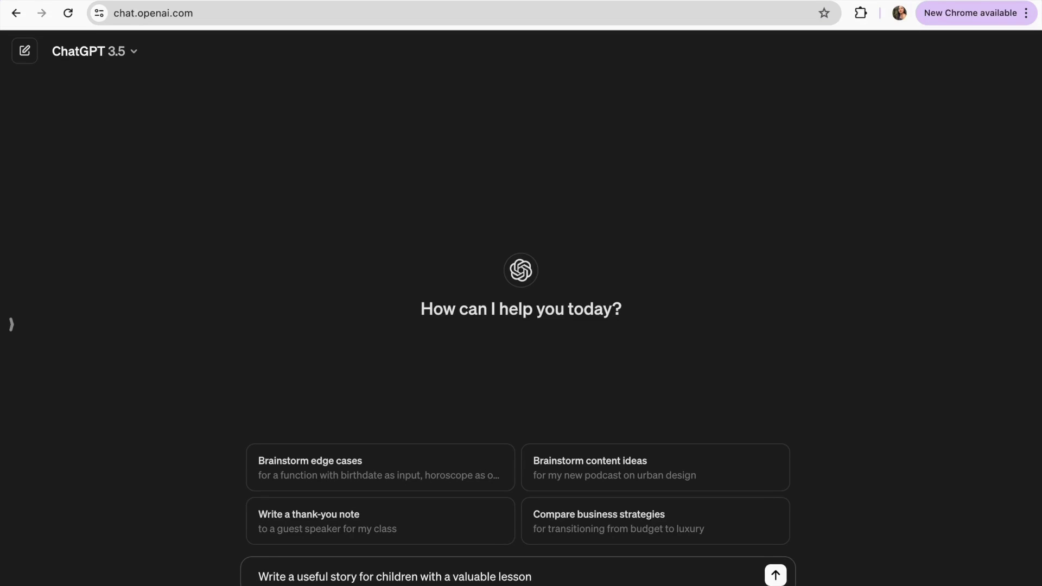
Step: Generate a story from the prompt "Write a useful story for children with a valuable lesson" and select its full text
key(Return)
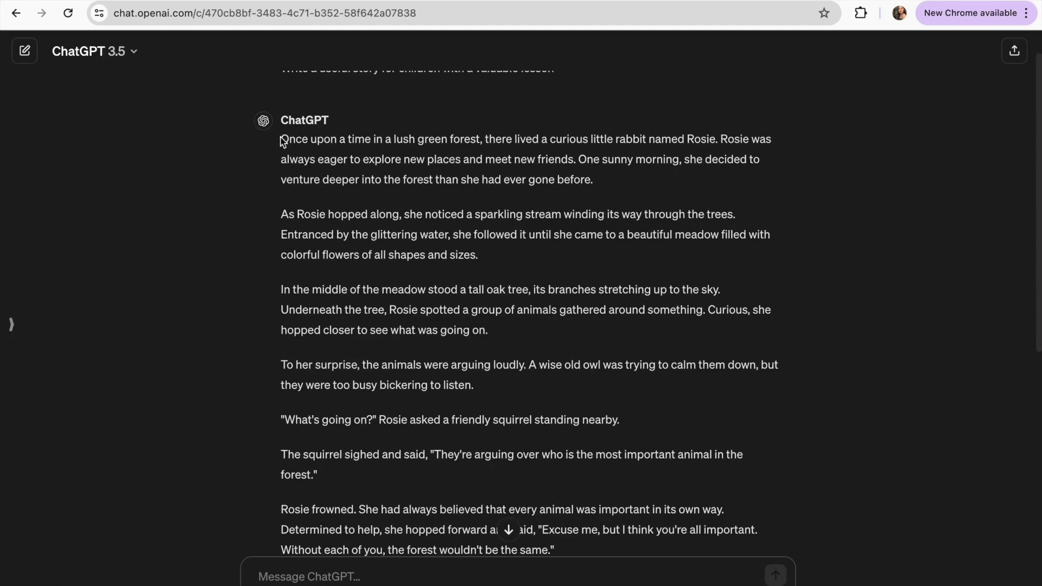
drag(281, 140, 553, 396)
scroll(477, 286, down, 7)
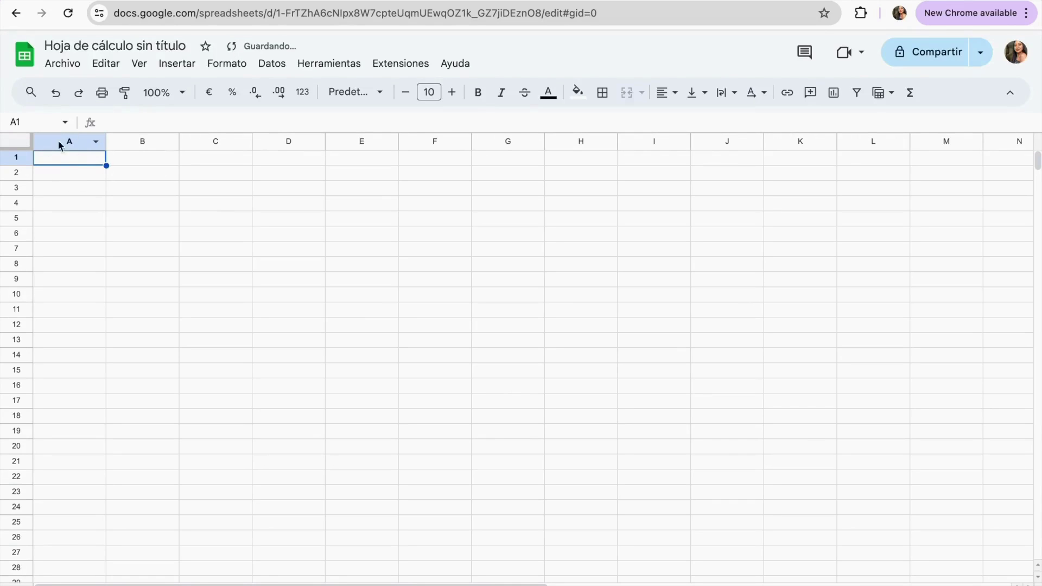
Step: In the blank Google Sheets spreadsheet, paste the copied story as values only starting at cell A1
click(109, 63)
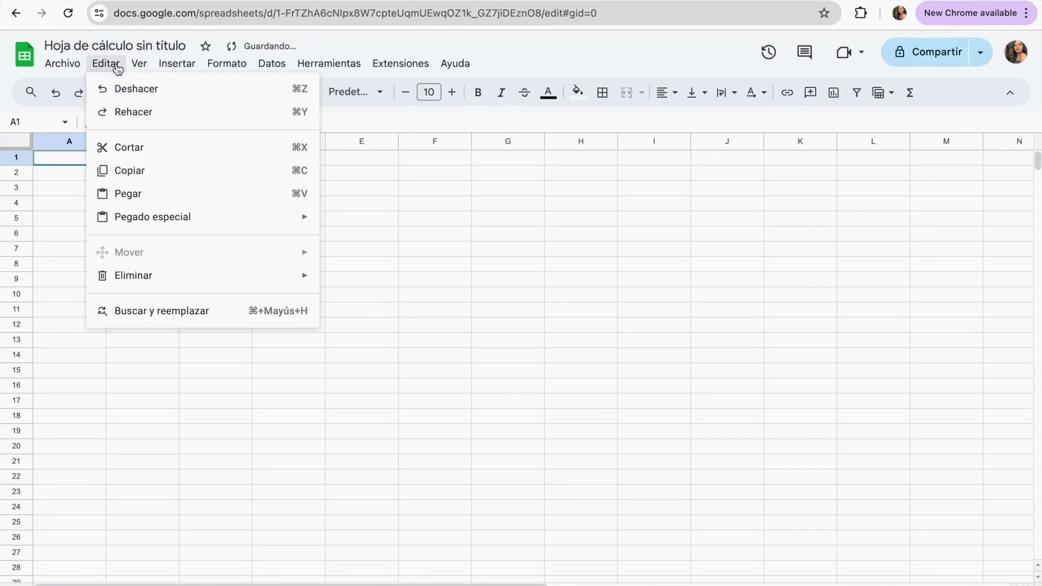
mouse_move(164, 220)
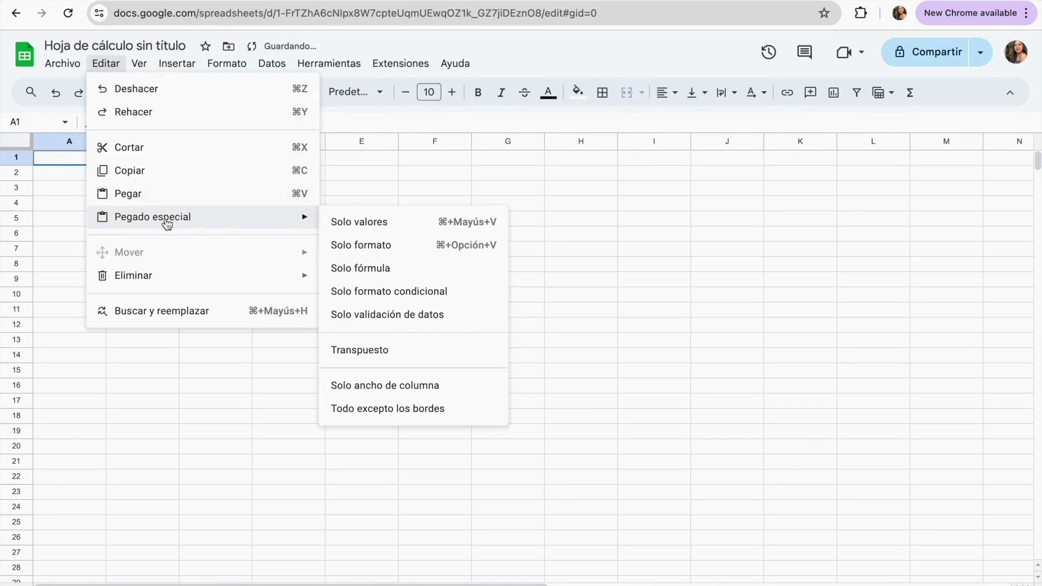
click(365, 223)
click(128, 374)
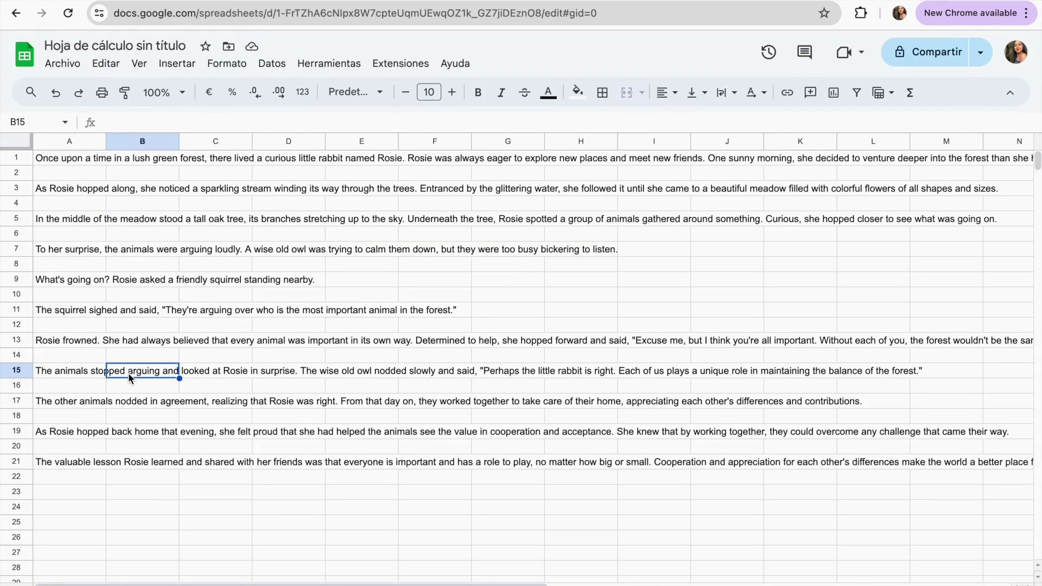
Step: Move the story paragraphs up into consecutive rows 1 to 11, closing the blank rows between them
click(16, 188)
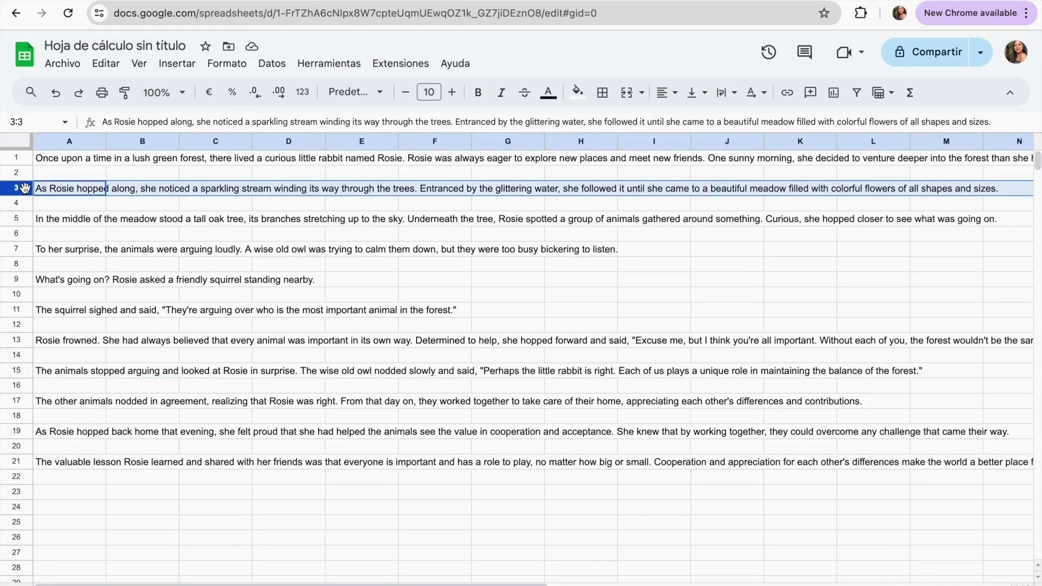
mouse_move(22, 189)
mouse_down()
mouse_move(19, 163)
mouse_move(19, 172)
mouse_up()
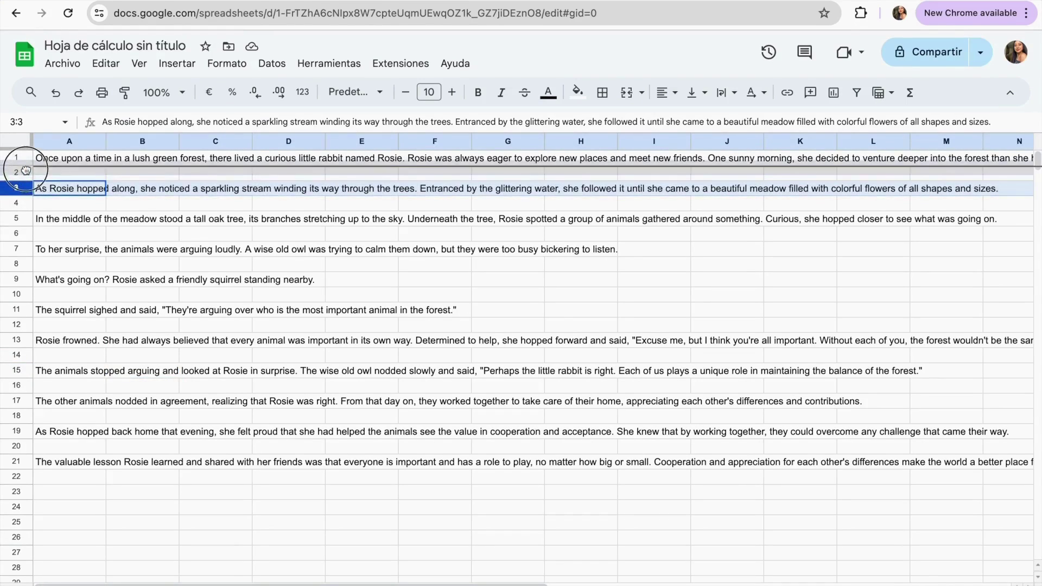
click(24, 222)
drag(24, 222, 18, 187)
click(24, 253)
drag(24, 252, 18, 204)
click(26, 282)
drag(25, 282, 18, 219)
click(26, 314)
drag(26, 313, 30, 247)
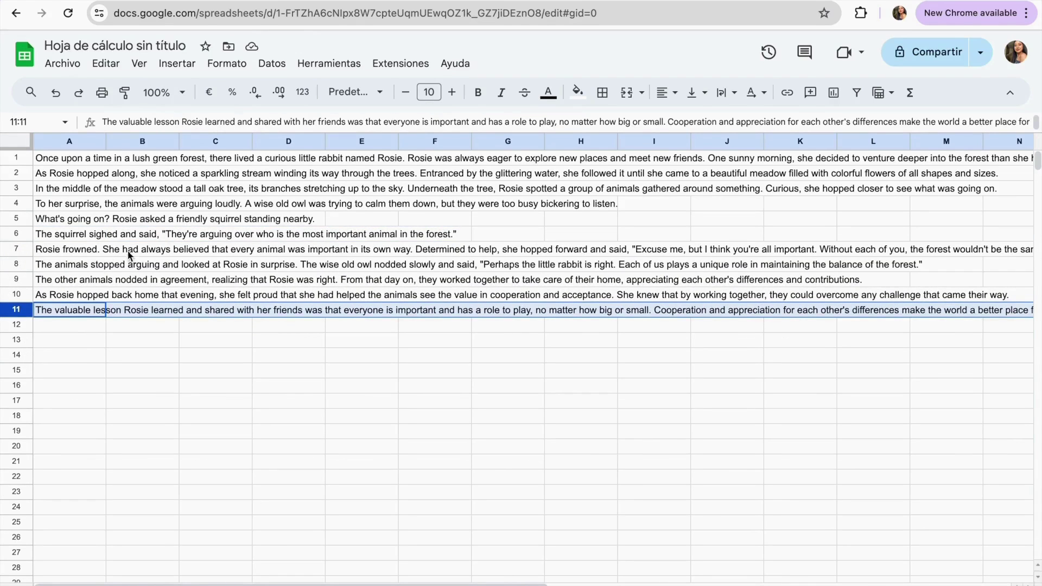
Step: Download the story spreadsheet as a comma-separated values (.csv) file
click(63, 64)
mouse_move(133, 240)
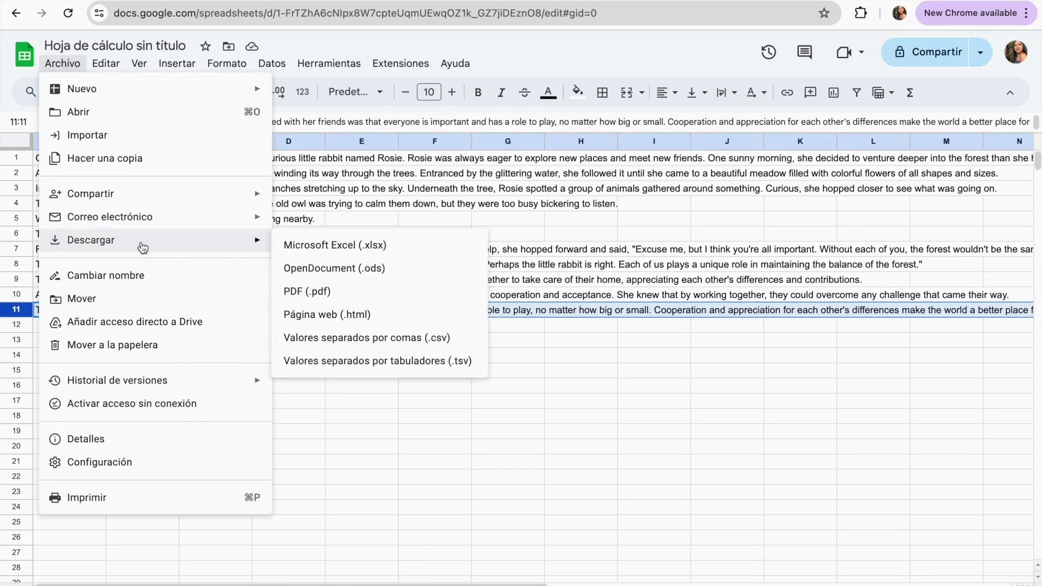
click(406, 339)
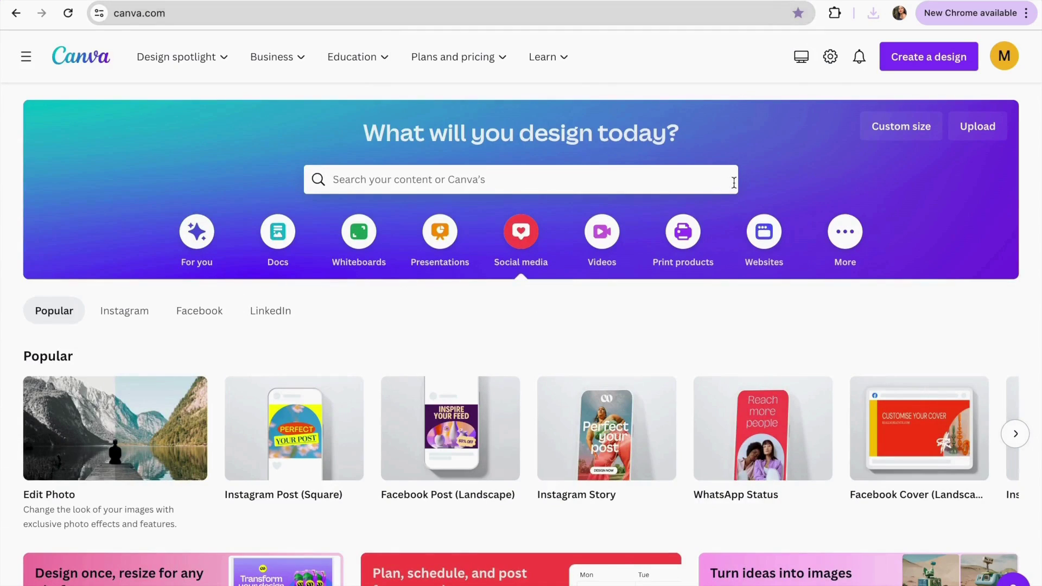
Step: In Canva, create a new custom-size design measuring 8.5 × 8.5 in
click(944, 55)
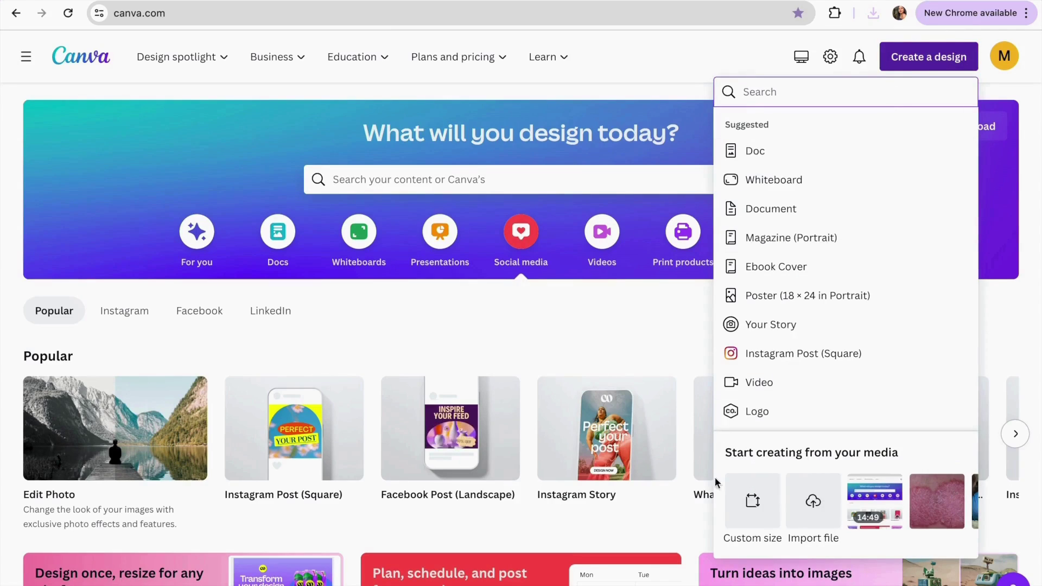
click(754, 501)
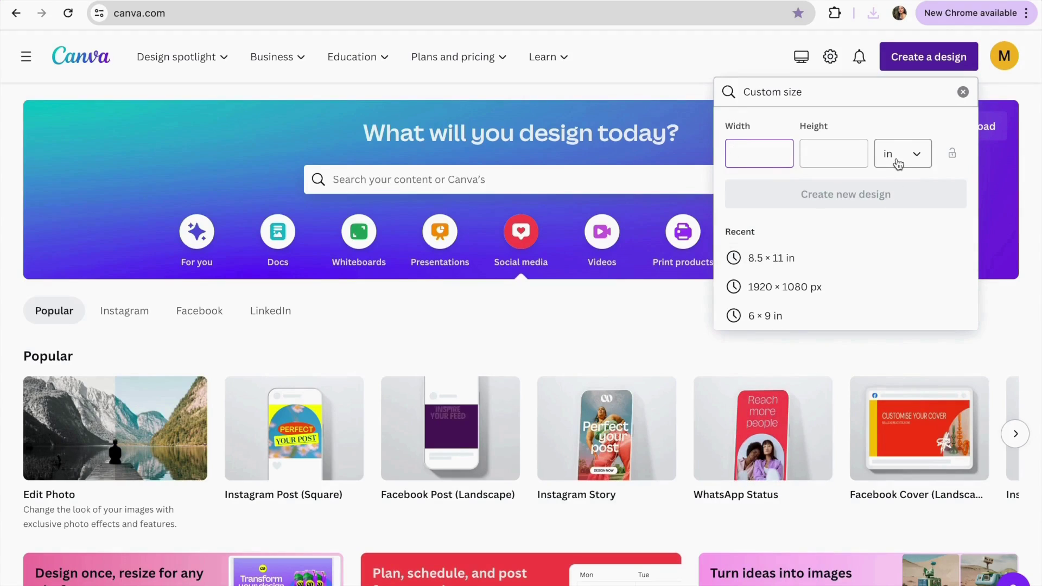
text(8.)
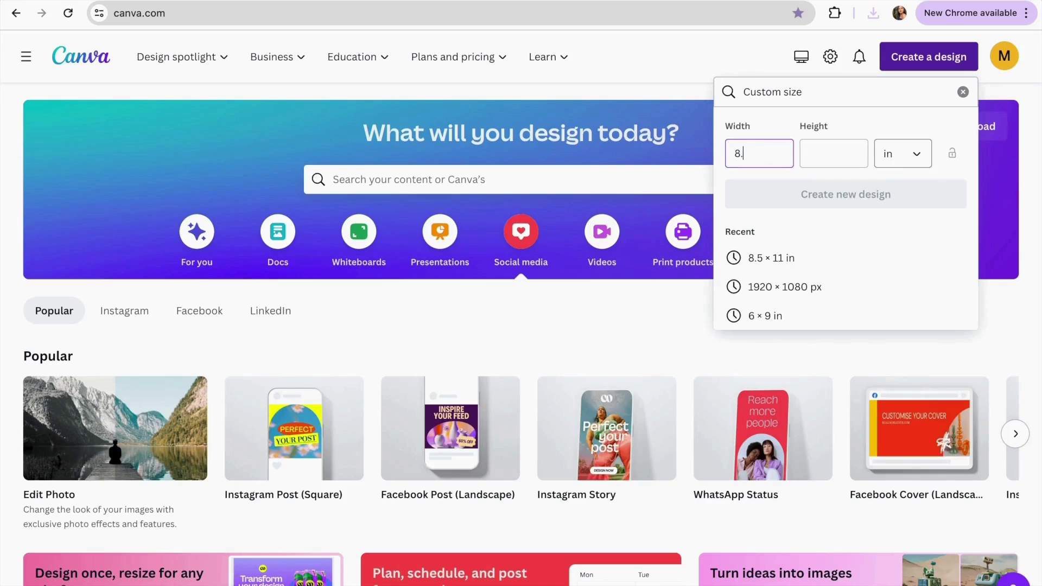
text(5)
click(847, 153)
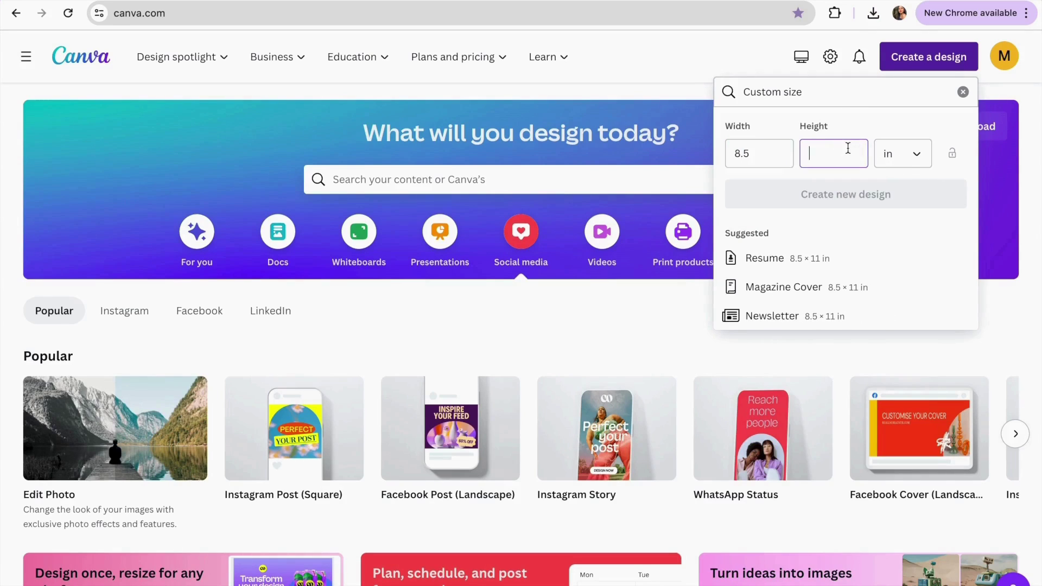
text(8.5)
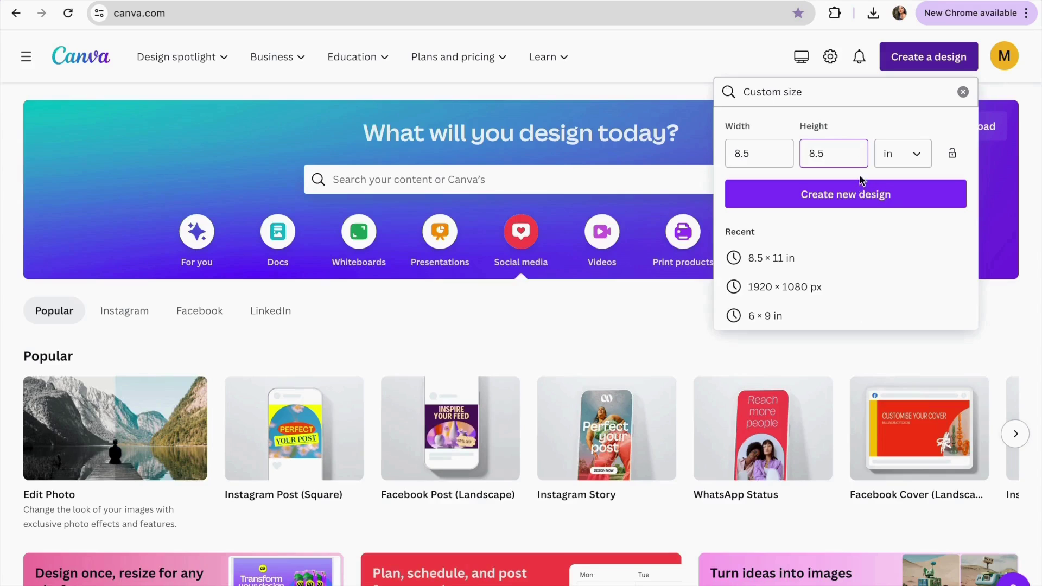
click(826, 196)
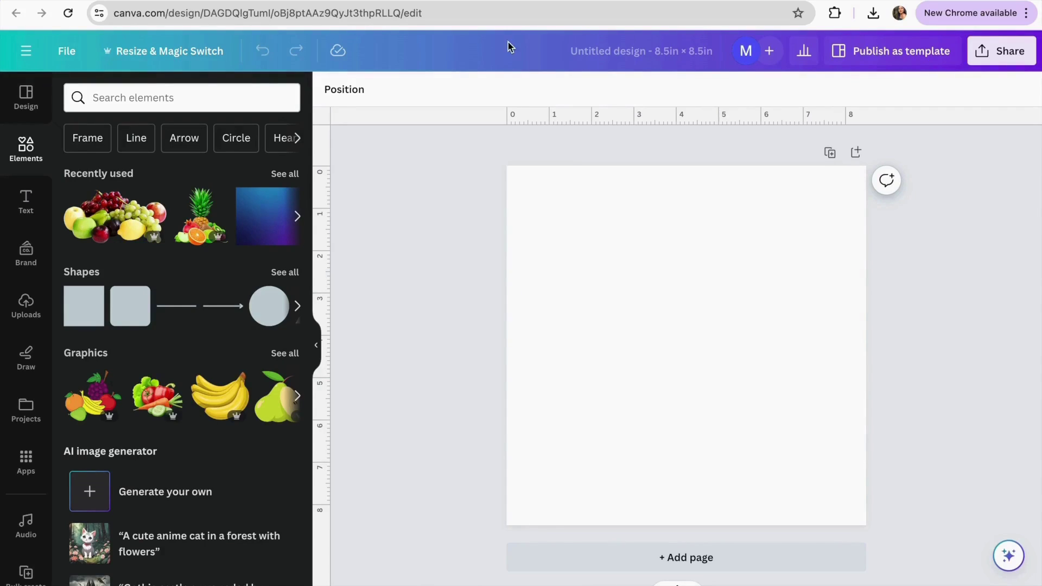
Step: Search the elements for "bunny" graphics and list more illustrations like the white bunny holding a carrot
click(132, 103)
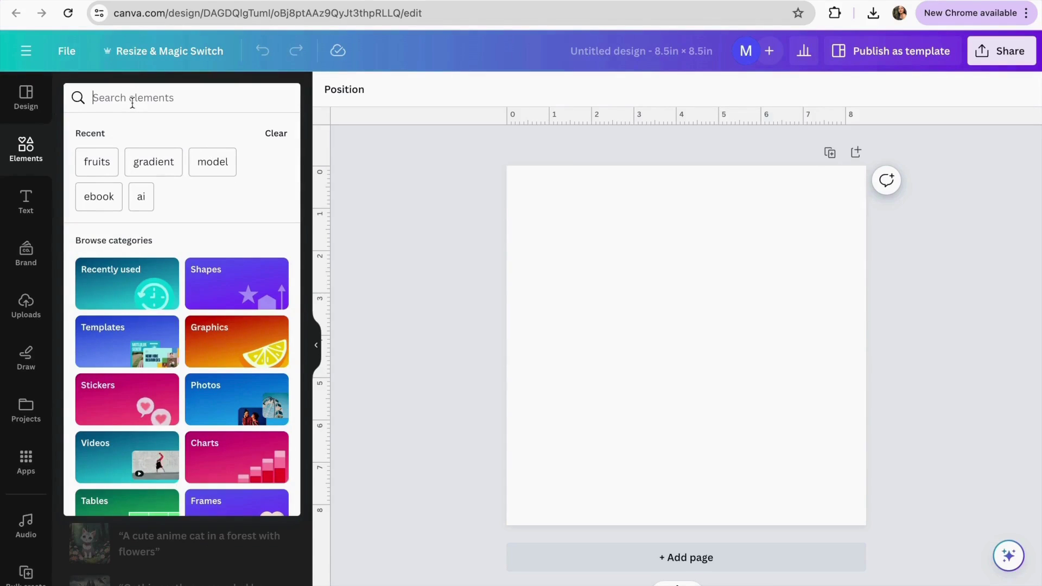
text(bunny)
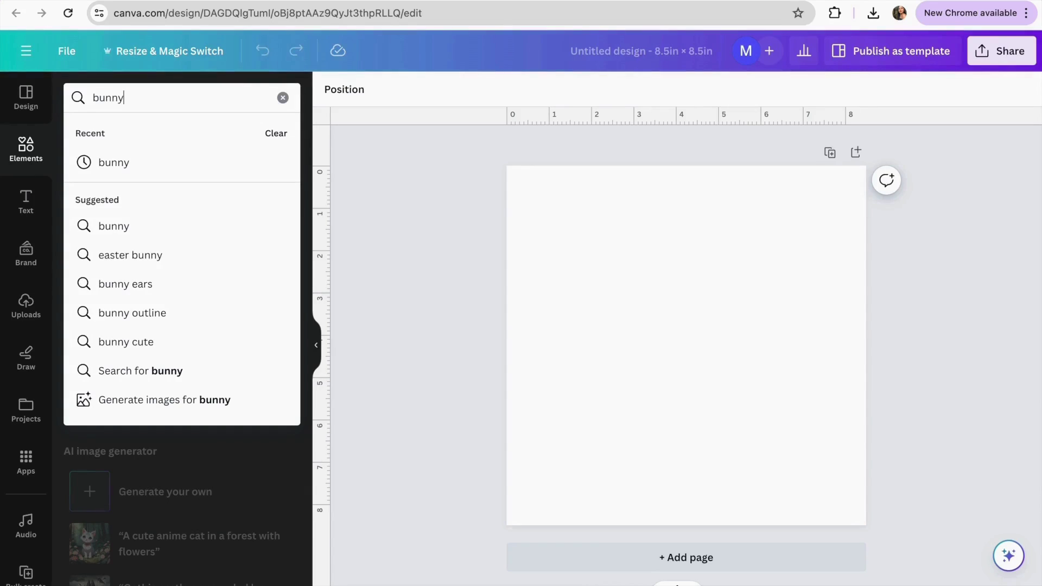
key(Return)
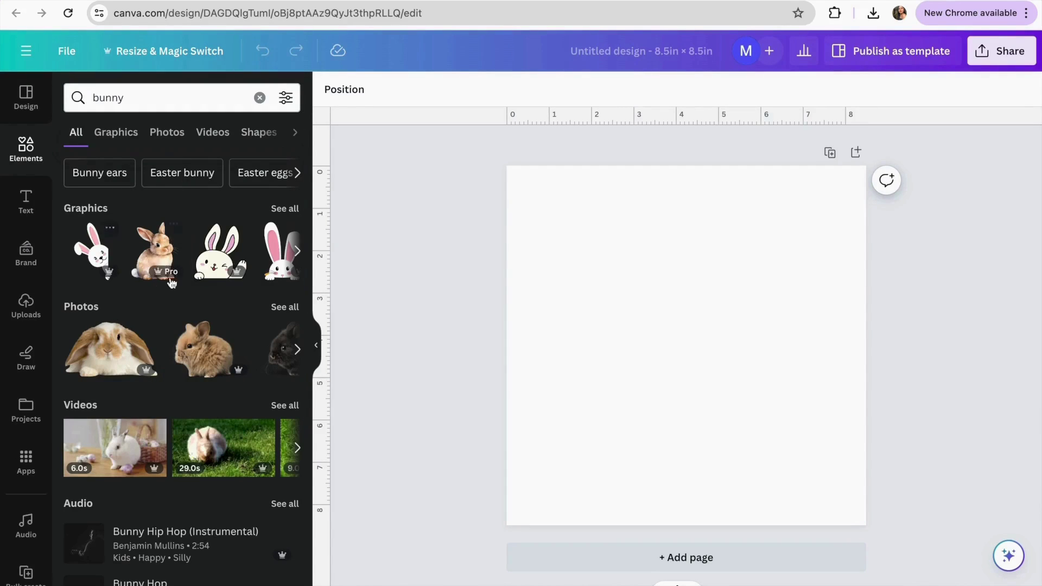
click(285, 208)
click(128, 415)
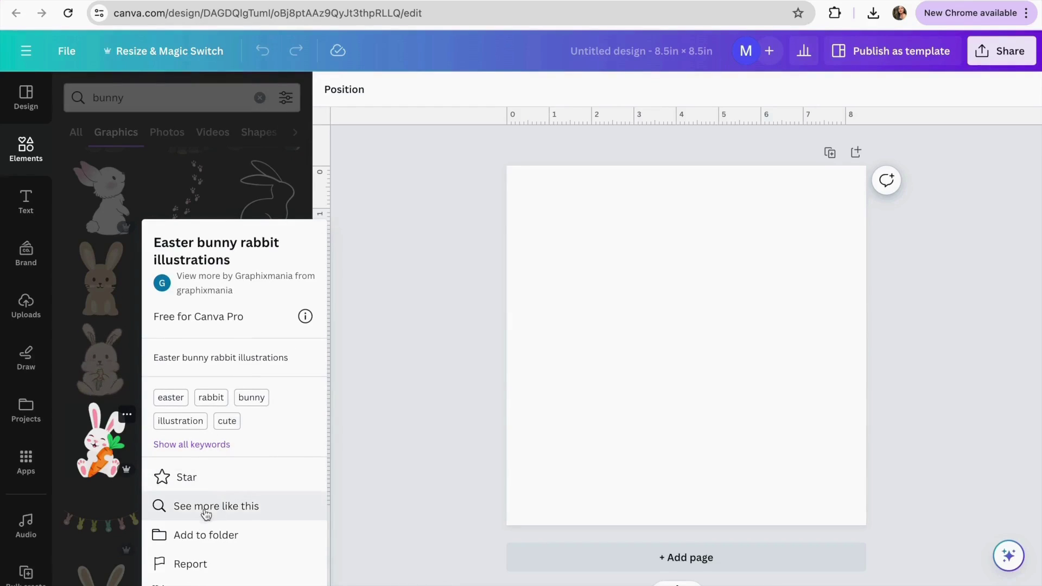
click(205, 512)
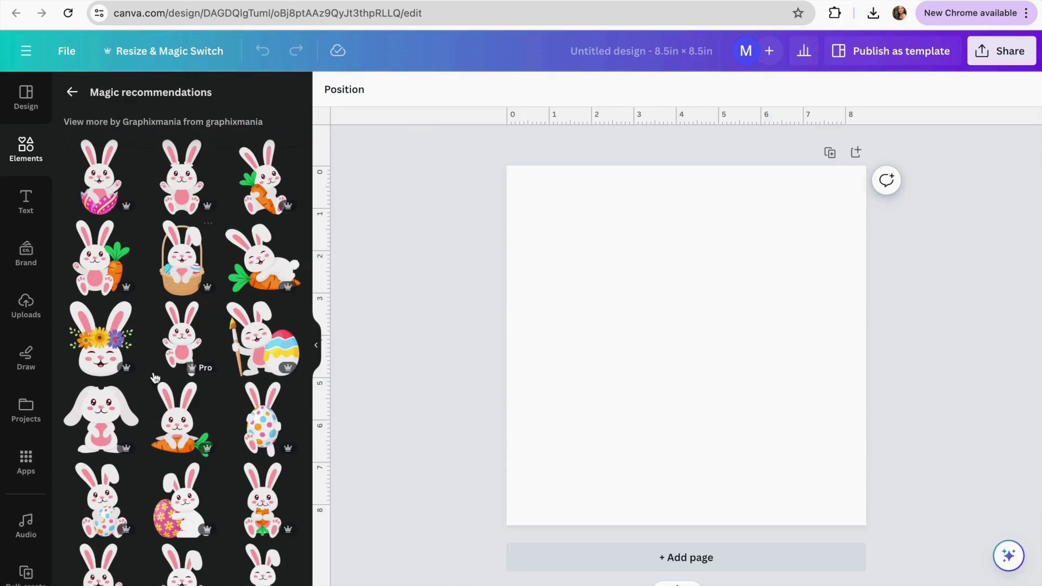
Step: Add the bunny face with the flower crown to the page, shrink it to about 4.2 in wide and shift it left
scroll(155, 377, down, 3)
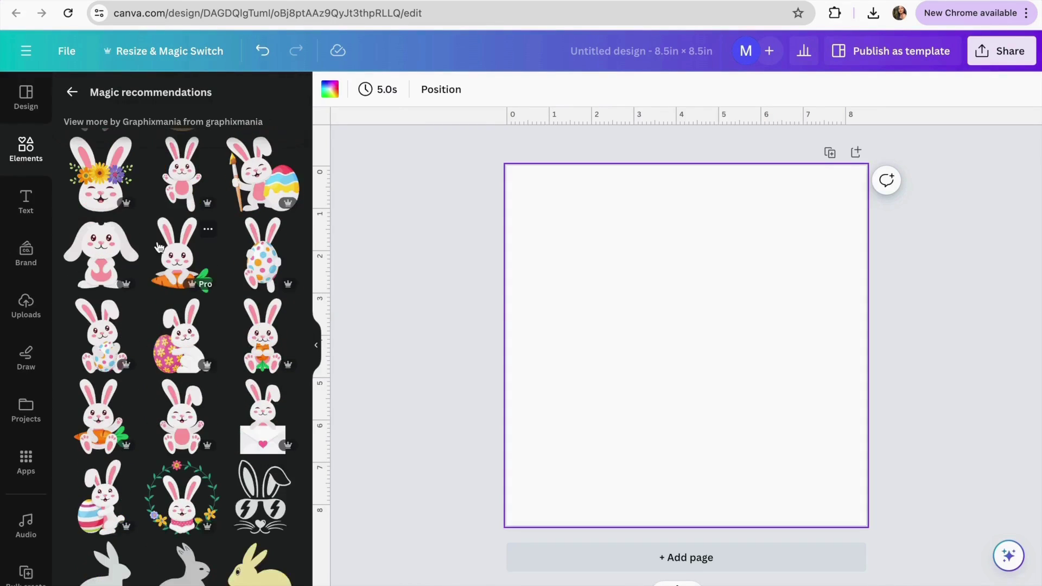
scroll(159, 247, up, 1)
click(102, 215)
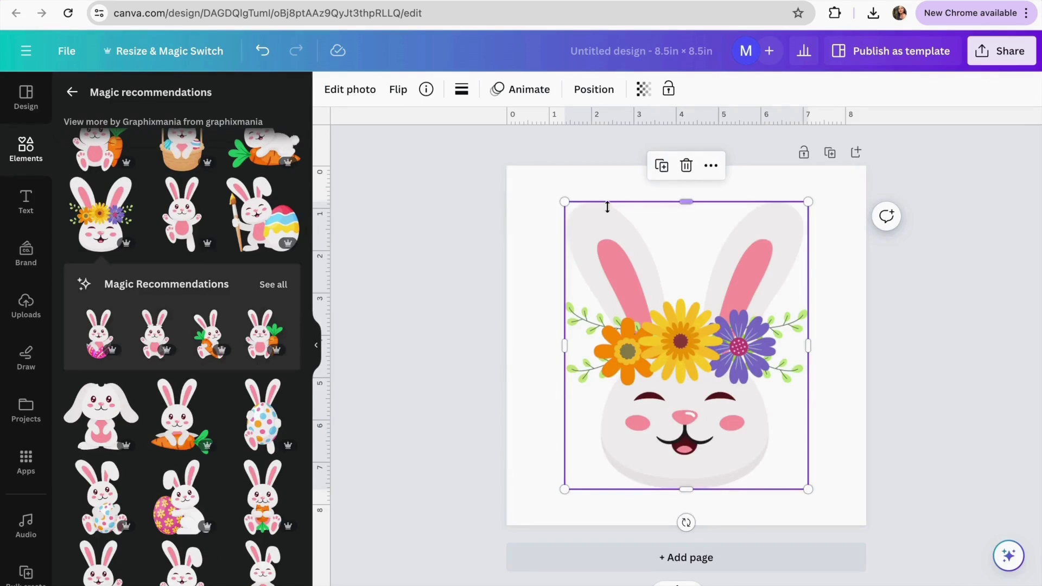
drag(564, 201, 628, 279)
drag(746, 388, 659, 358)
click(533, 224)
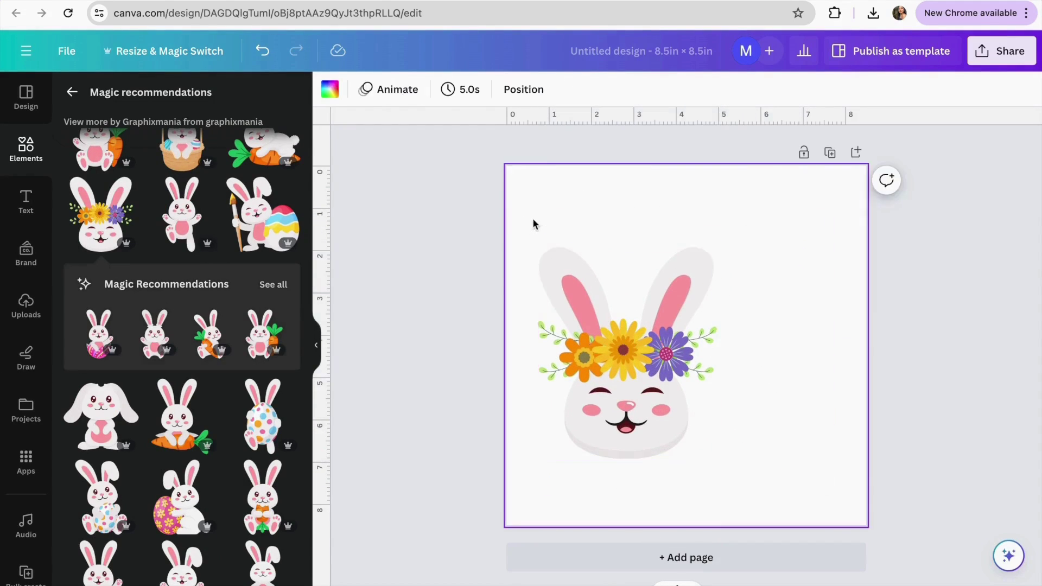
Step: Set the page background to a light purple by sampling the purple flower's colour and lightening the shade
click(410, 263)
click(615, 176)
click(330, 90)
click(79, 178)
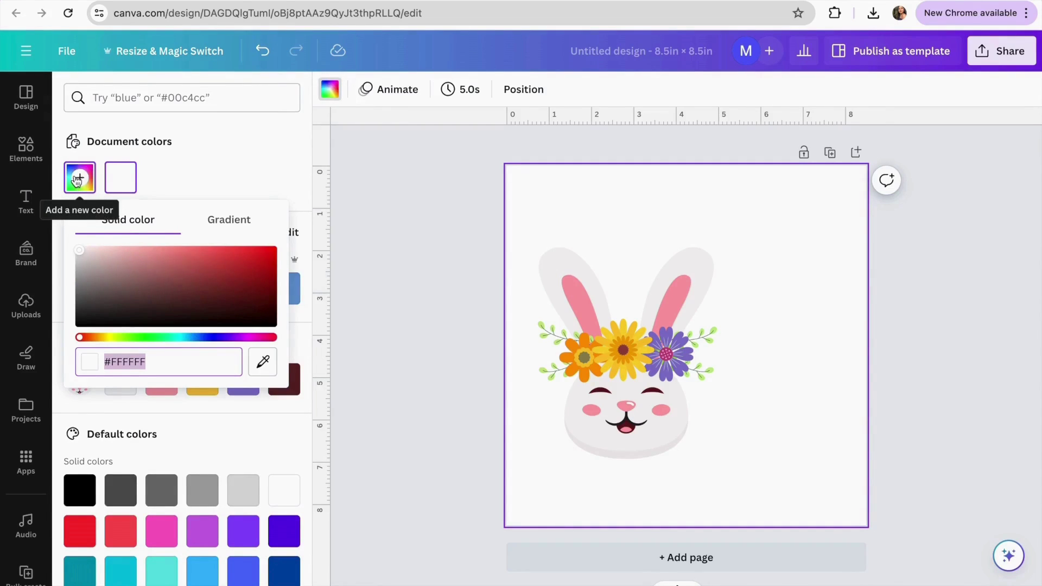
click(262, 362)
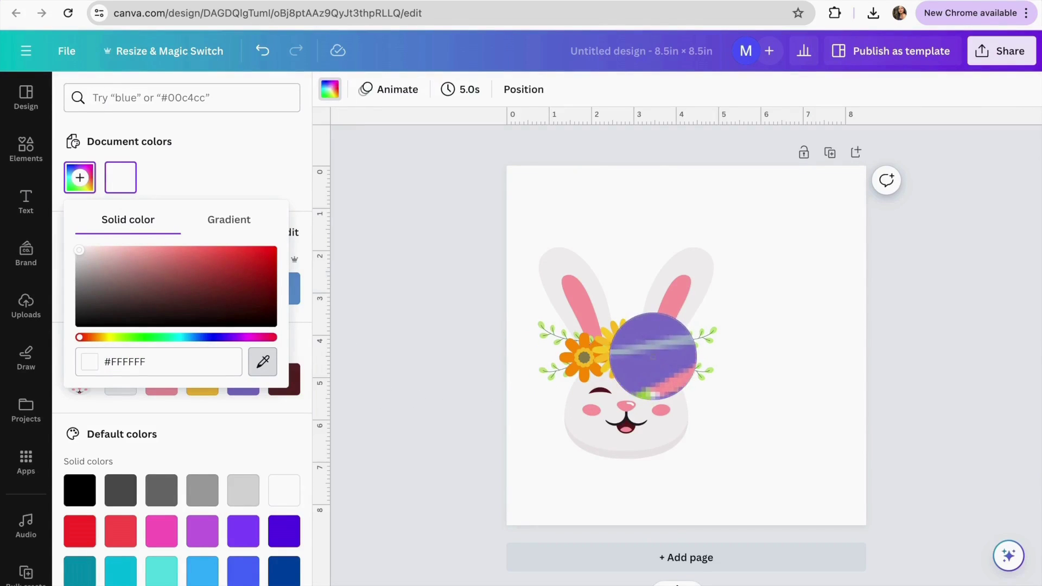
click(653, 355)
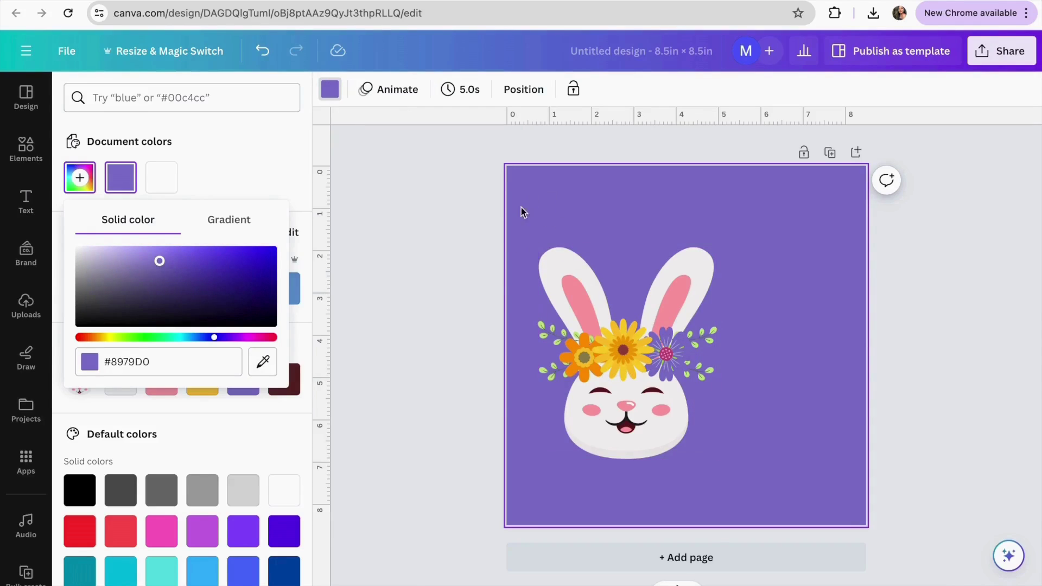
drag(157, 262, 119, 247)
click(394, 310)
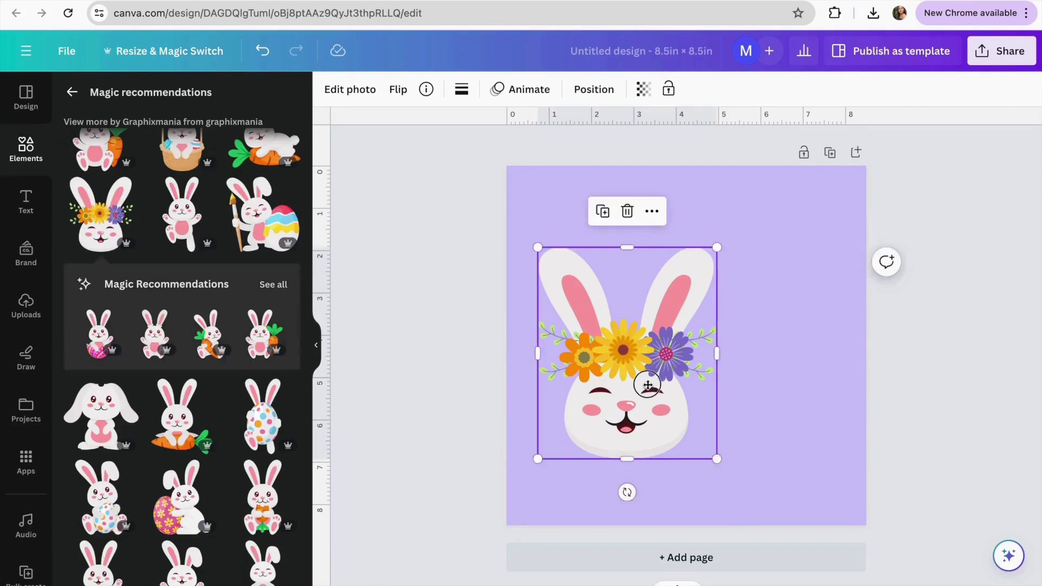
Step: Reposition the bunny face in the lower-left part of the page, leaving the upper area free
drag(646, 380, 642, 390)
click(422, 313)
drag(581, 349, 580, 339)
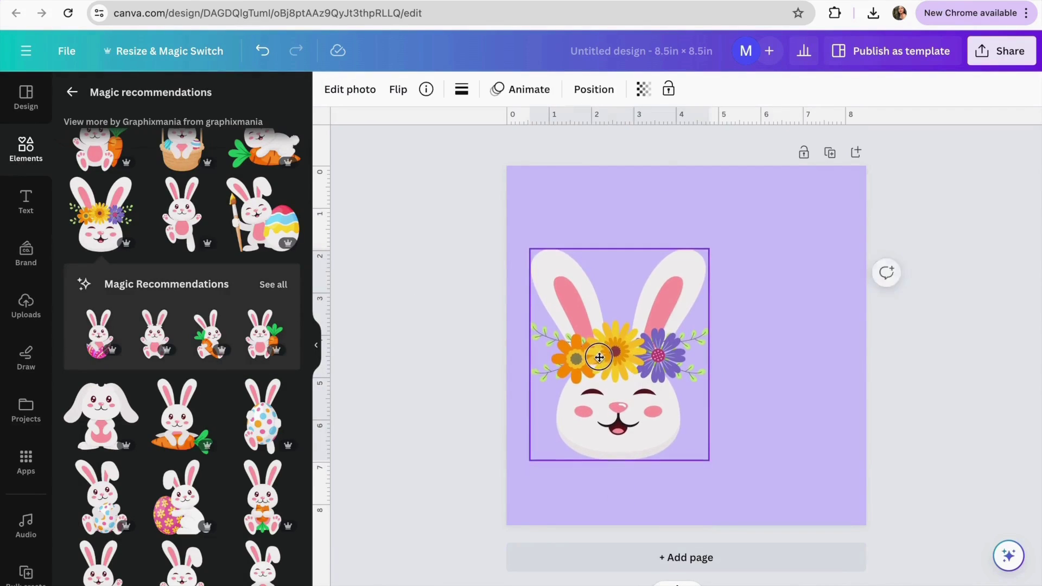
click(409, 386)
drag(654, 356, 611, 379)
click(428, 291)
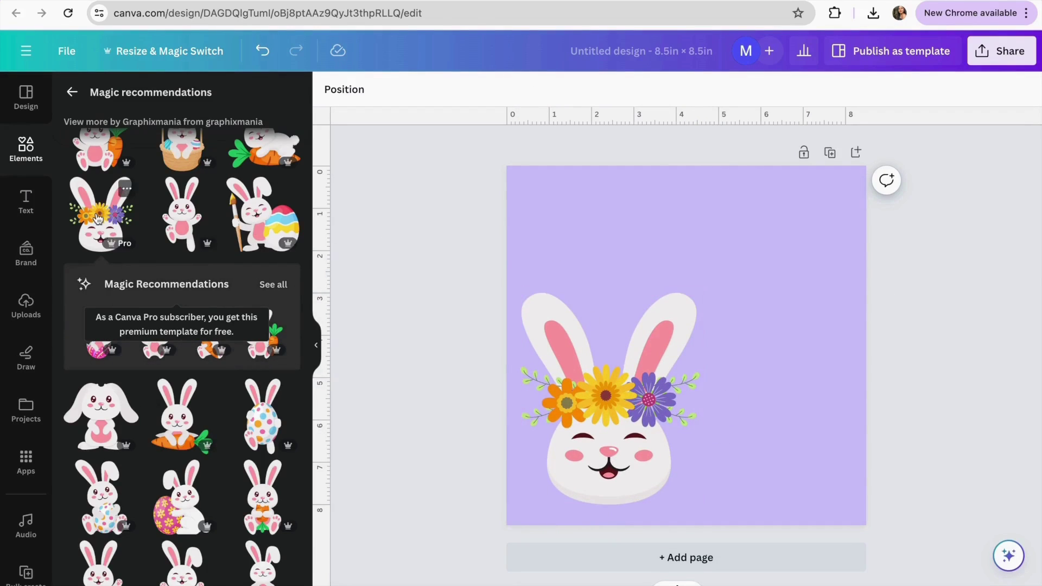
Step: Add a Subtitle text box and place it near the page's upper-left corner, above the bunny's ears
click(18, 189)
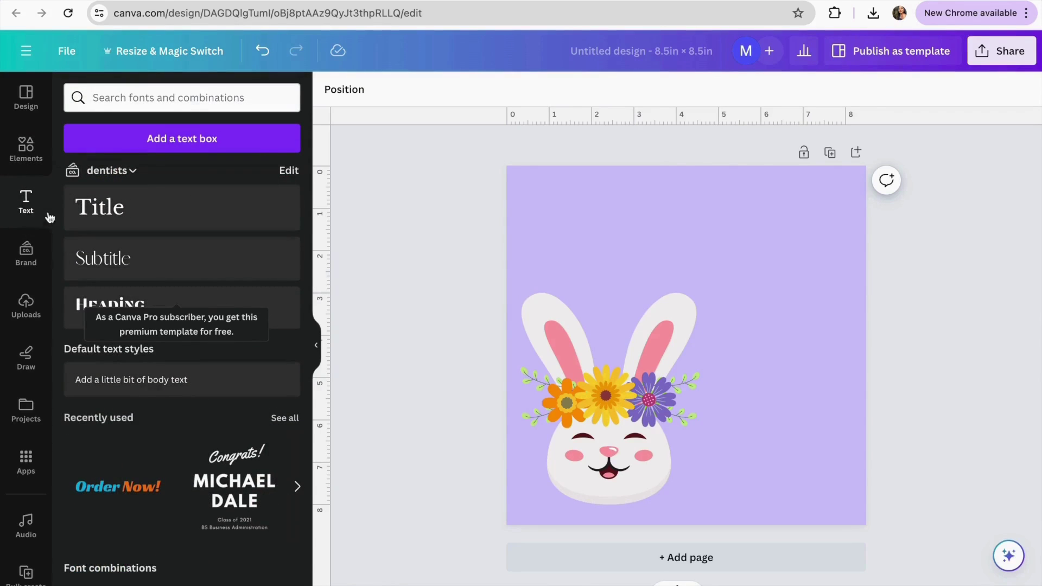
click(140, 259)
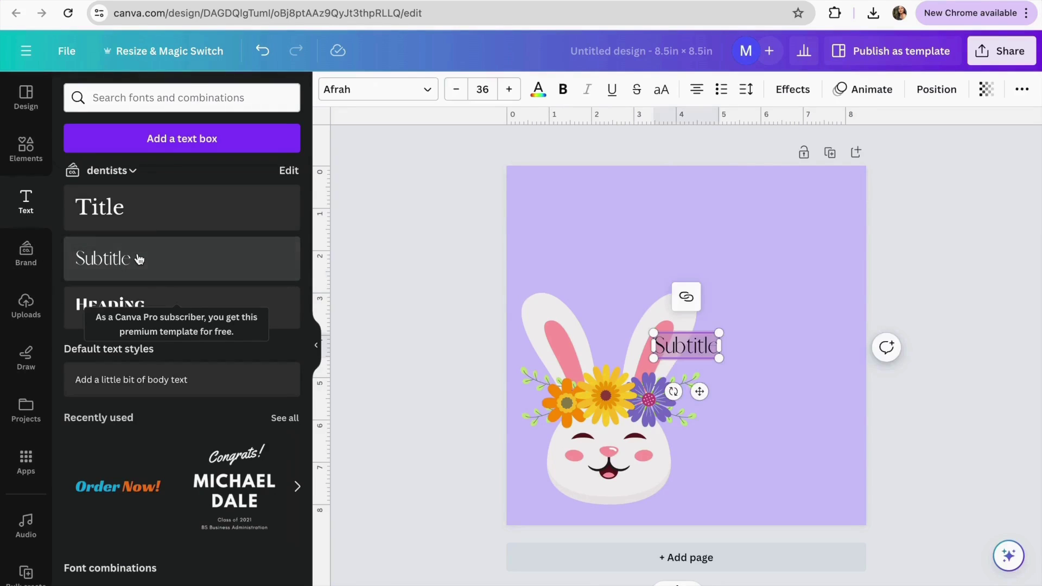
drag(699, 391, 601, 259)
click(535, 239)
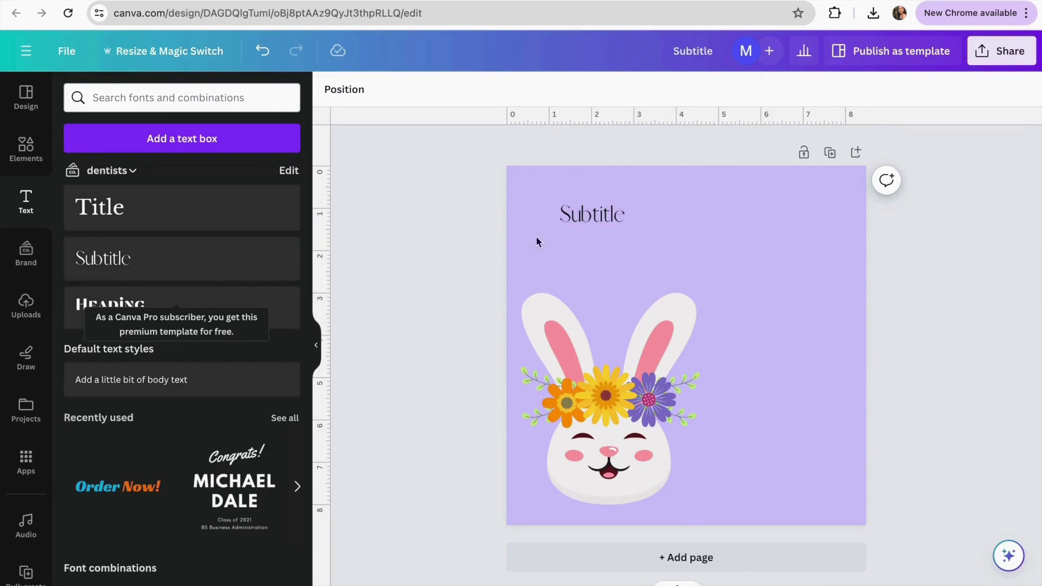
click(591, 214)
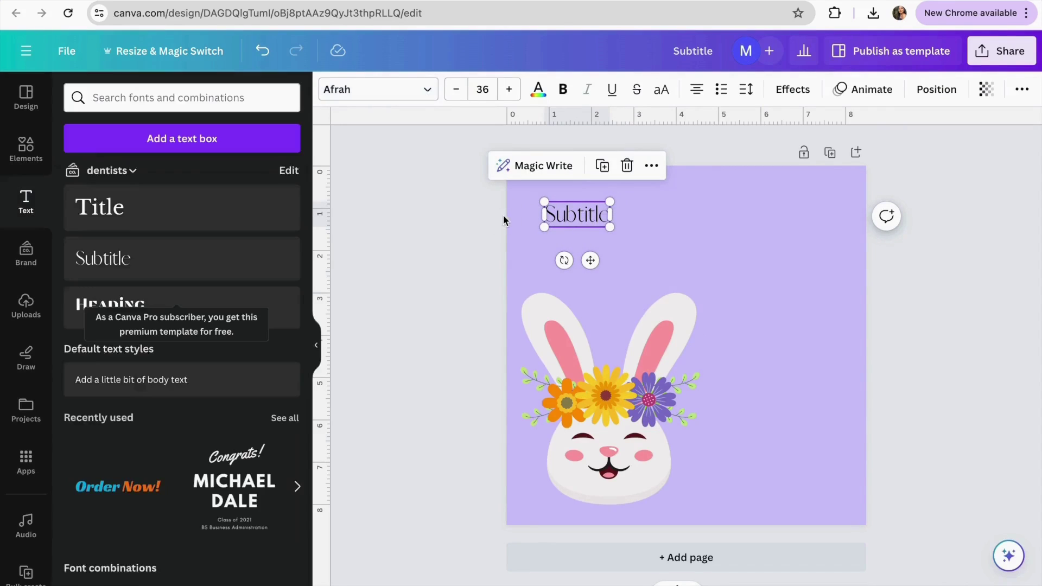
Step: Change the Subtitle text's font to Schoolbell from the School font category
click(567, 219)
click(389, 91)
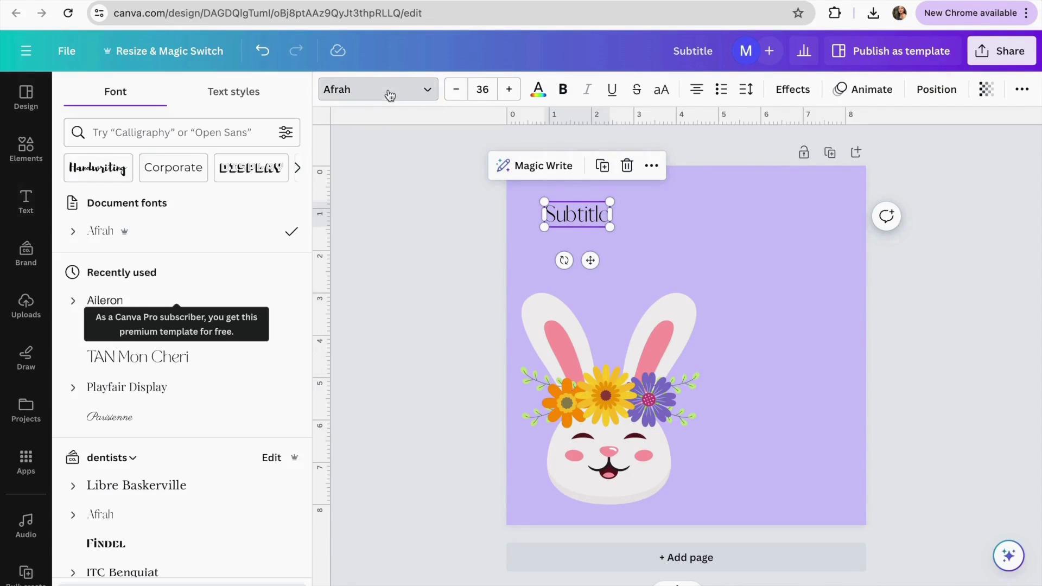
click(297, 169)
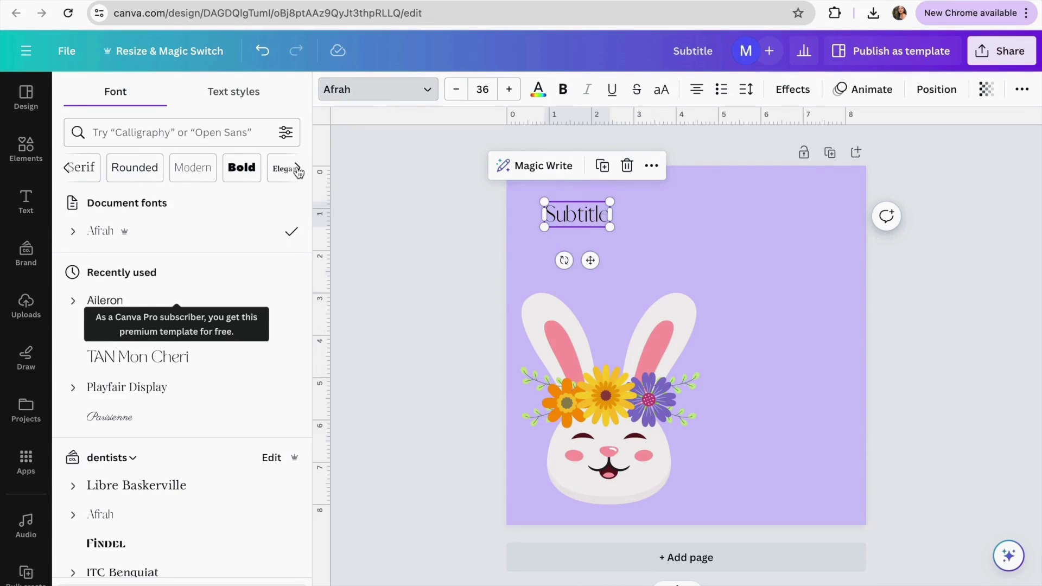
click(298, 169)
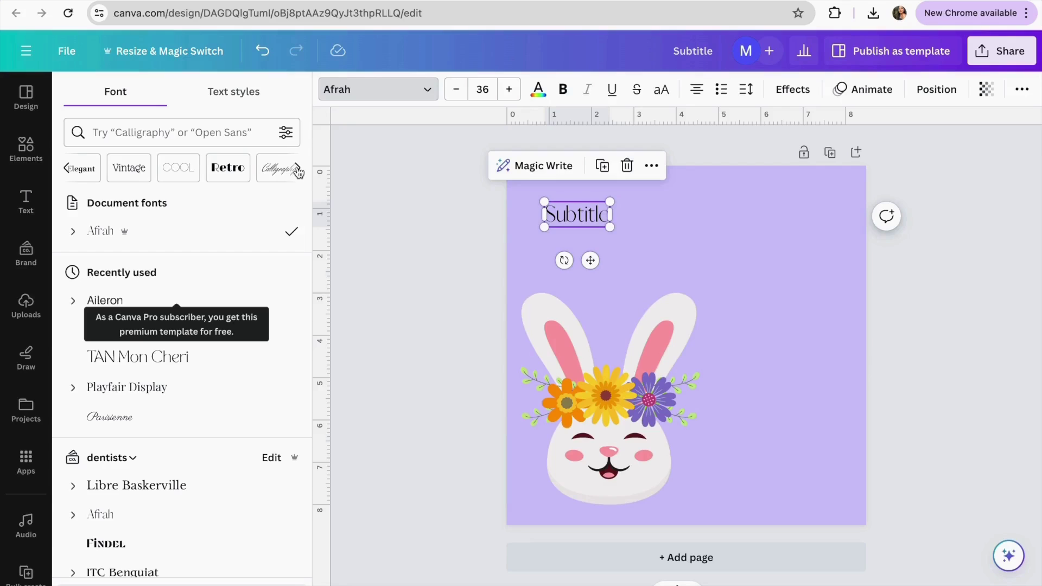
click(298, 169)
click(298, 169)
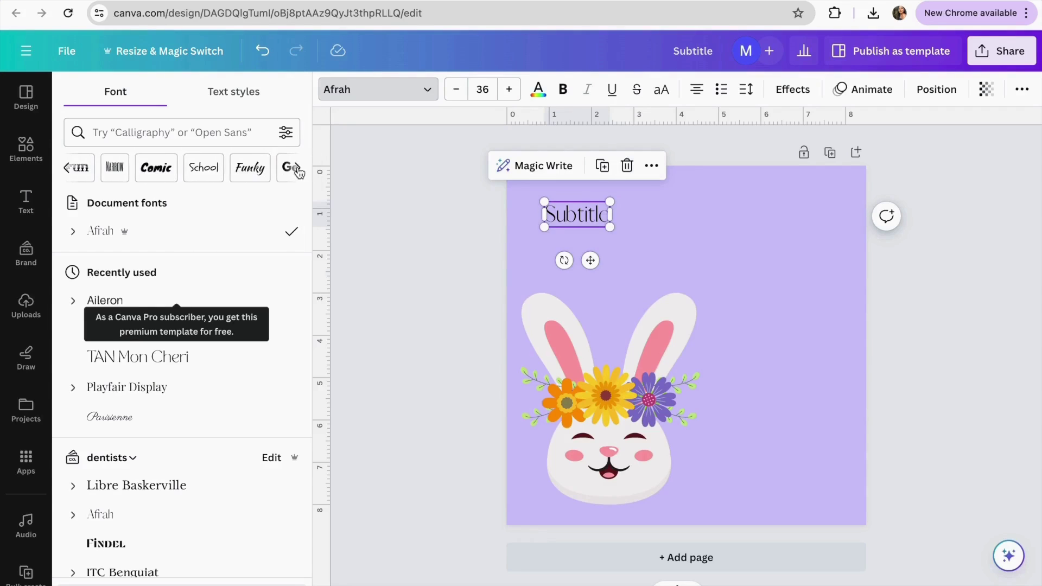
click(203, 167)
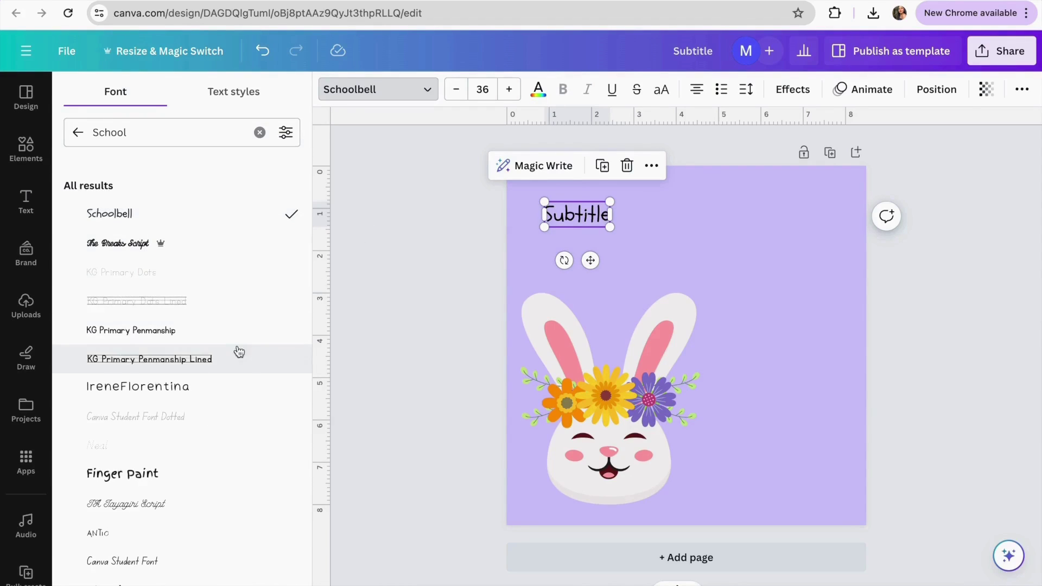
scroll(218, 400, down, 2)
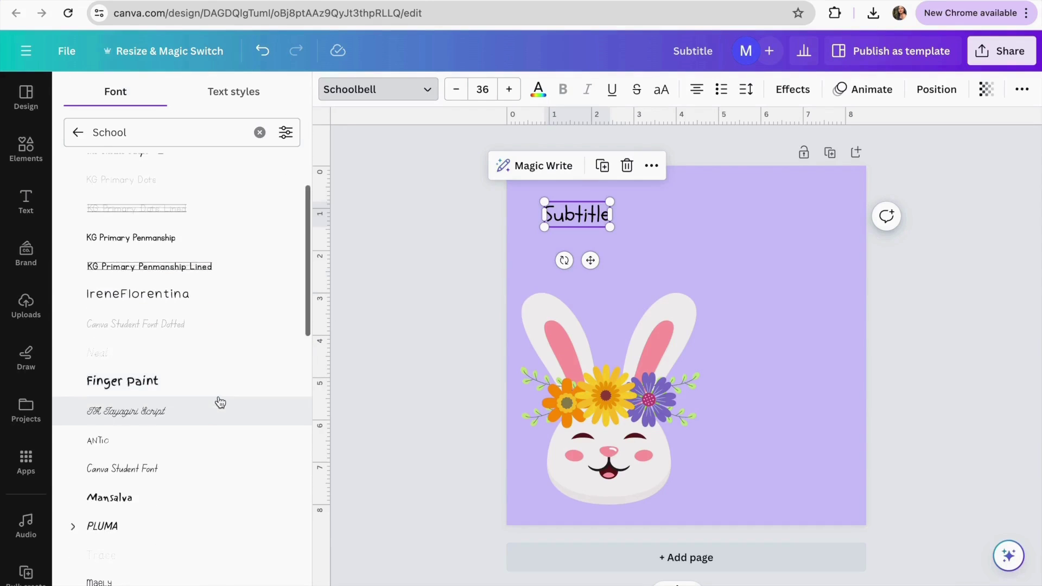
click(409, 343)
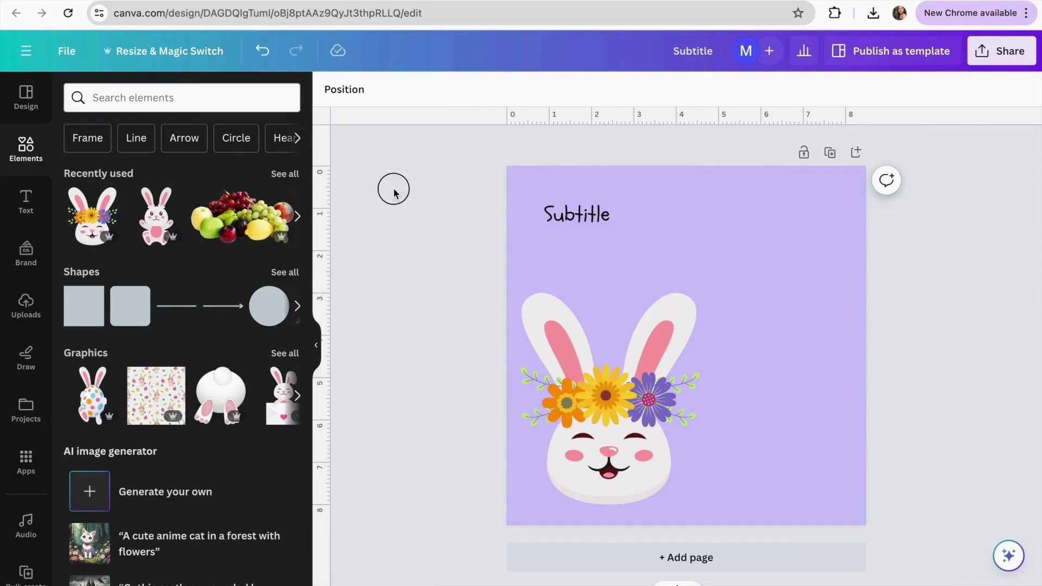
Step: Find the Frames collection among the design elements and show all of its Blob frames
scroll(210, 235, down, 5)
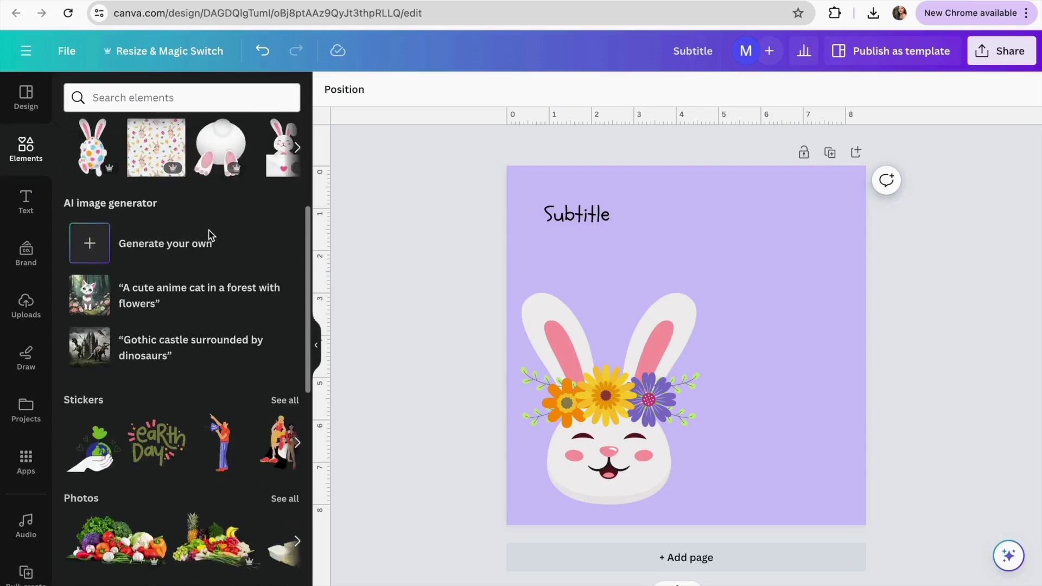
scroll(210, 235, up, 5)
scroll(210, 235, down, 2)
scroll(210, 235, up, 2)
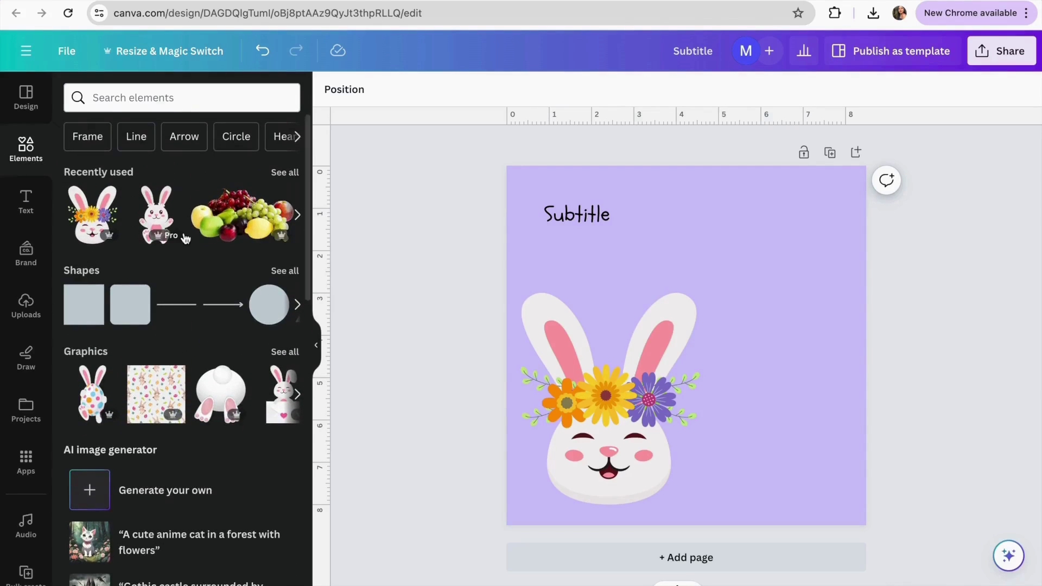
scroll(184, 239, down, 5)
scroll(184, 239, down, 12)
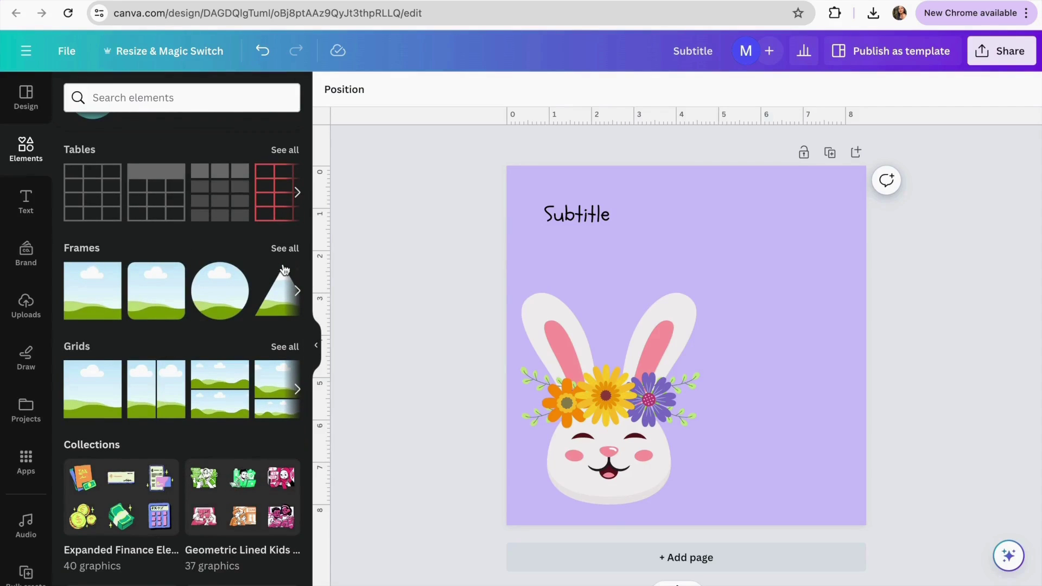
click(285, 248)
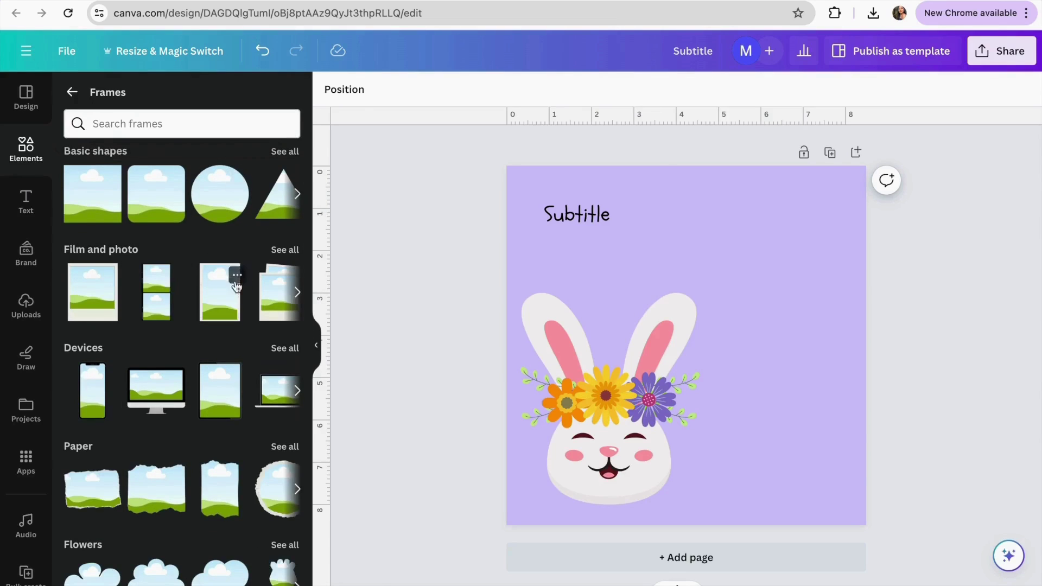
scroll(236, 282, down, 6)
scroll(237, 286, down, 1)
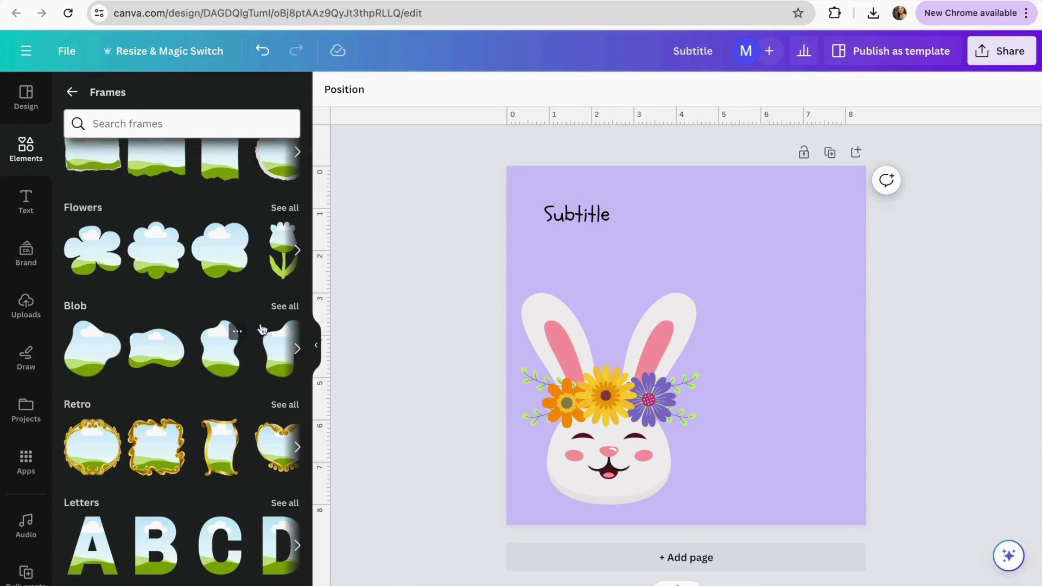
click(285, 306)
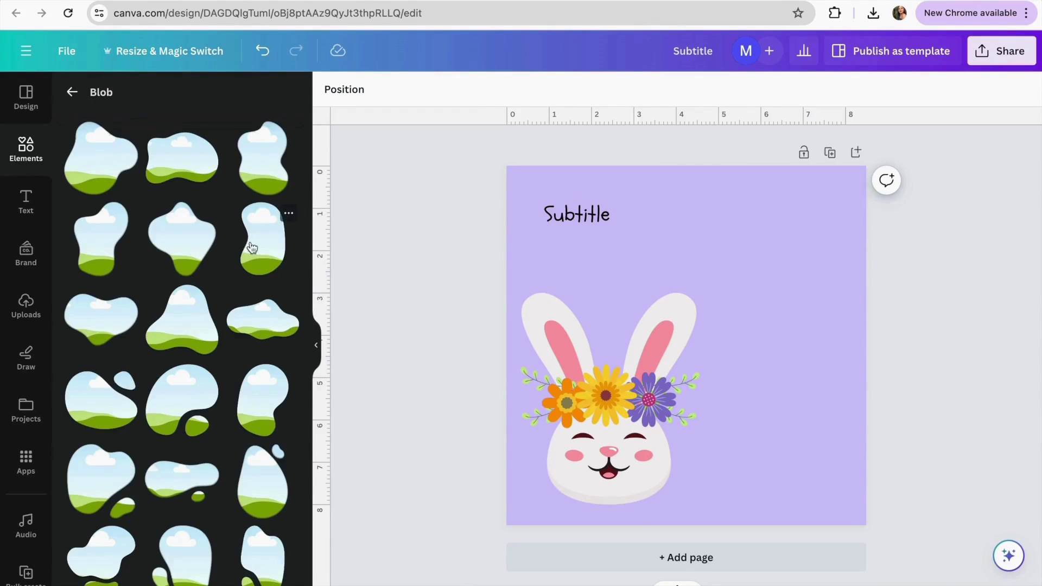
Step: Move the bunny face to the page's upper-right area and shrink it to about 3.4 in wide
drag(600, 421, 752, 310)
drag(673, 178, 700, 215)
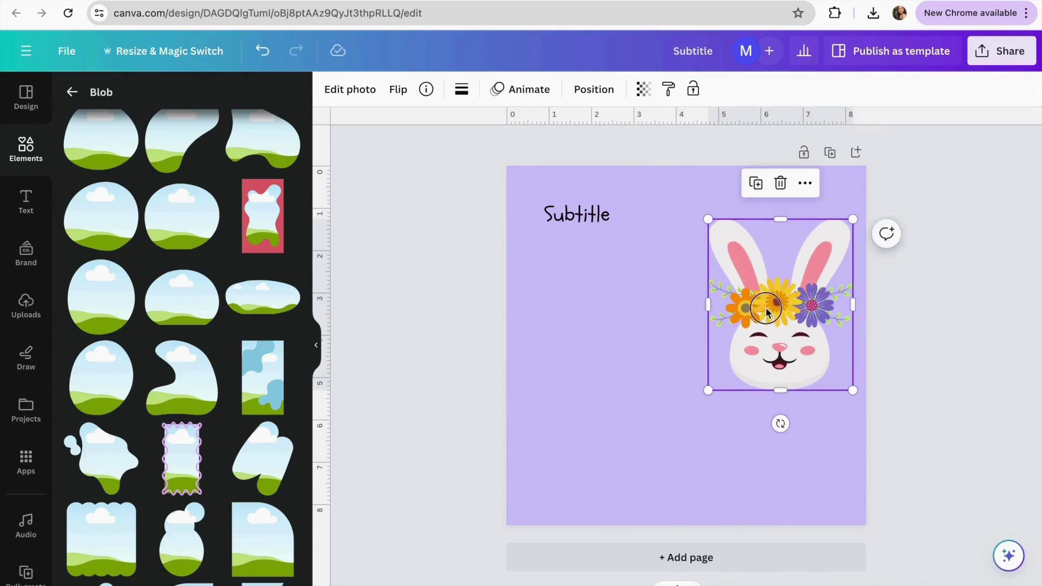
drag(765, 308, 749, 278)
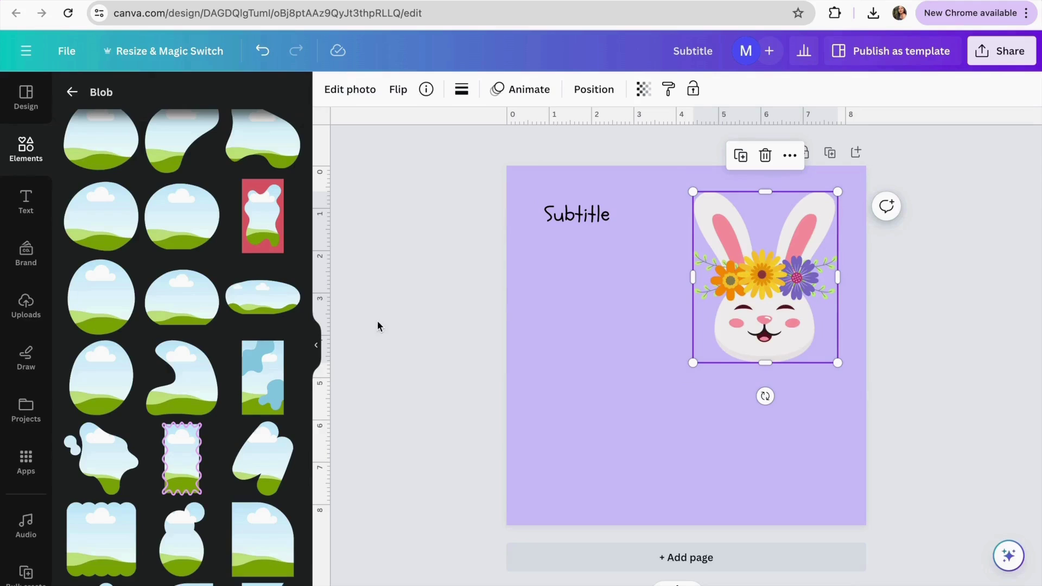
Step: Add the wide oval blob frame and enlarge it to about 7.5 in wide across the page's lower half
click(278, 300)
drag(667, 347, 655, 412)
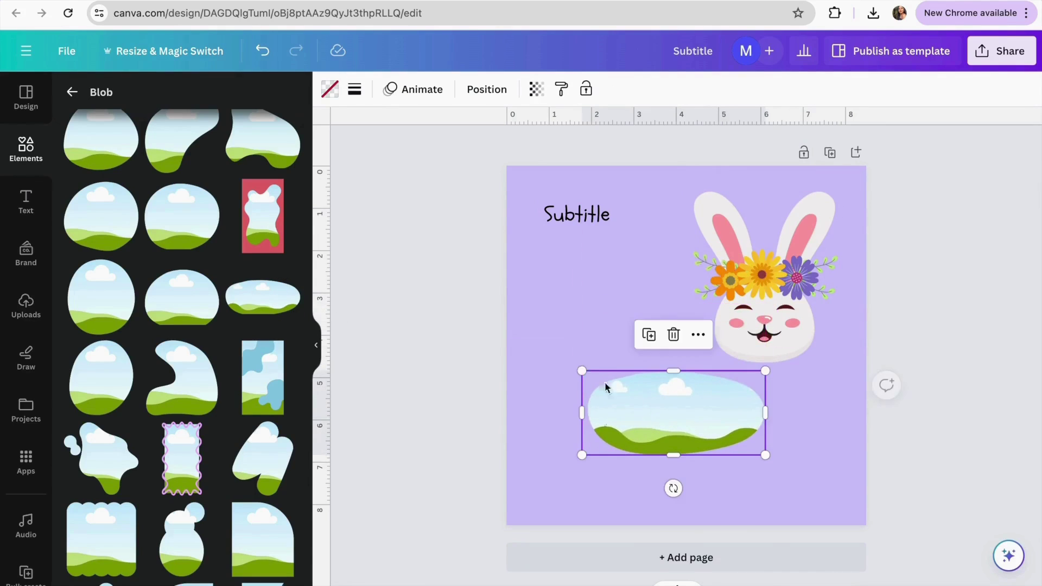
drag(584, 373, 488, 327)
drag(604, 411, 669, 455)
drag(554, 377, 656, 421)
Step: Nudge the bunny face slightly closer to the page's right edge, keeping it above the blob frame
click(963, 297)
drag(774, 261, 793, 257)
click(882, 297)
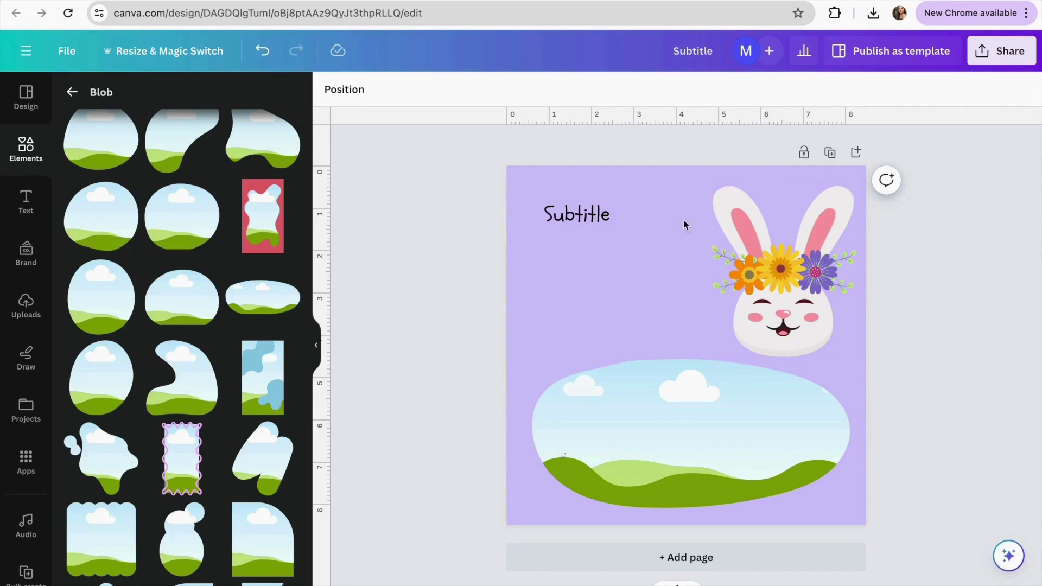
Step: Search the apps for "bulk" and open the Bulk create app
click(26, 459)
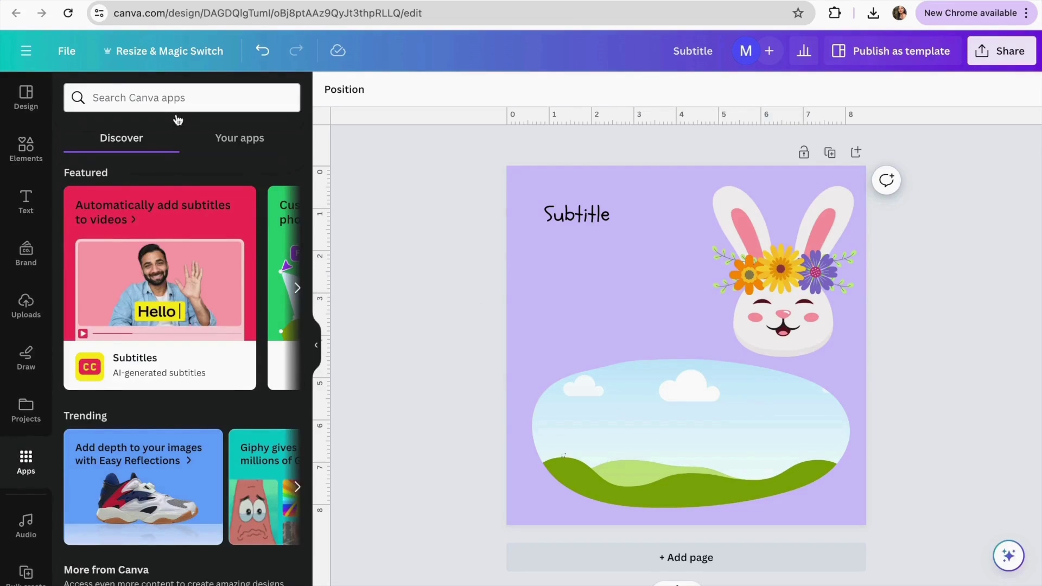
click(169, 102)
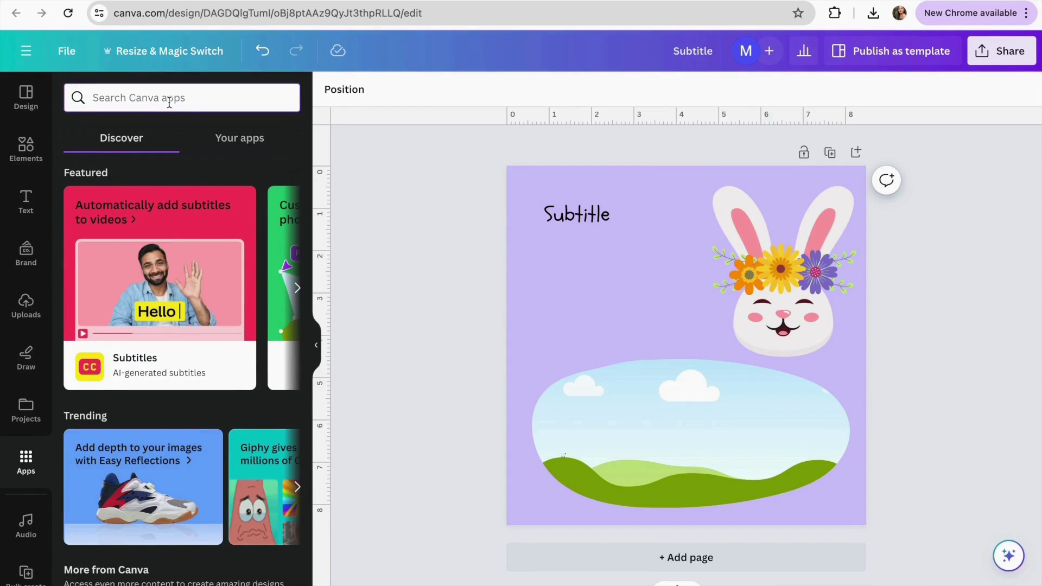
text(bulk)
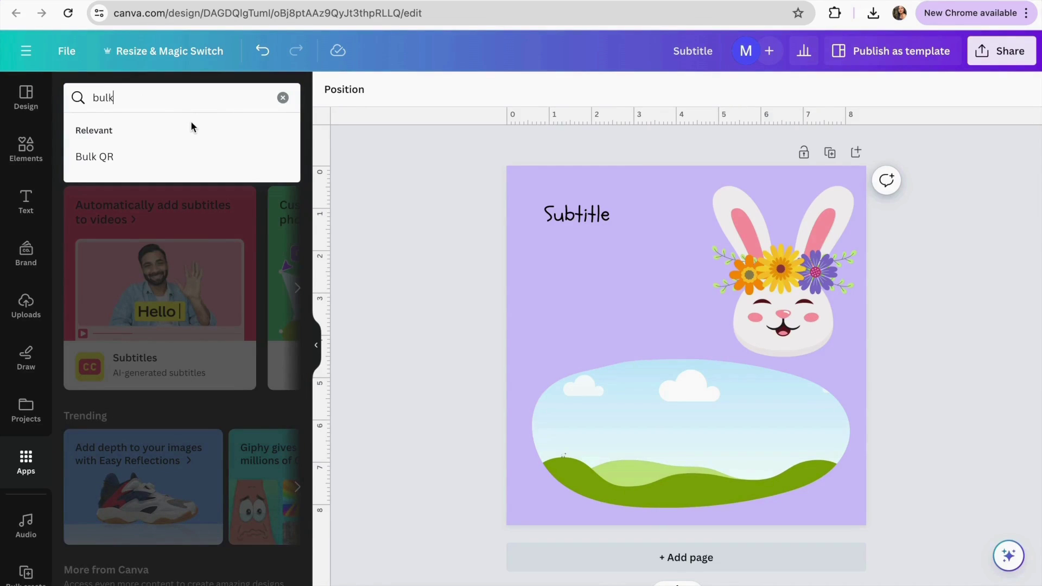
key(Return)
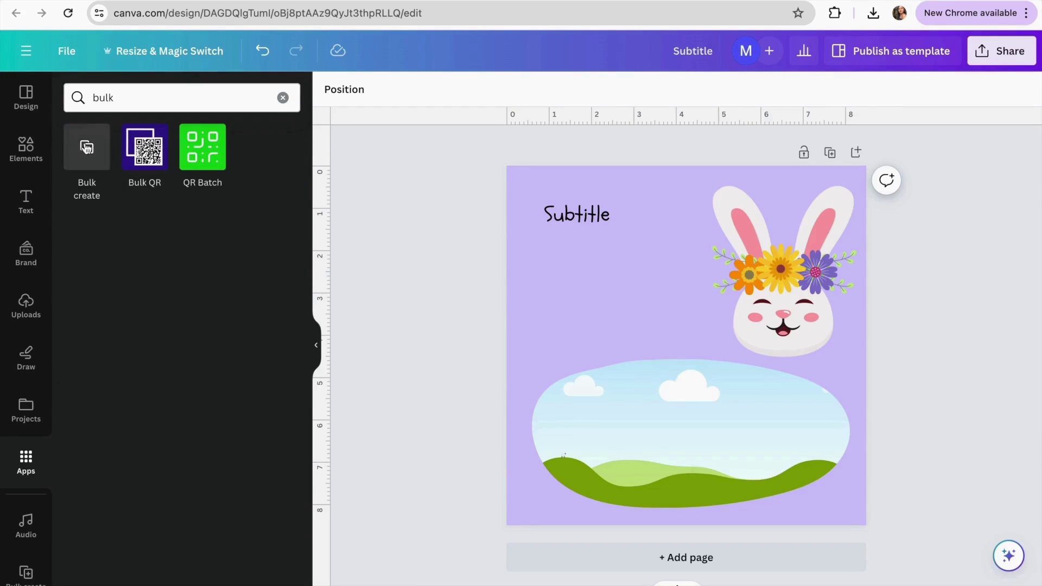
click(88, 151)
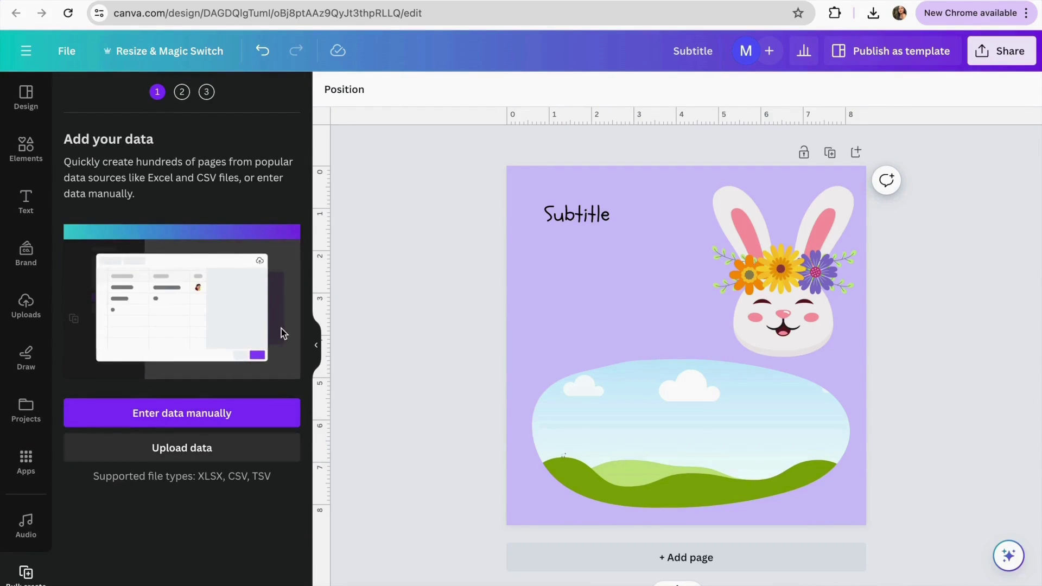
Step: Upload the file "rabbit storybook - Hoja 1.csv" as the bulk-creation data
click(179, 448)
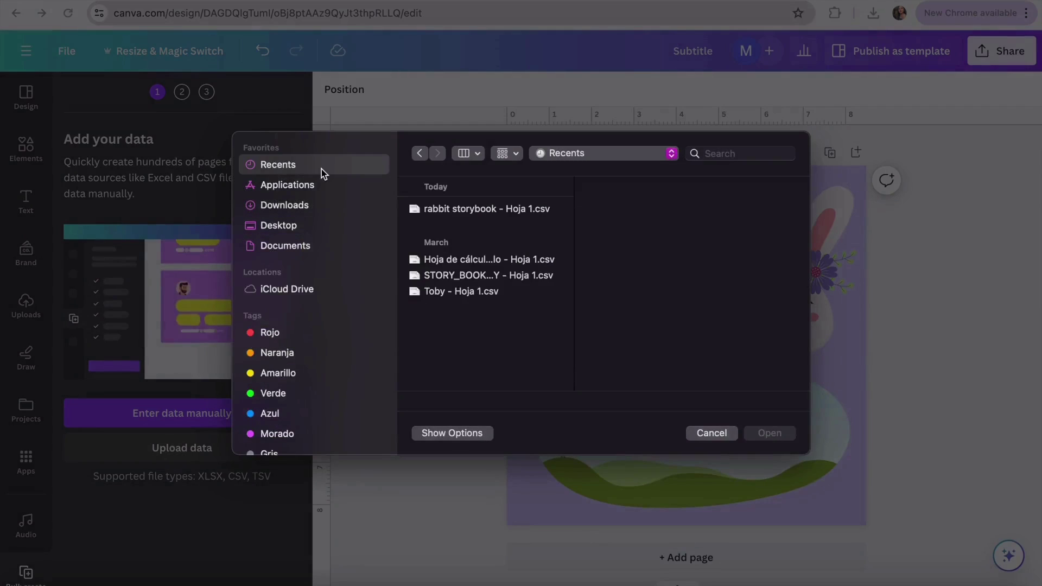
click(483, 211)
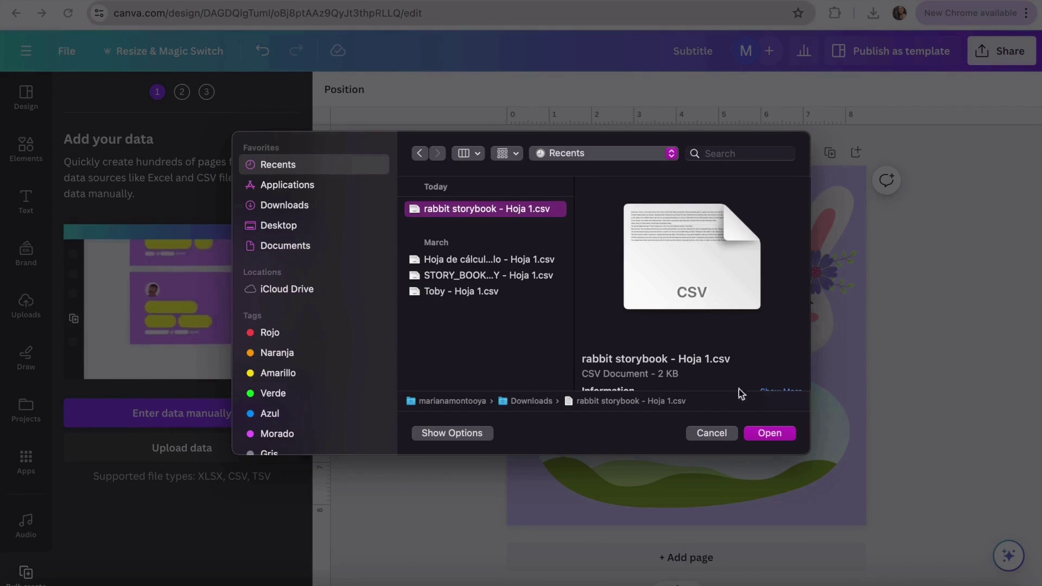
click(771, 433)
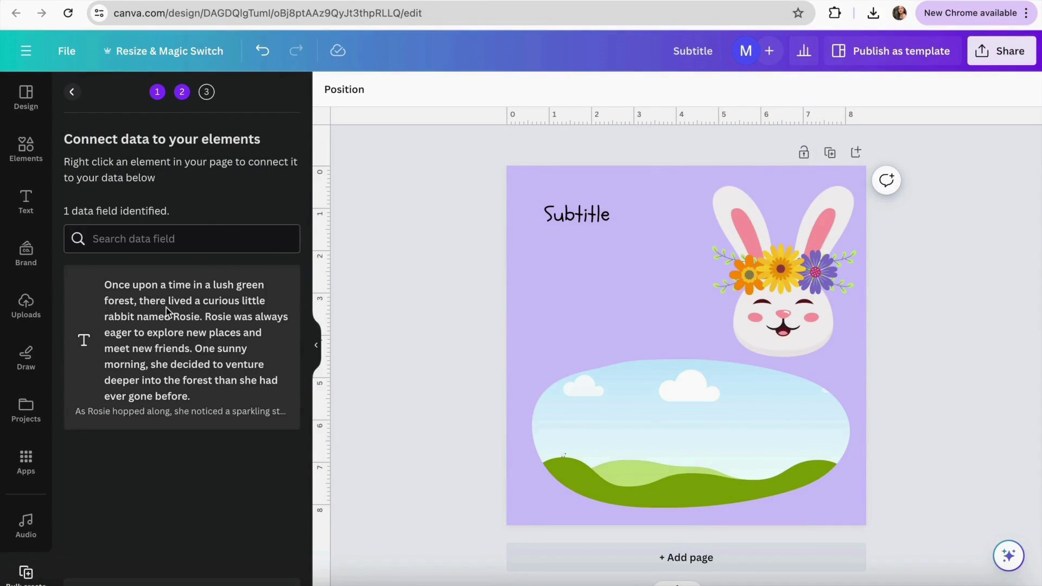
Step: Connect the Subtitle text box to the data field beginning "Once upon a time in a lush green forest"
click(569, 224)
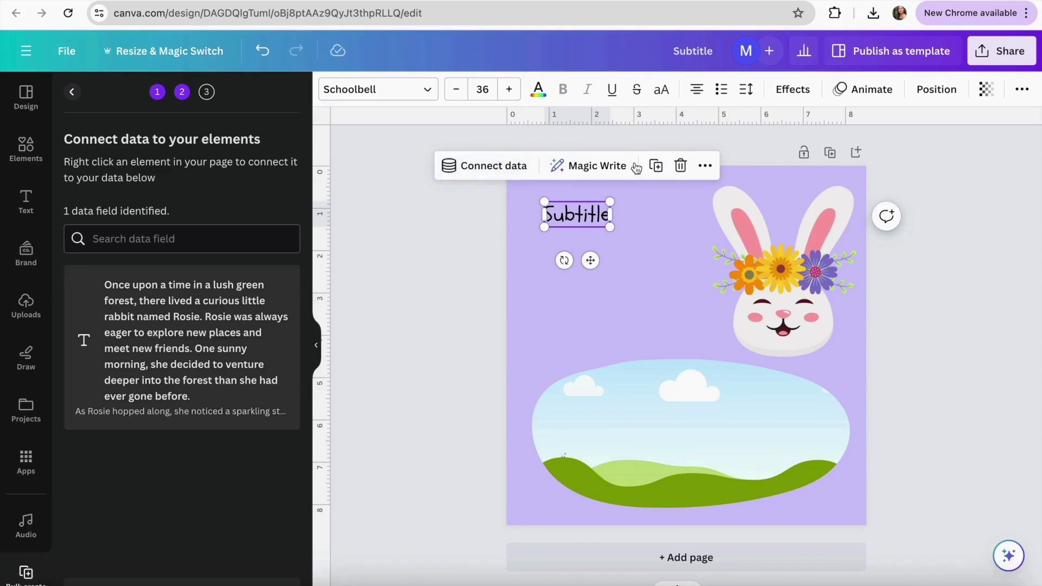
click(707, 166)
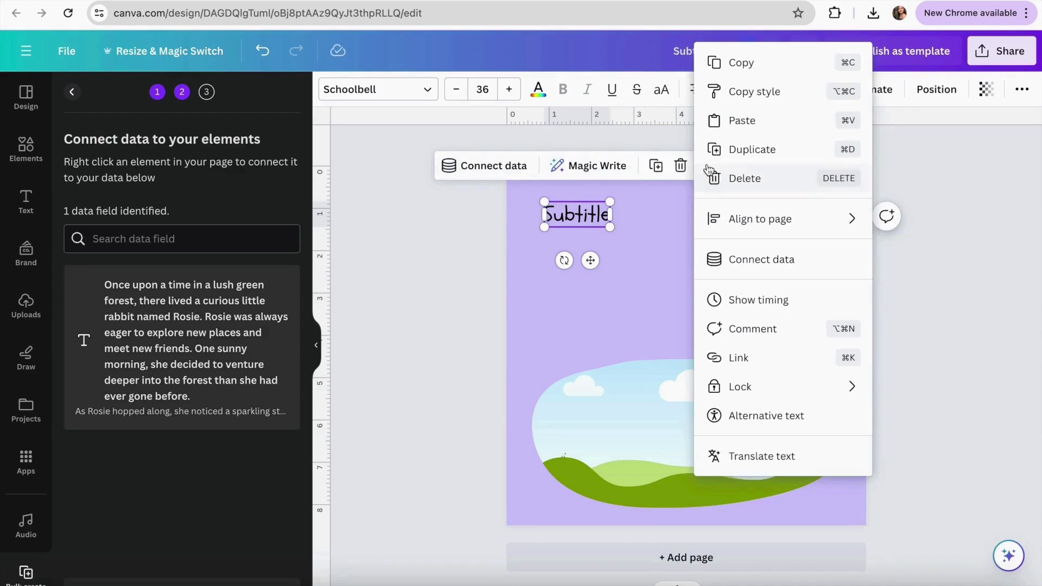
click(772, 264)
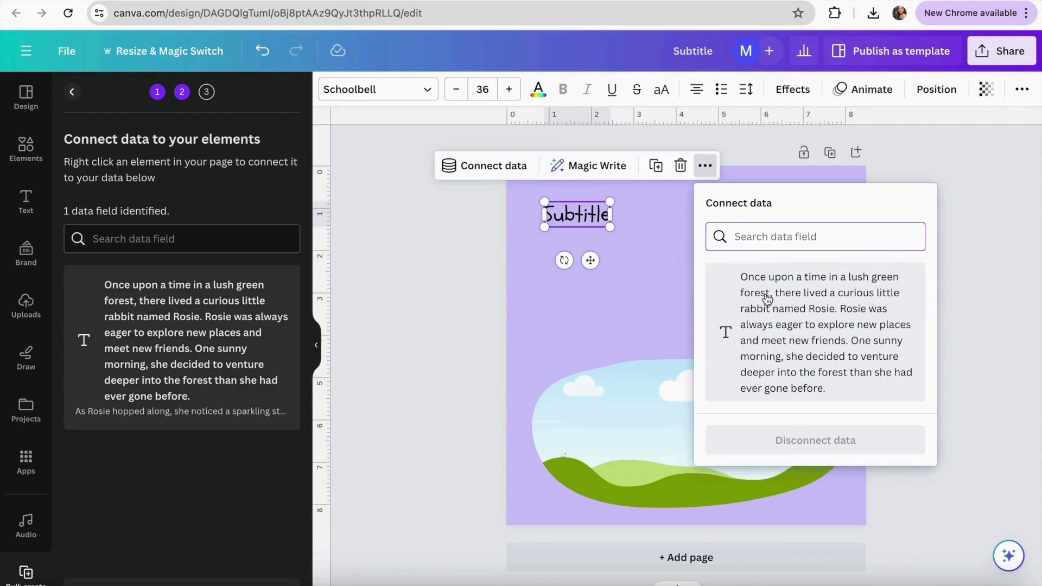
click(804, 341)
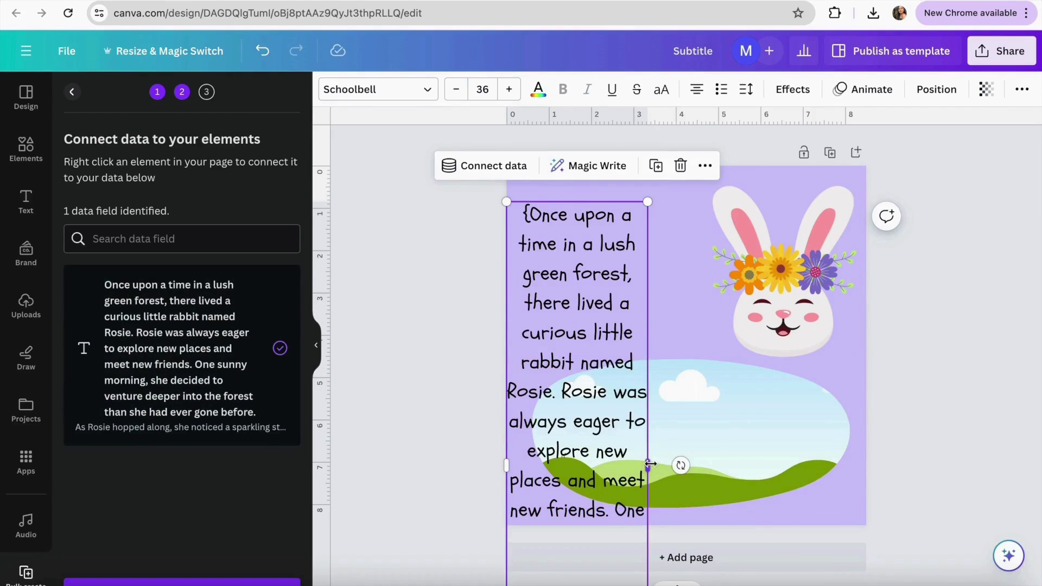
Step: Resize the connected story text to a justified block about 4.1 in wide, placed beside the bunny and above the blob frame
drag(663, 465, 664, 328)
drag(522, 243, 550, 250)
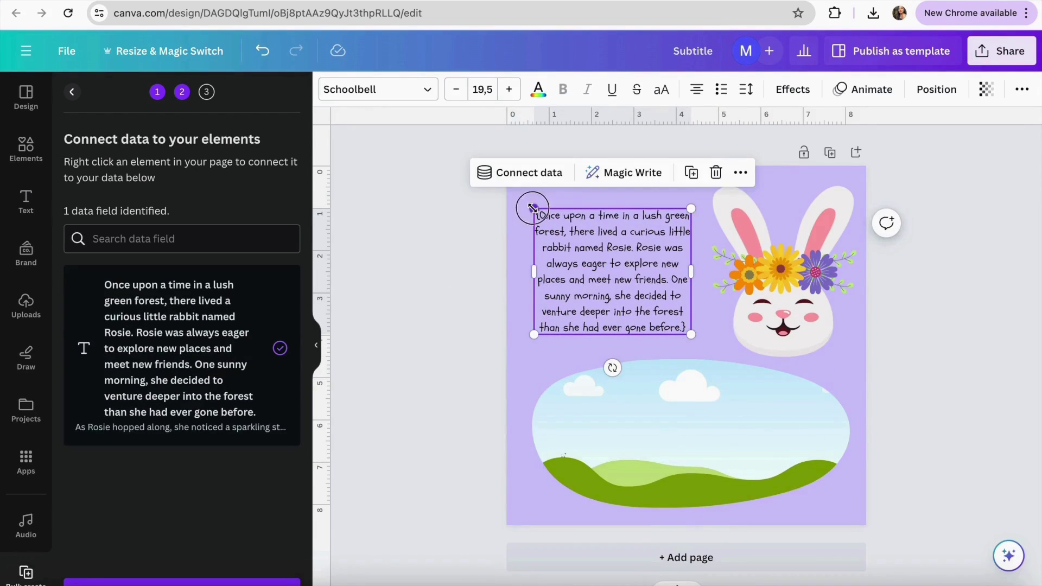
drag(533, 207, 516, 194)
drag(618, 285, 625, 289)
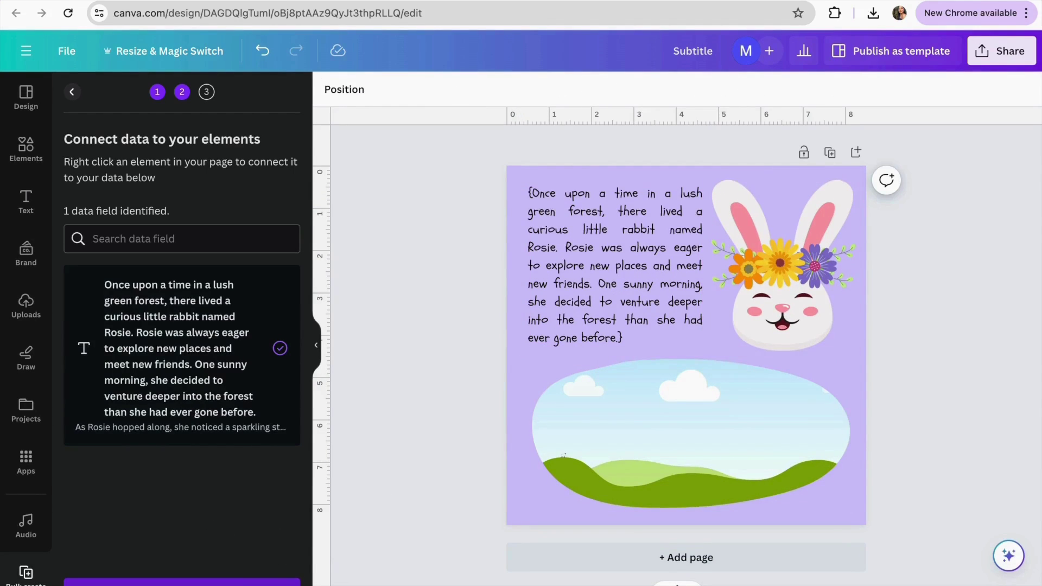
Step: Generate the storybook pages from all ten data rows and look through the created pages
click(182, 584)
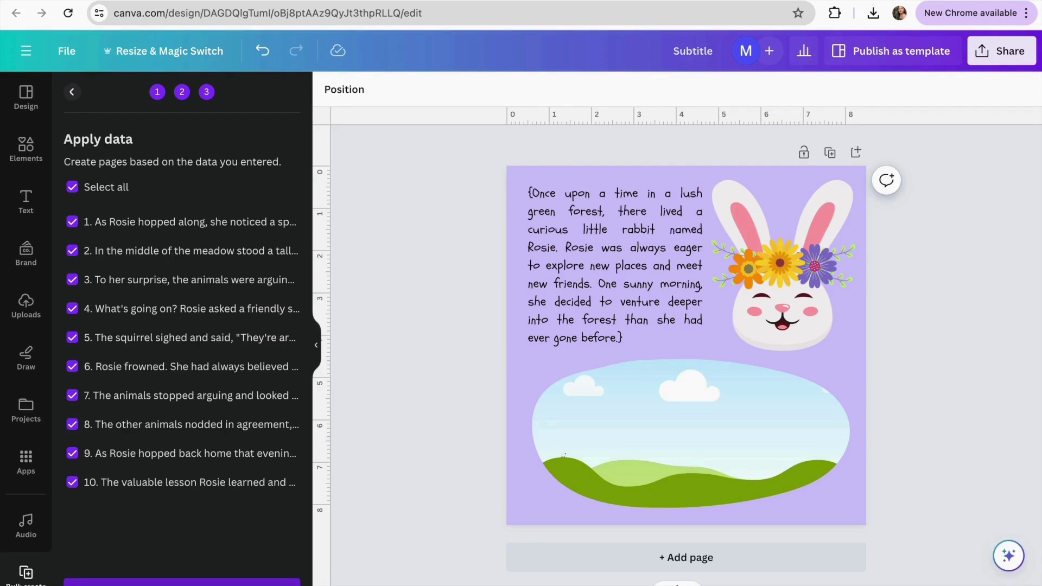
click(182, 582)
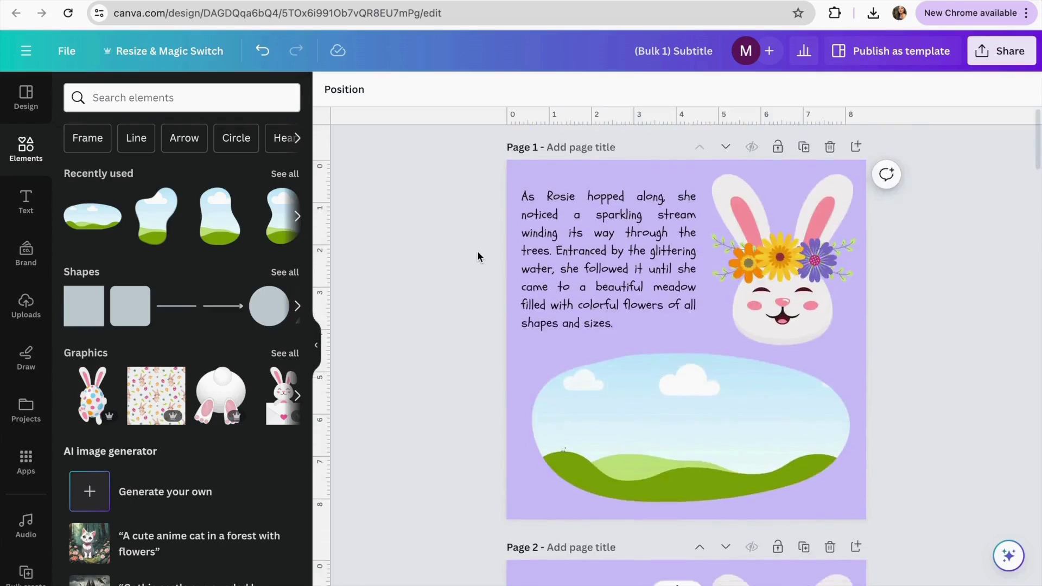
scroll(477, 251, down, 10)
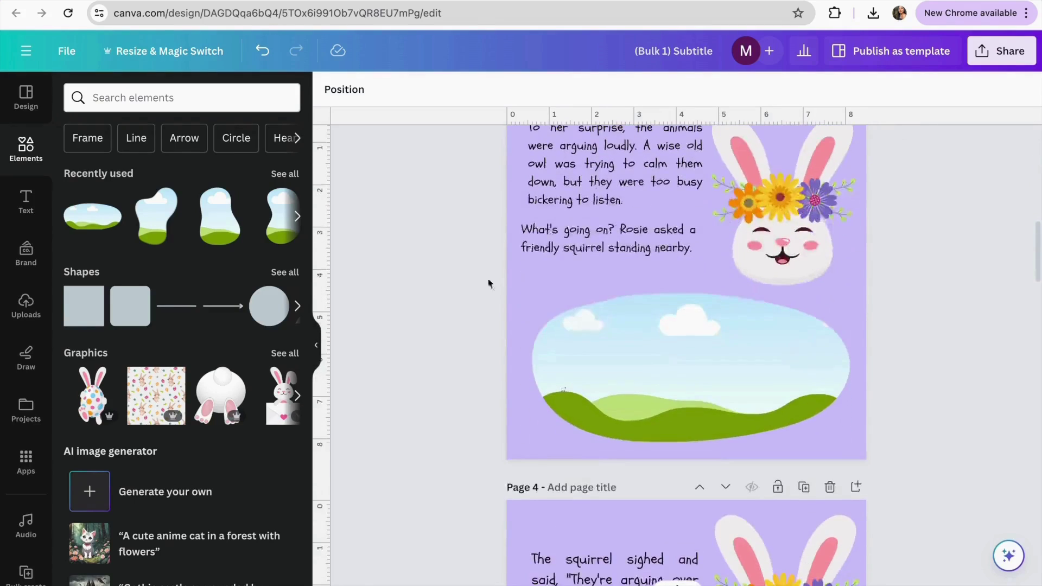
scroll(504, 330, down, 12)
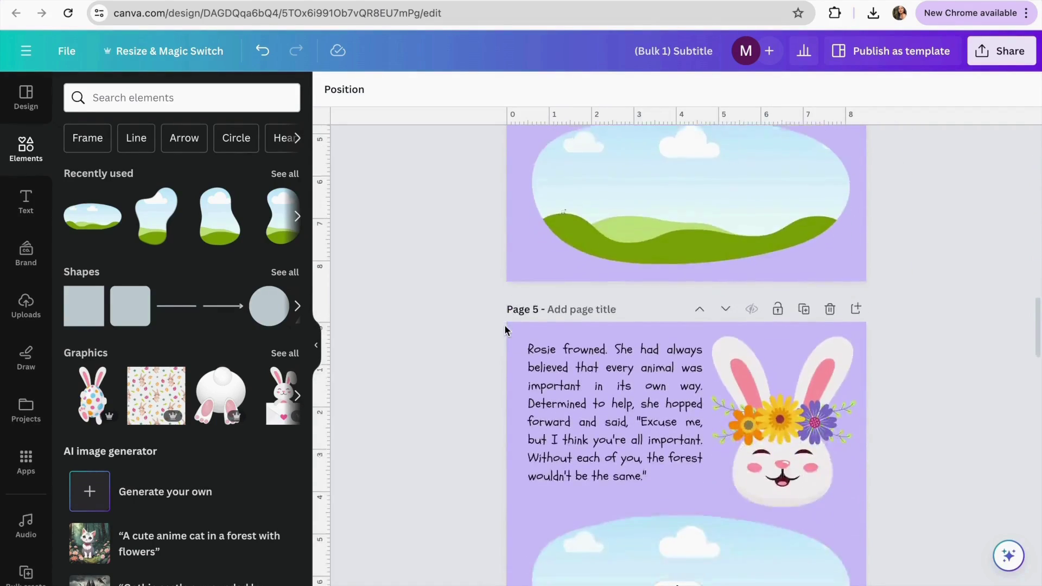
Step: Review the story text and layout on generated pages 5 through 8
scroll(504, 330, down, 1)
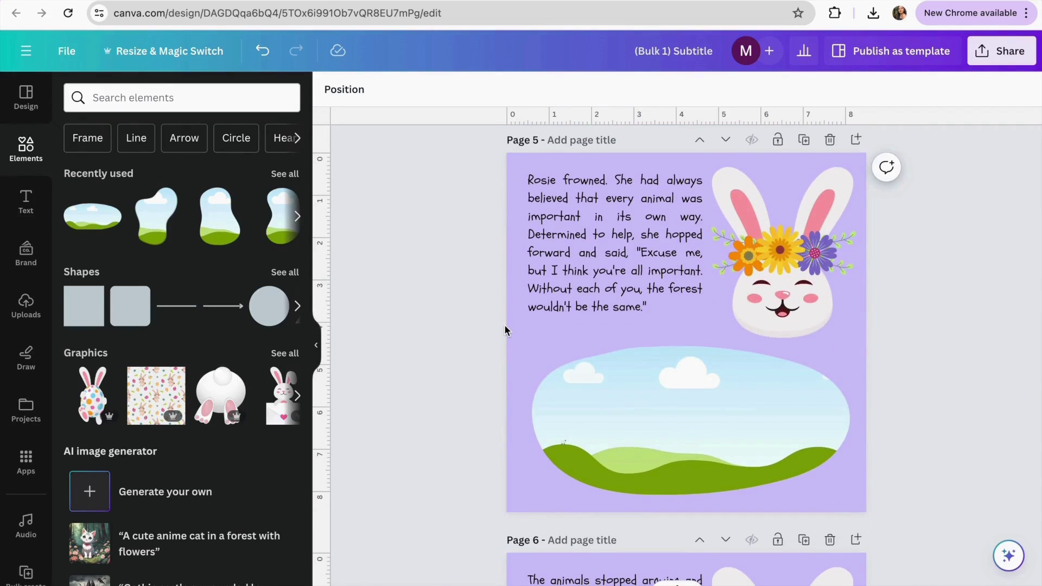
scroll(529, 351, down, 4)
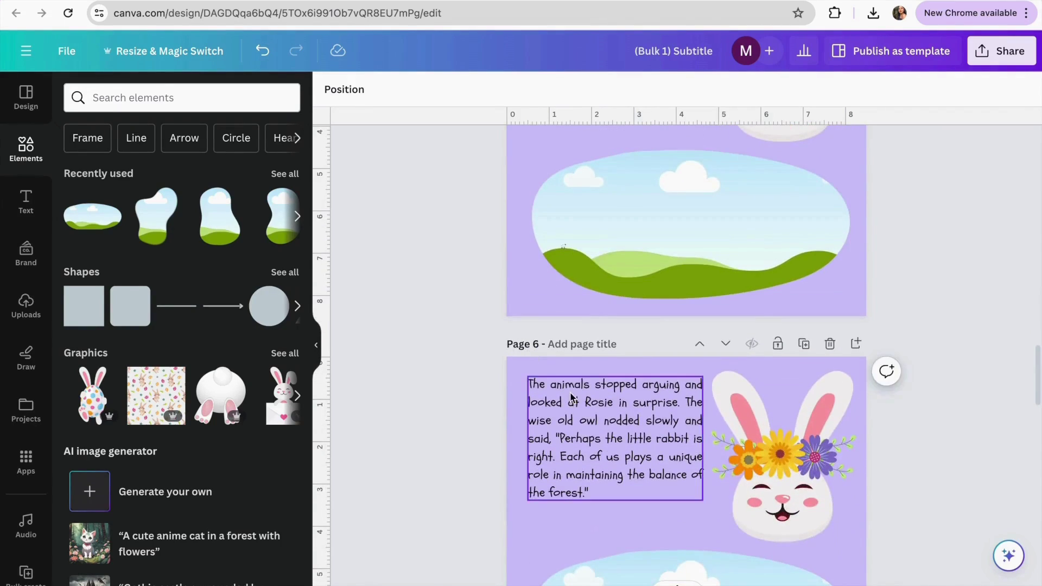
scroll(611, 291, down, 5)
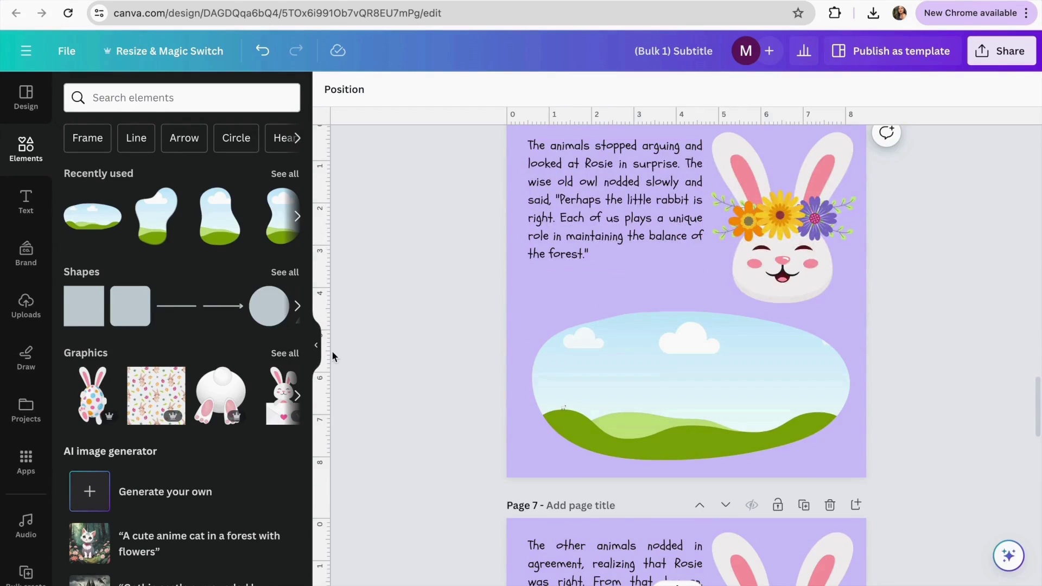
scroll(505, 354, down, 8)
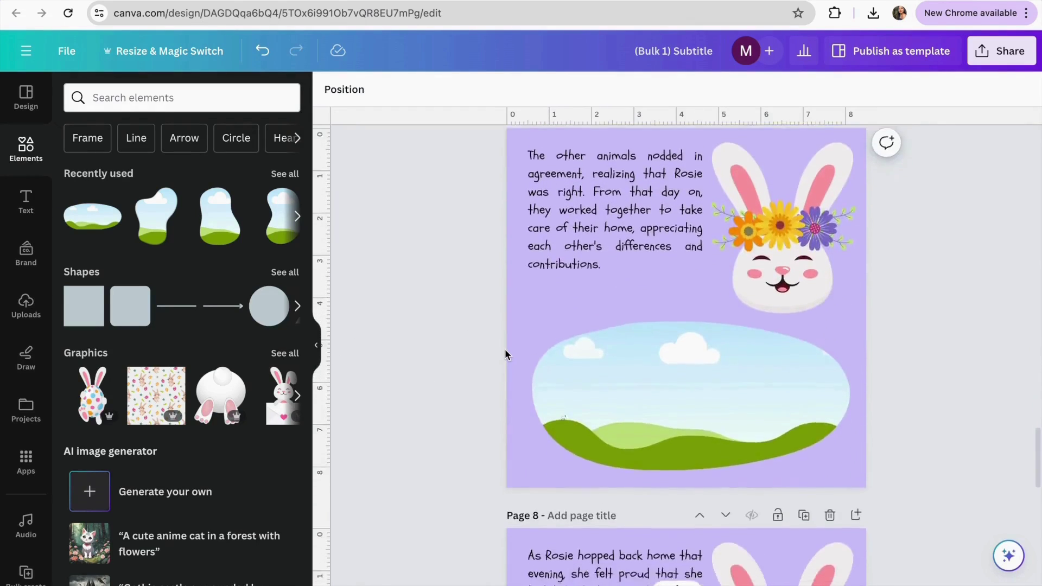
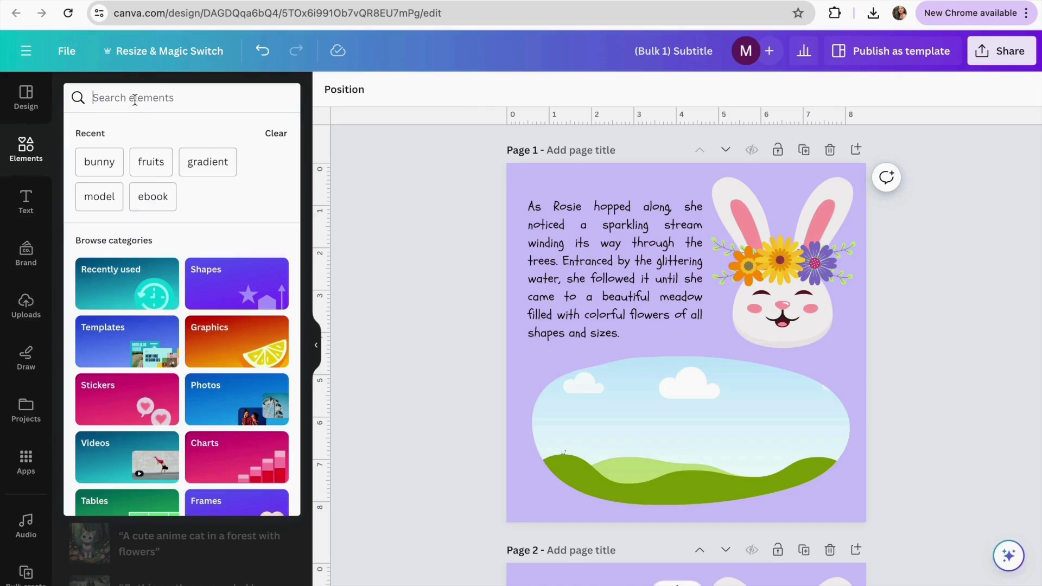
Step: Search the photos for "woods" and place the forest photo with purple flowers in page 1's blob frame
text(woods)
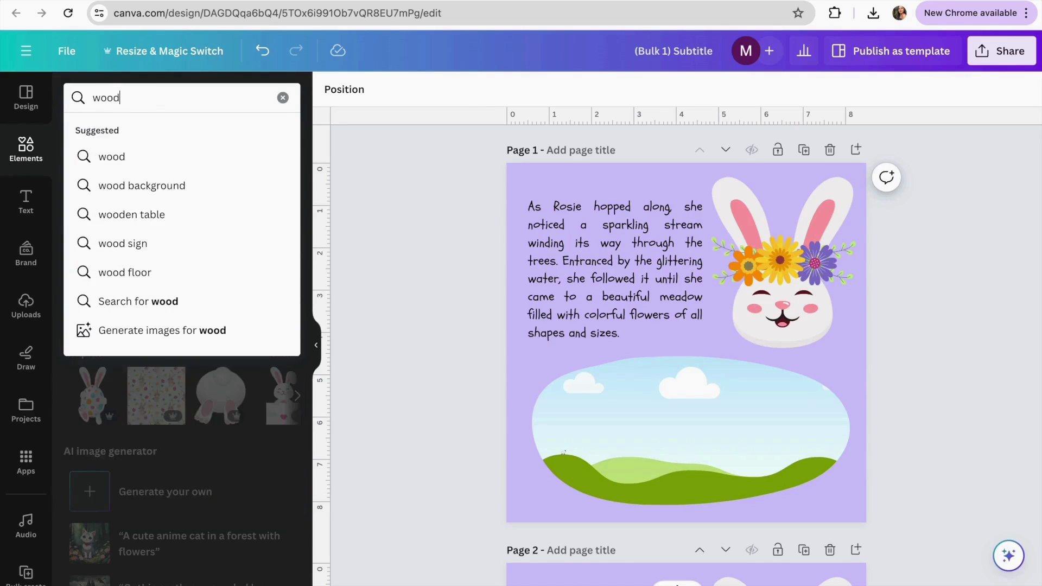
key(Return)
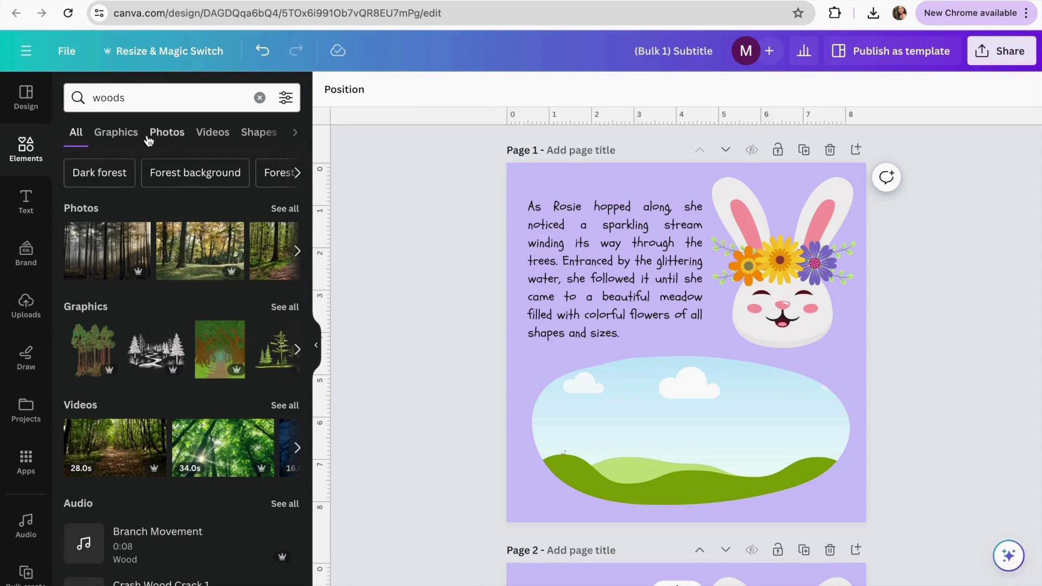
click(184, 134)
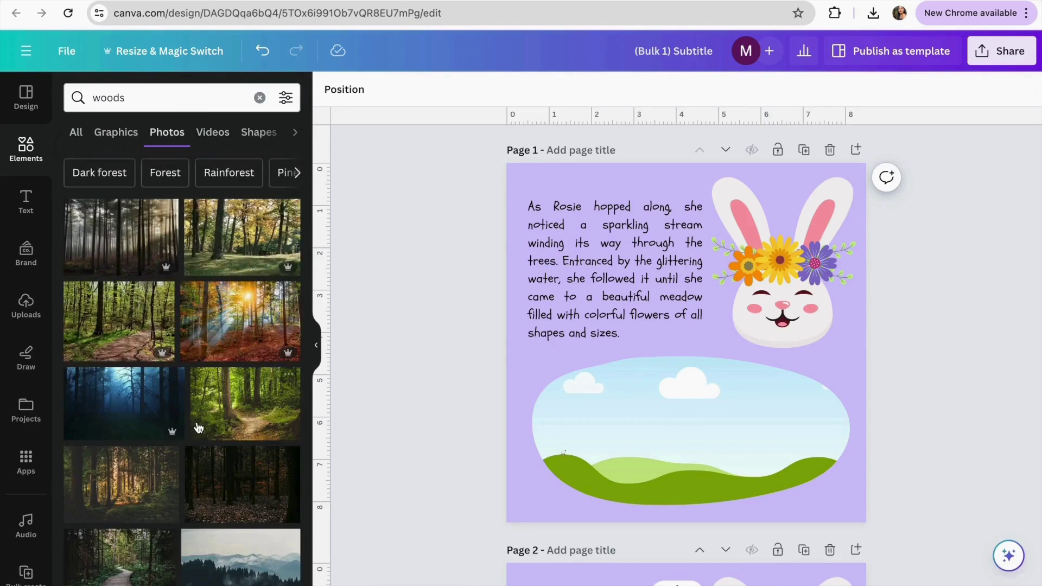
scroll(198, 428, down, 2)
scroll(199, 428, down, 10)
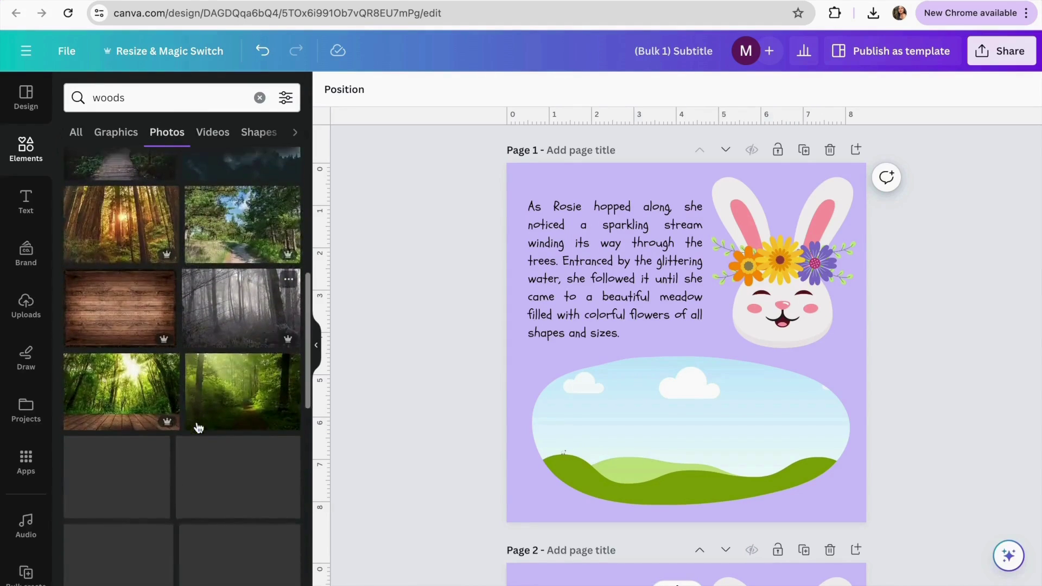
scroll(198, 428, down, 1)
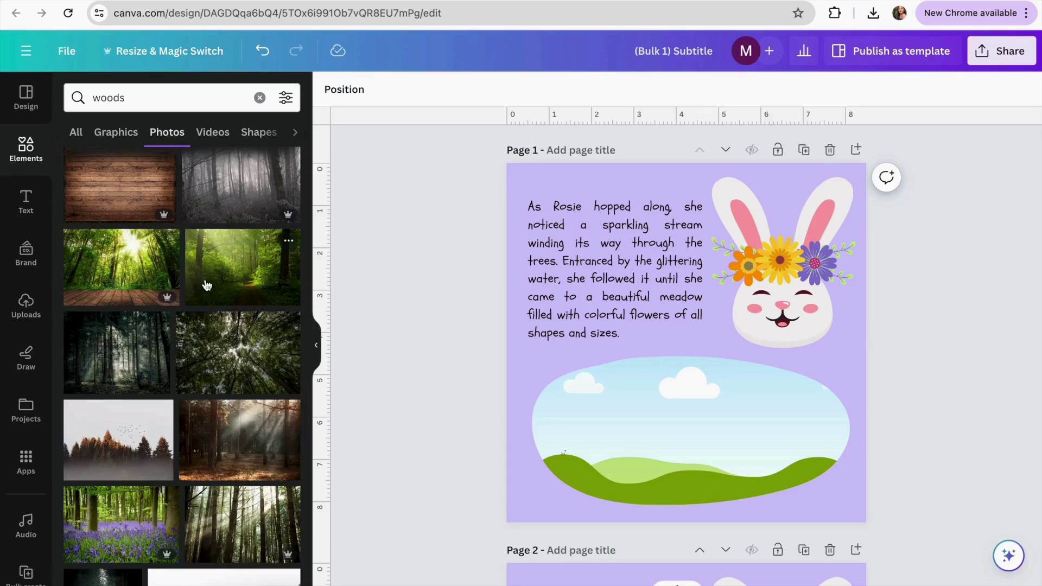
scroll(220, 385, down, 2)
drag(117, 370, 584, 422)
Step: Open the AI image generator and enter the prompt "One sunny morning in the forest", copying its opening words from page 1's story text
scroll(428, 377, down, 3)
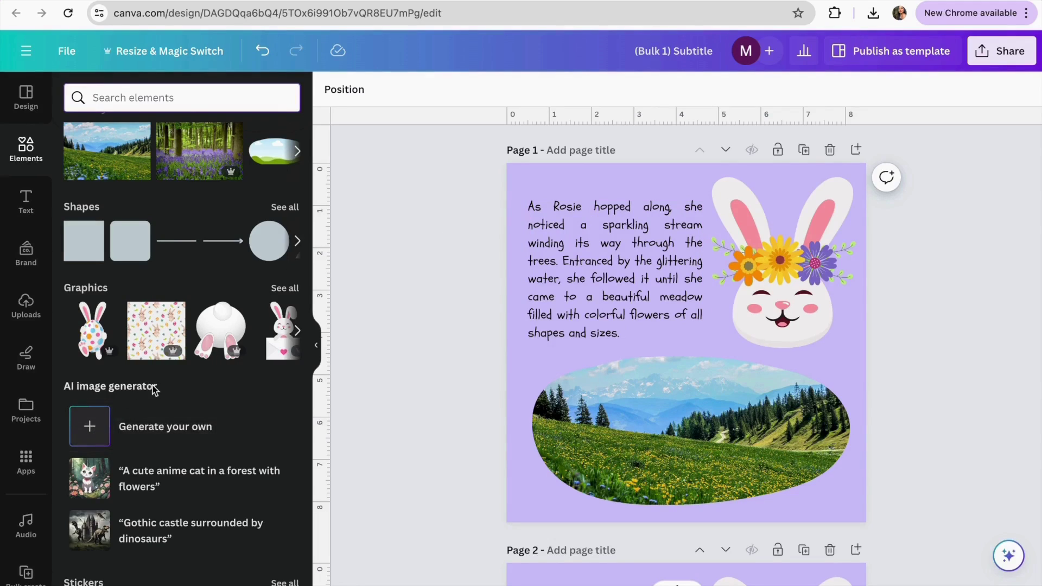
click(92, 434)
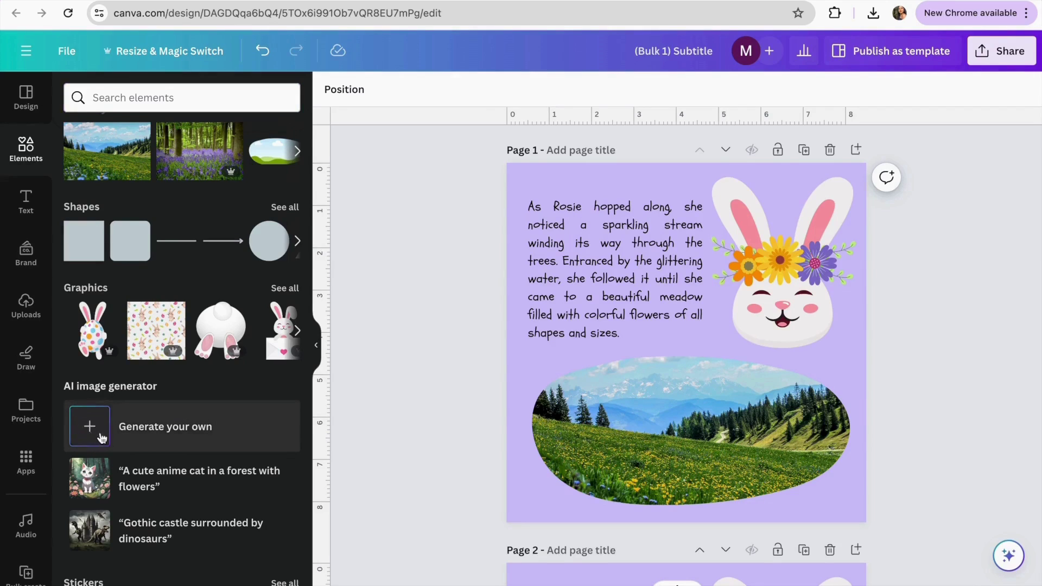
click(93, 426)
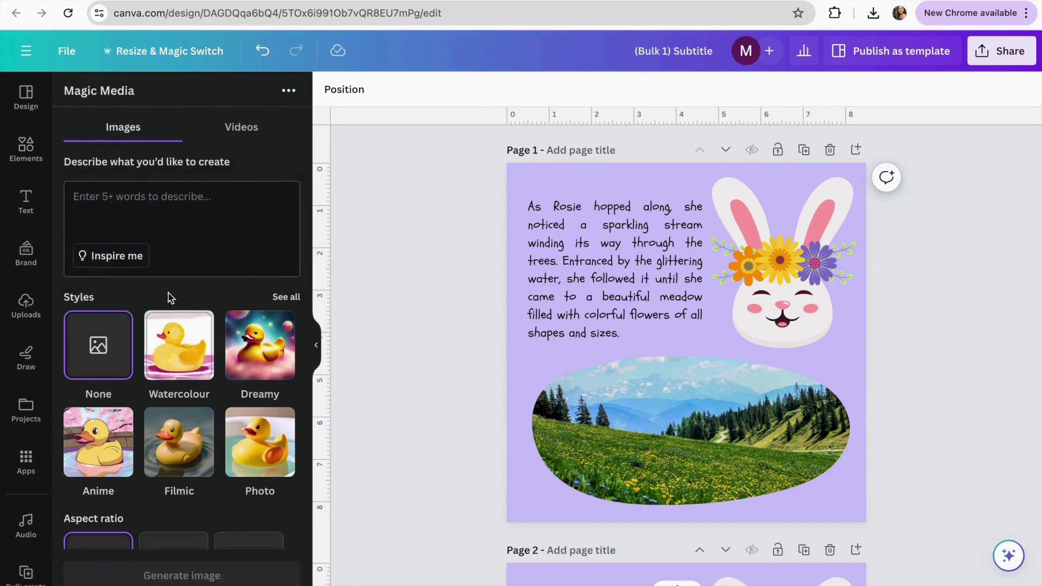
click(536, 287)
click(536, 287)
drag(530, 285, 630, 287)
key(ctrl+c)
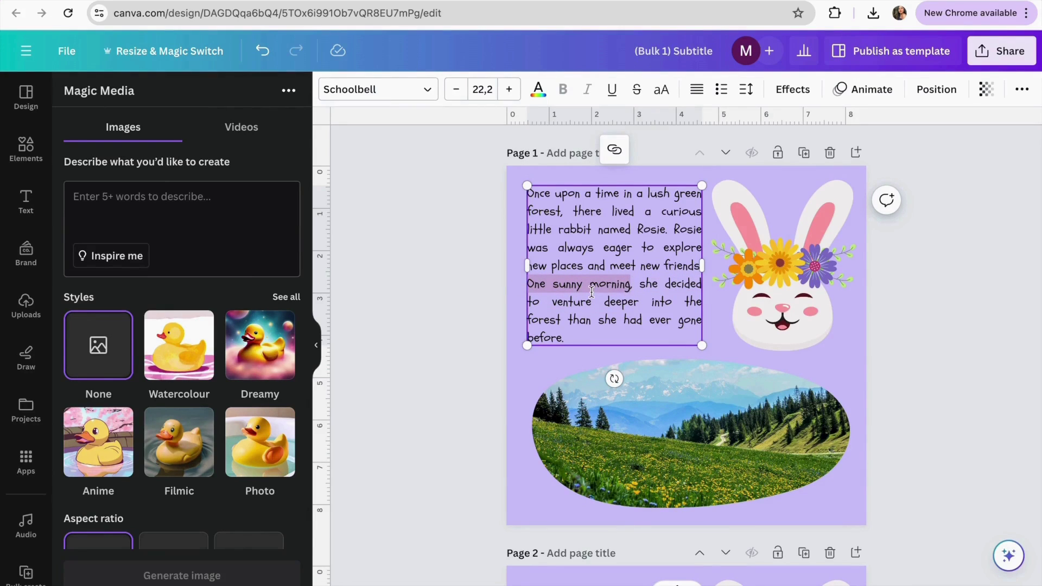
click(206, 206)
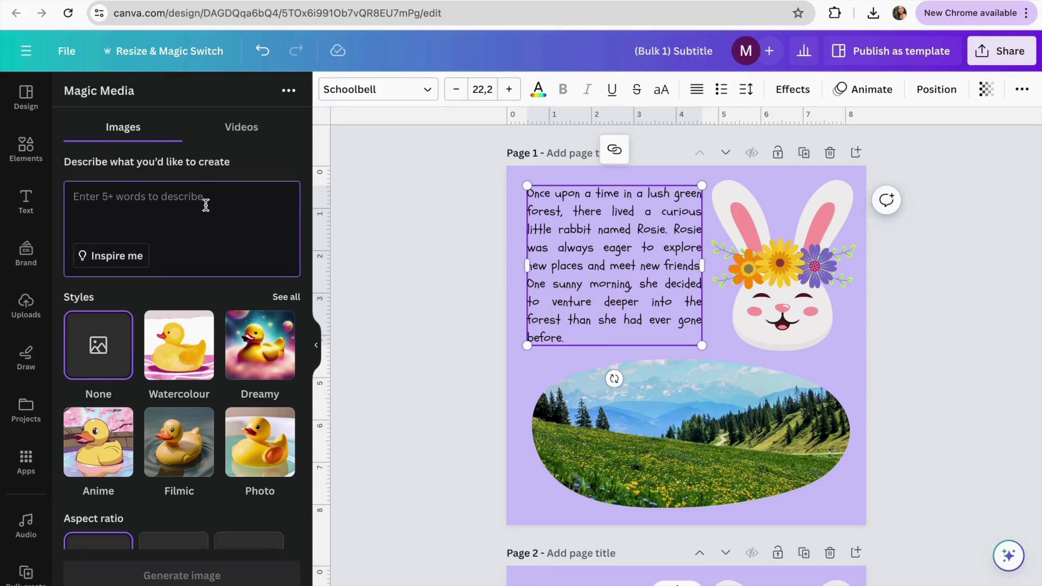
key(ctrl+v)
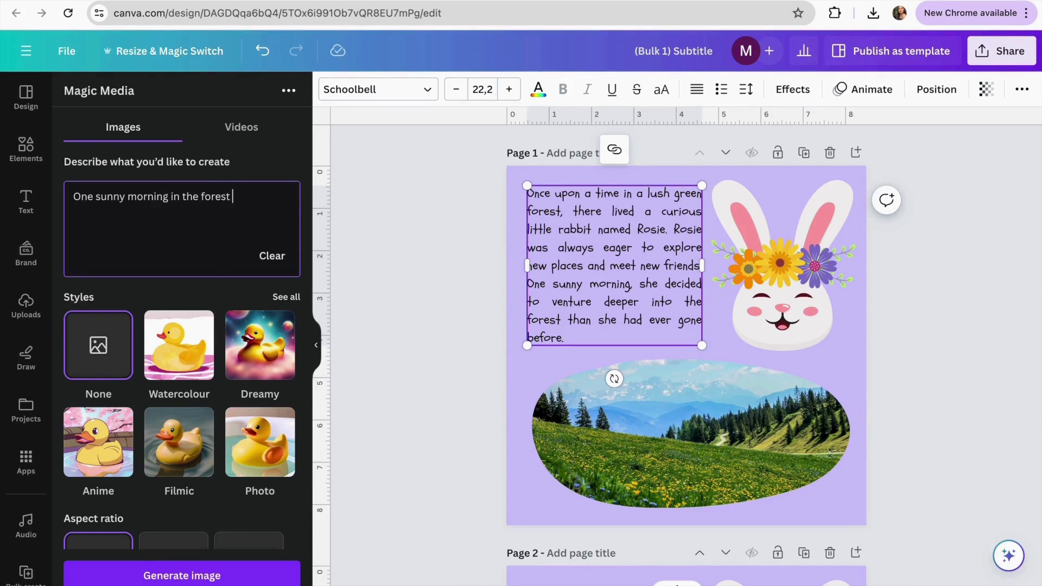
Step: Generate images from the prompt in the Watercolour style with the Landscape aspect ratio
scroll(217, 345, down, 1)
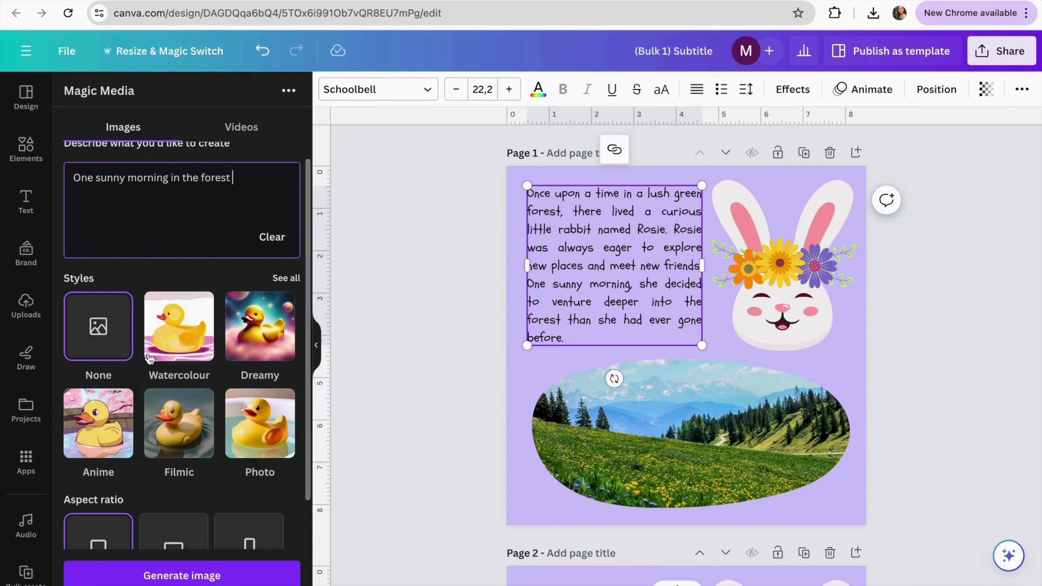
scroll(201, 365, up, 1)
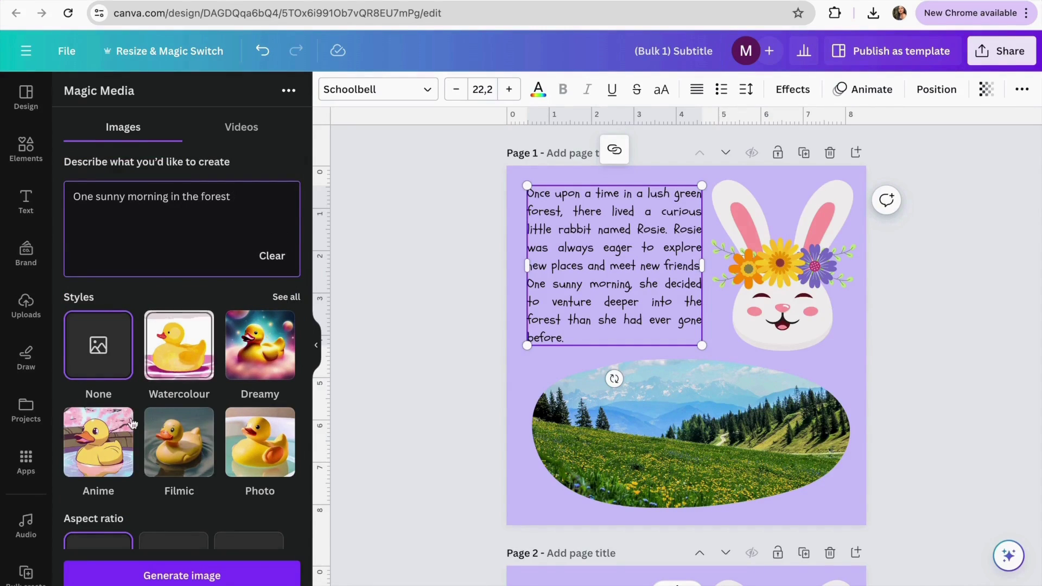
click(179, 350)
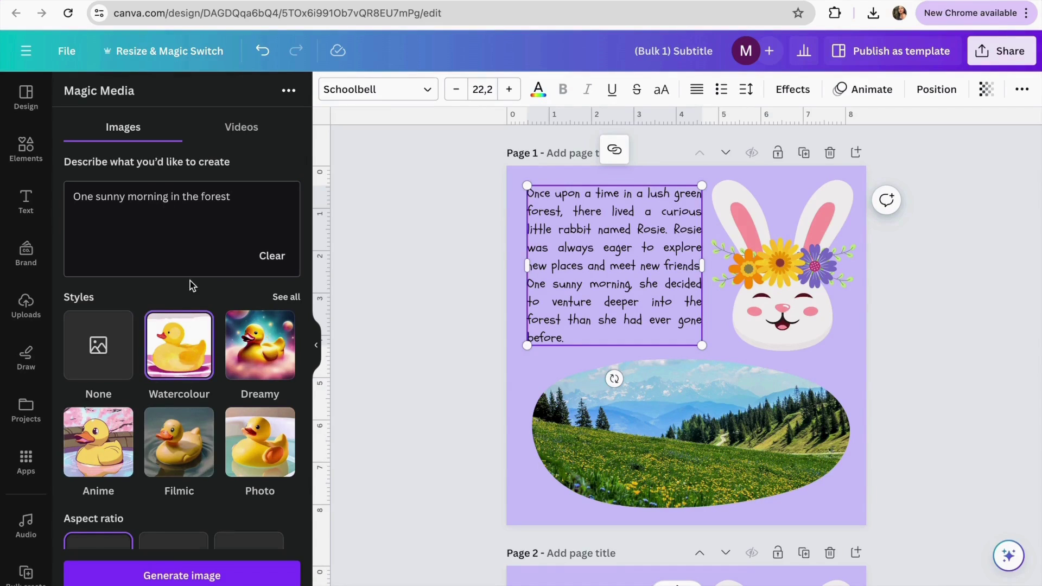
scroll(163, 352, down, 3)
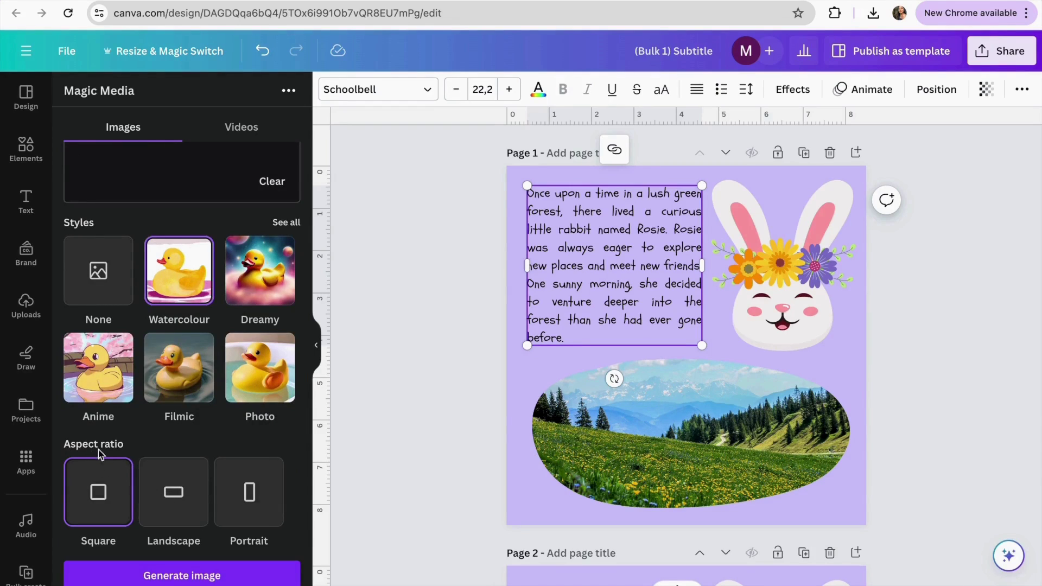
click(173, 504)
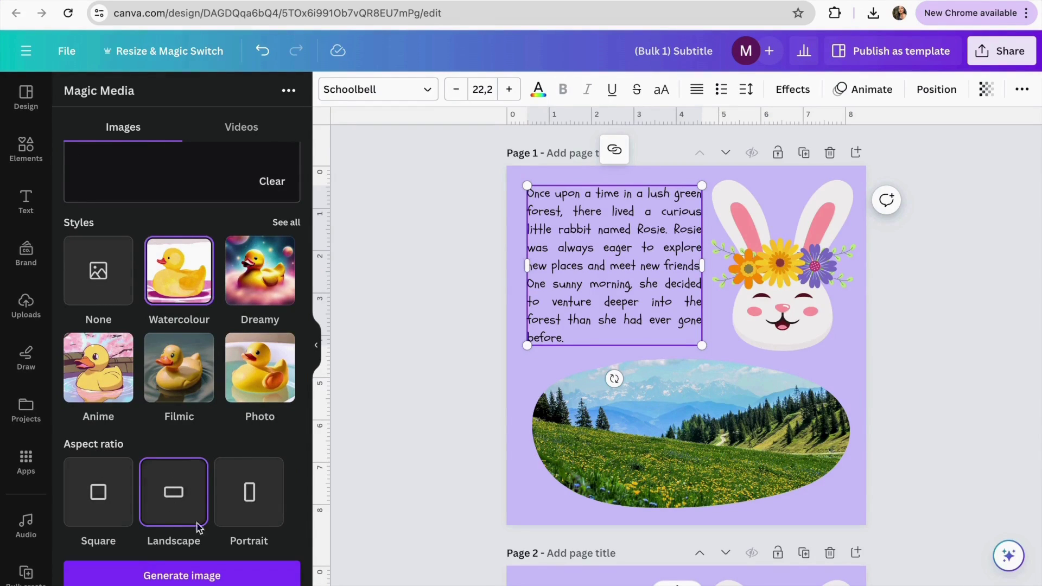
scroll(202, 460, up, 3)
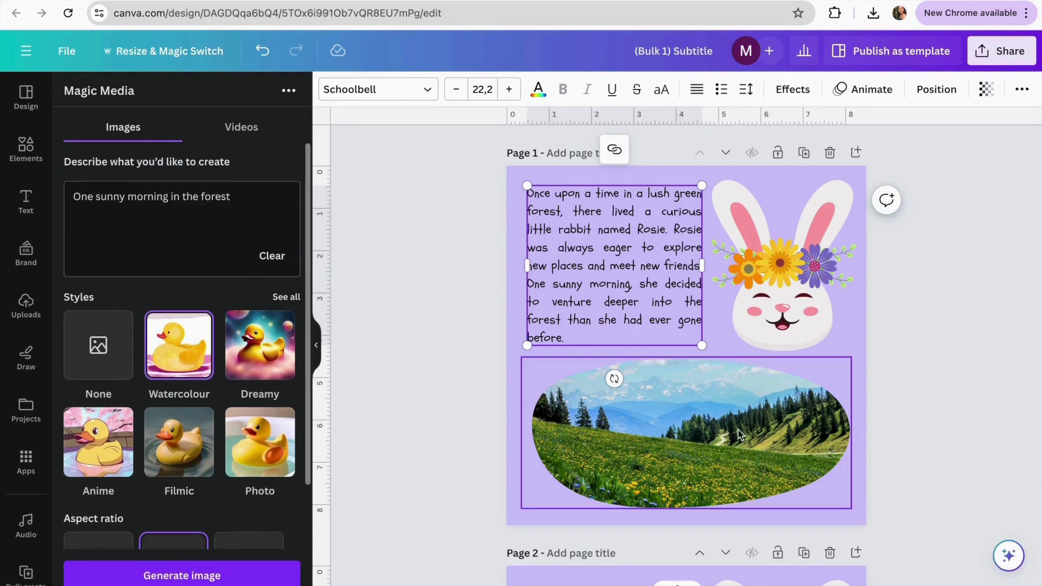
scroll(189, 475, down, 3)
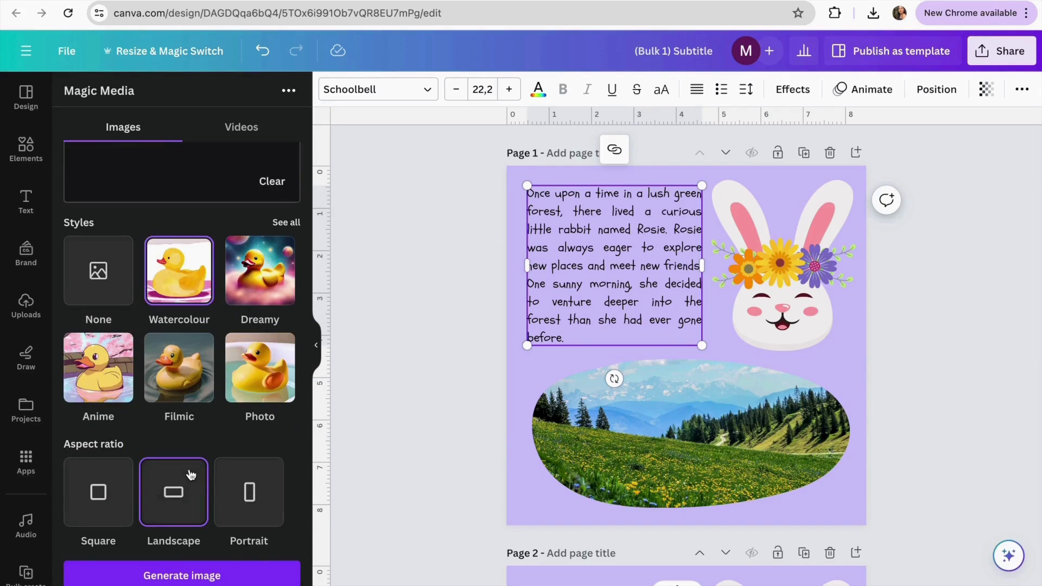
scroll(191, 465, up, 2)
scroll(191, 465, down, 2)
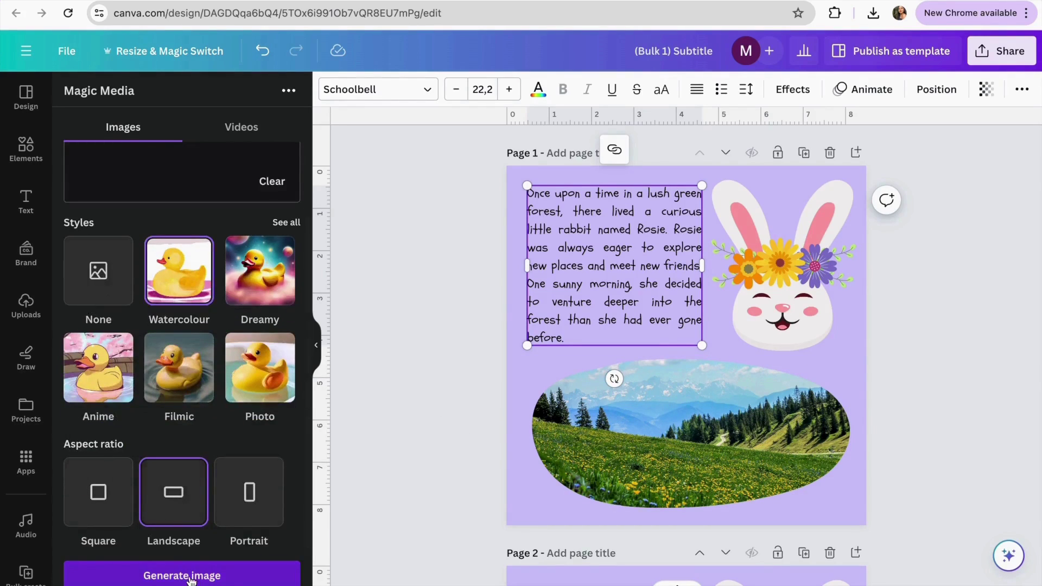
click(191, 576)
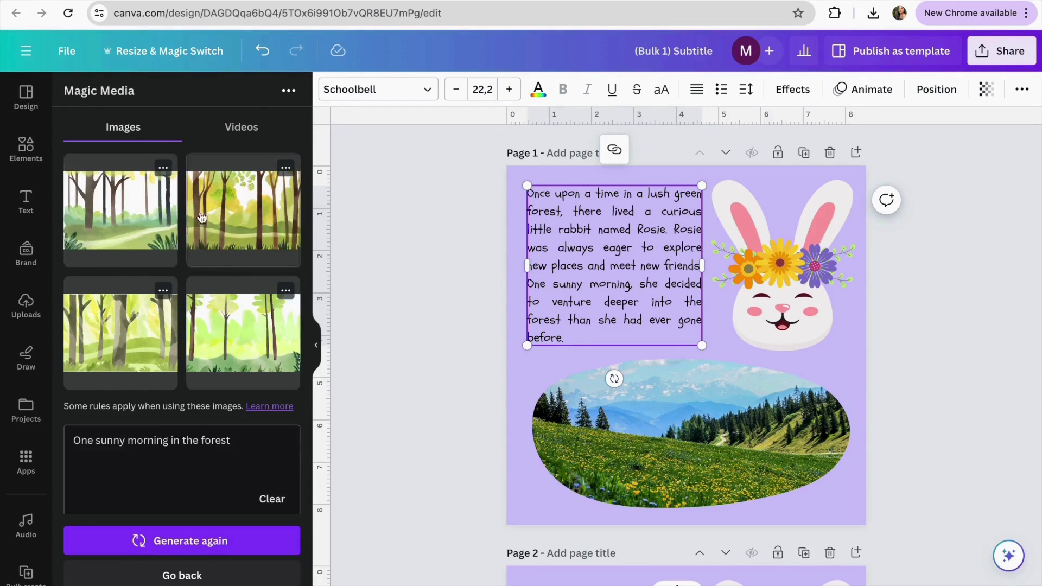
Step: Place the first generated forest watercolour in page 1's blob frame and adjust its position inside the frame
click(131, 229)
drag(736, 361, 707, 421)
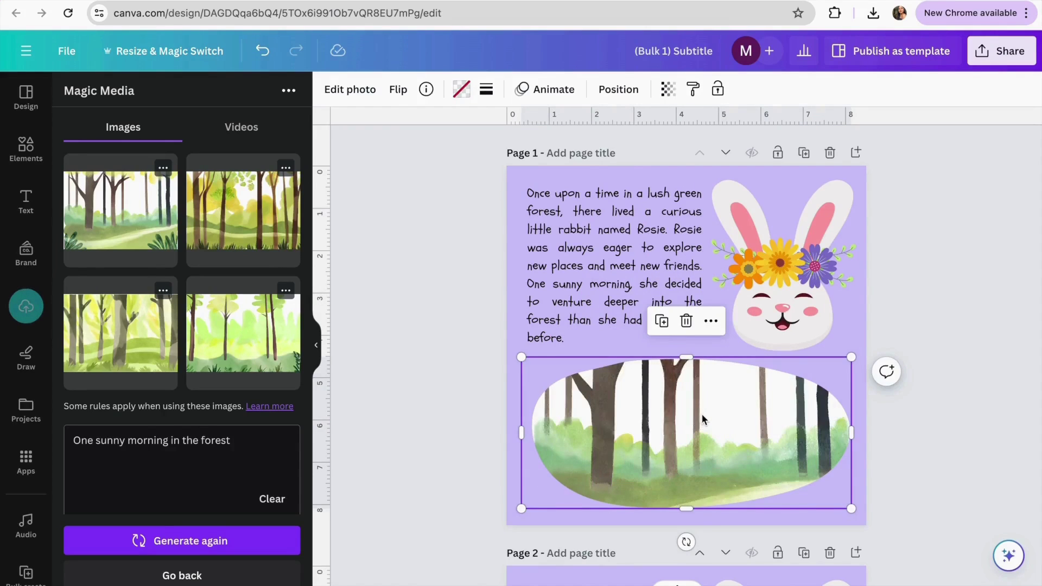
double_click(702, 415)
mouse_move(698, 409)
mouse_down()
mouse_move(699, 442)
mouse_move(698, 400)
mouse_move(709, 434)
mouse_move(713, 418)
mouse_up()
click(932, 294)
click(932, 294)
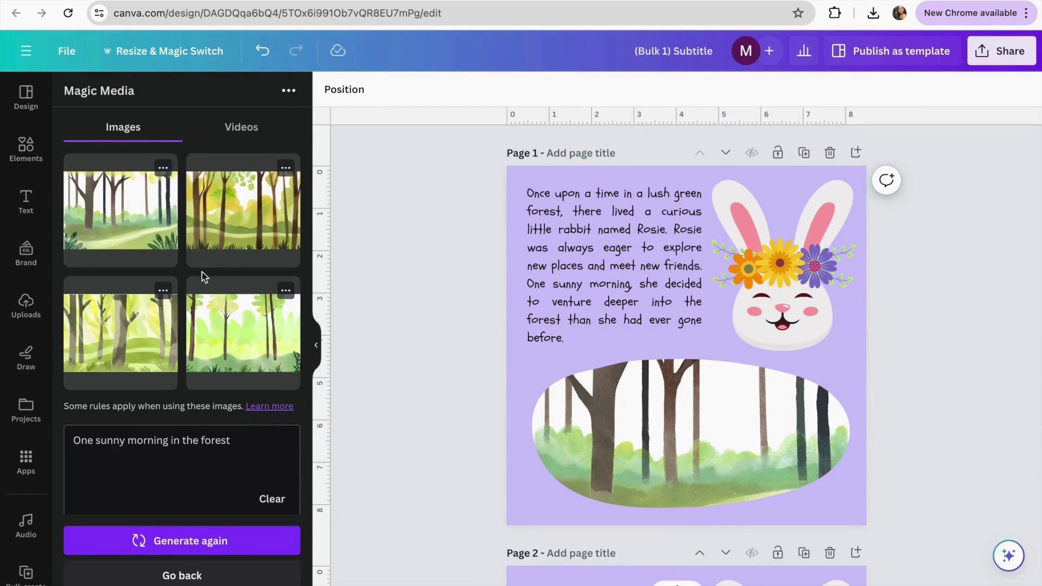
Step: Generate more images like the first forest watercolour and fill page 1's blob frame with the third variation
click(163, 169)
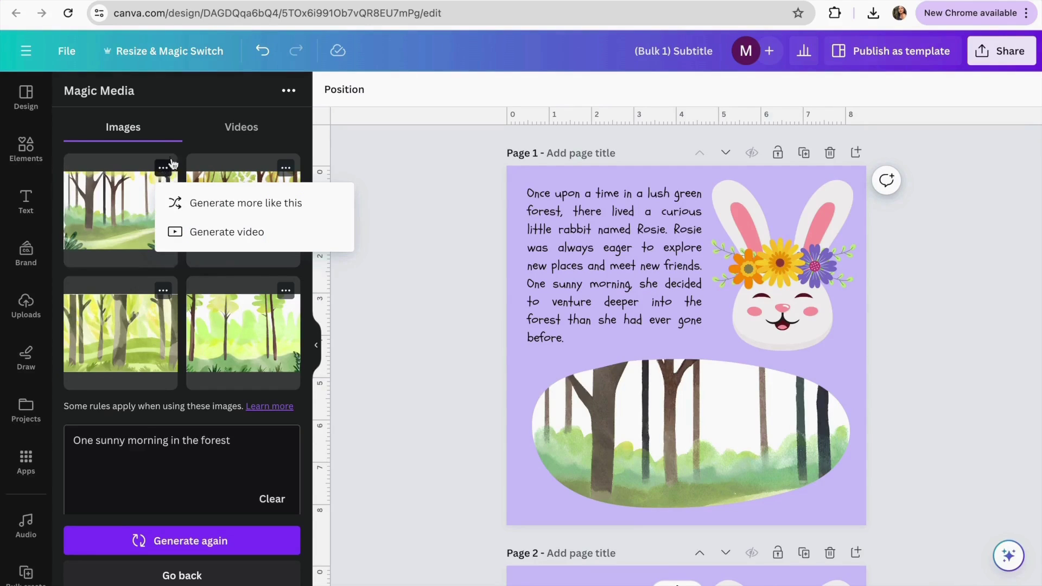
click(248, 204)
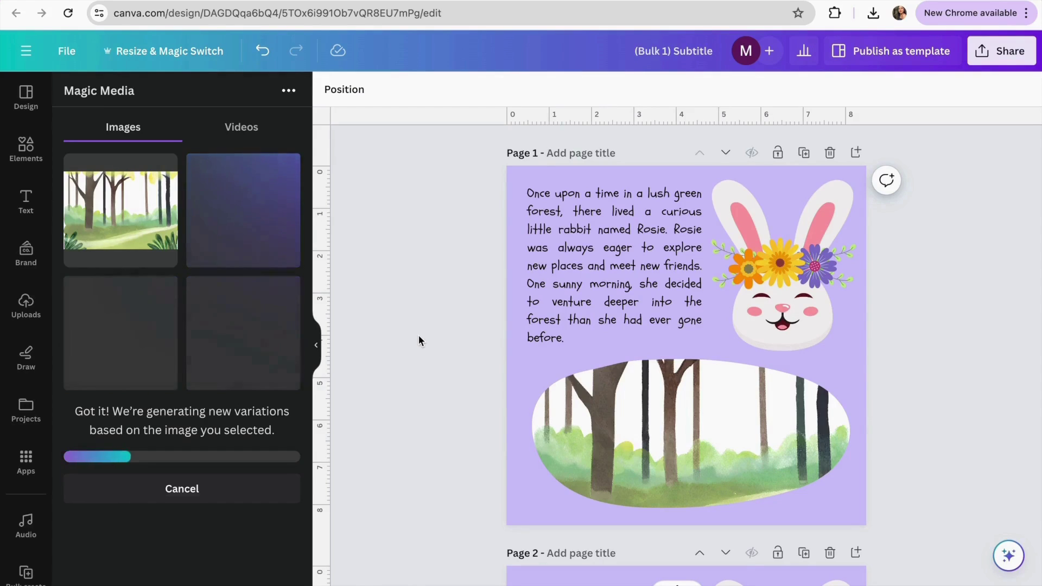
click(139, 342)
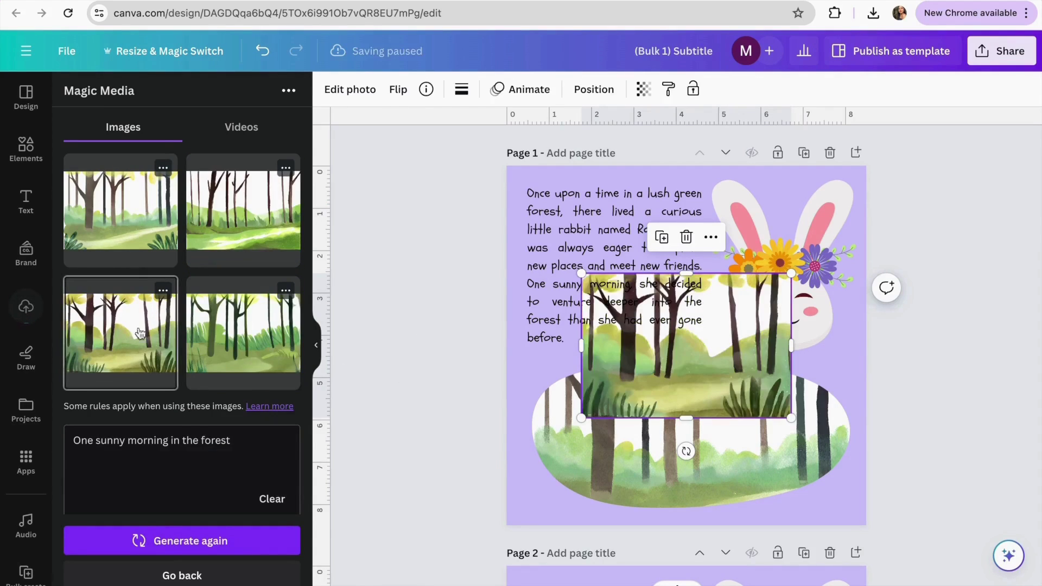
drag(157, 347, 721, 372)
double_click(723, 421)
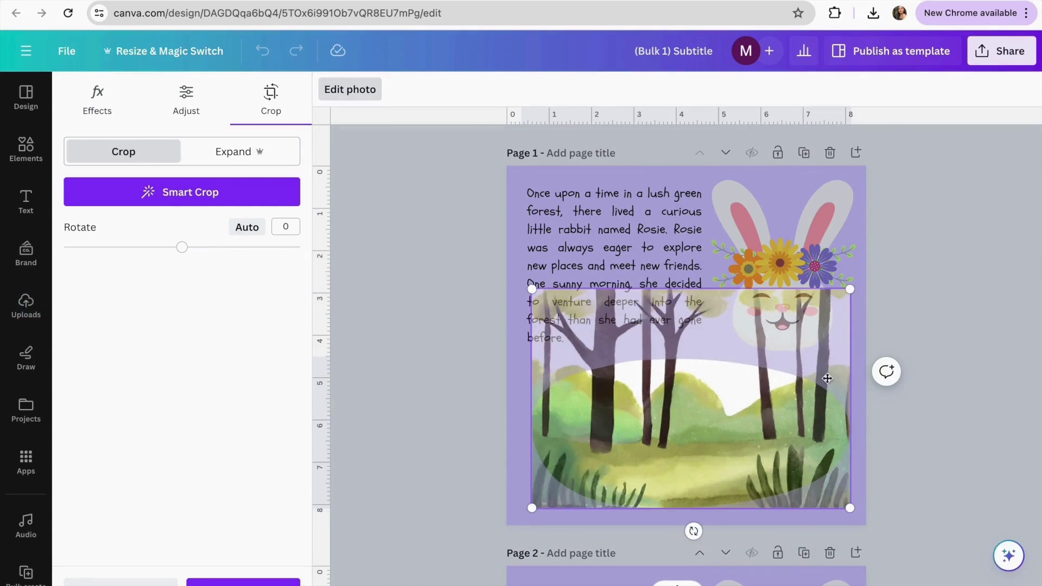
click(935, 318)
Step: Delete the bunny illustration from page 2
scroll(668, 184, down, 5)
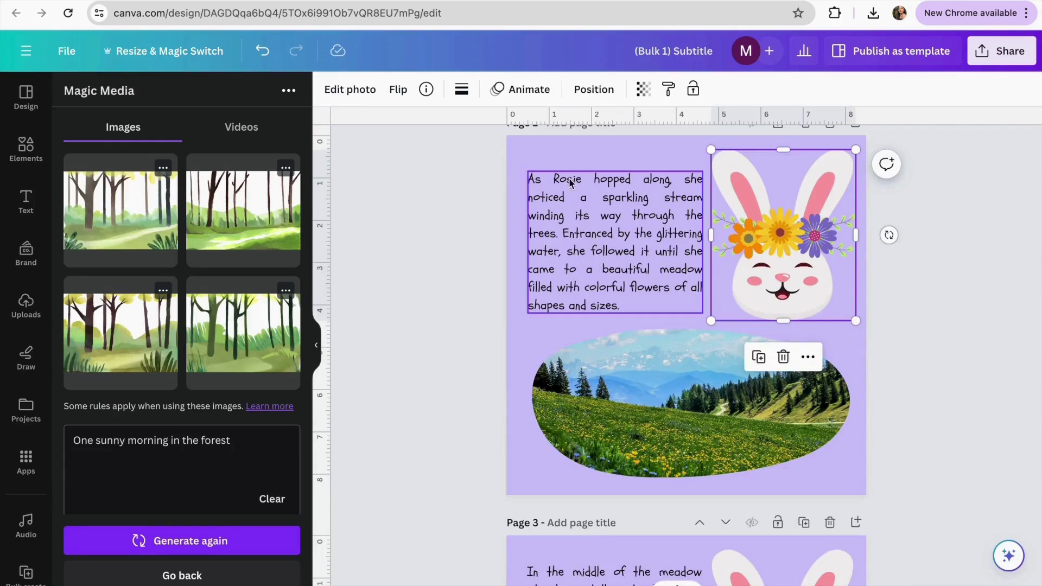
click(515, 201)
click(474, 226)
click(781, 239)
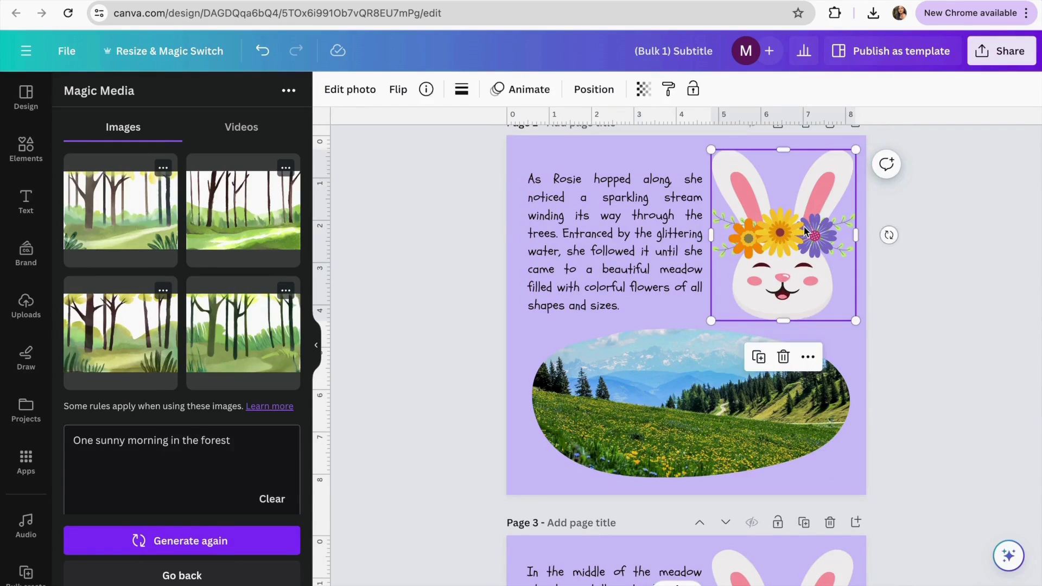
key(Delete)
Step: Find more illustrations similar to the flower-crowned bunny among the recently used elements and browse them for a full-body bunny
click(25, 148)
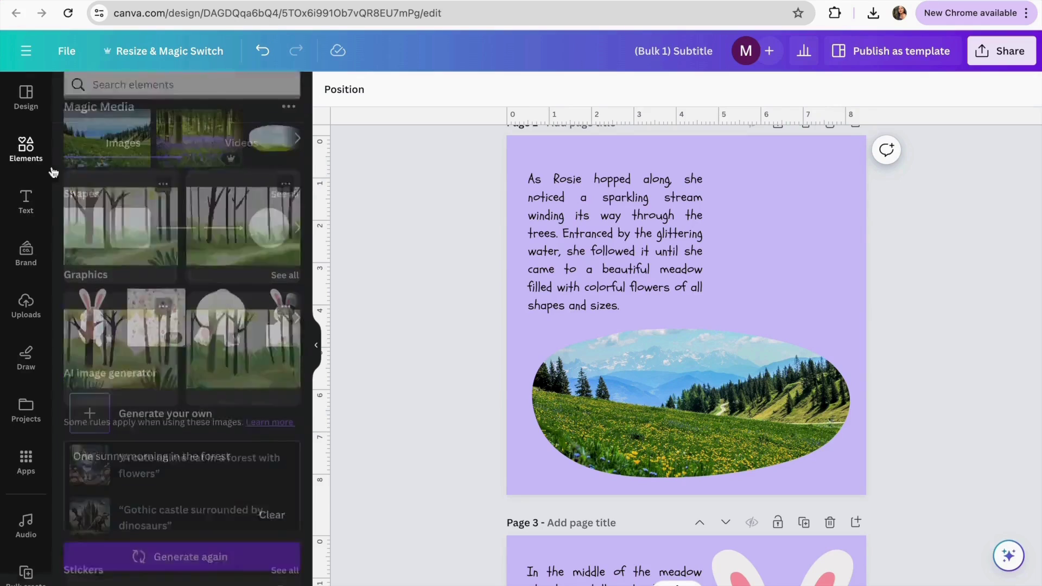
scroll(247, 186, up, 2)
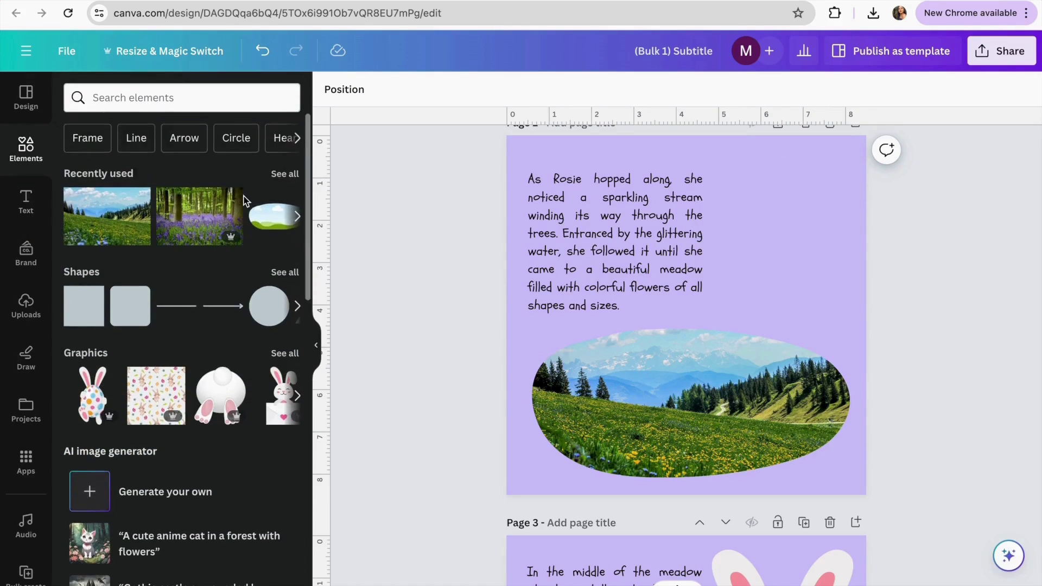
click(281, 172)
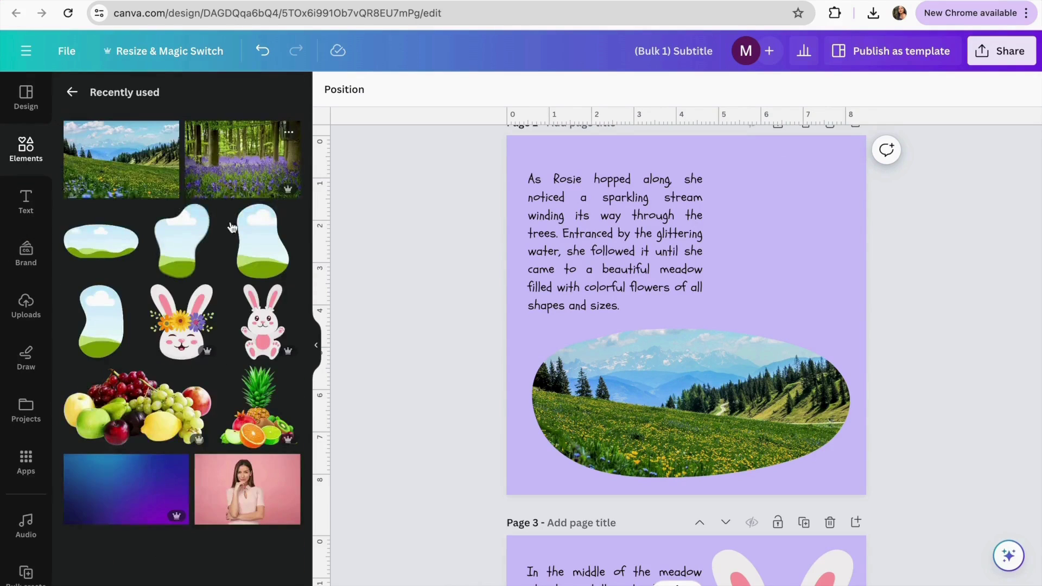
click(208, 297)
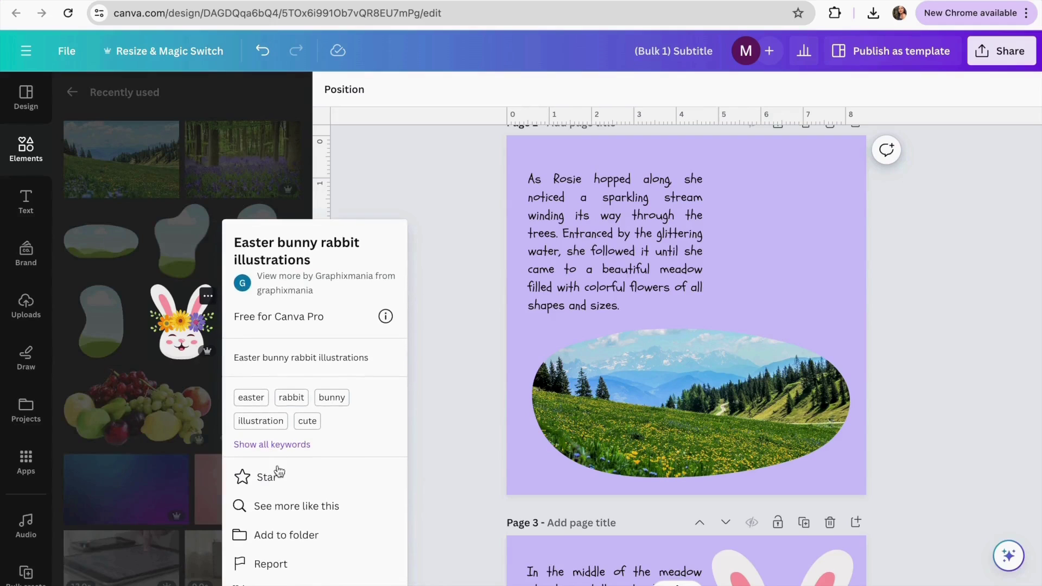
click(302, 506)
scroll(220, 275, down, 3)
scroll(220, 275, down, 3)
scroll(219, 277, up, 4)
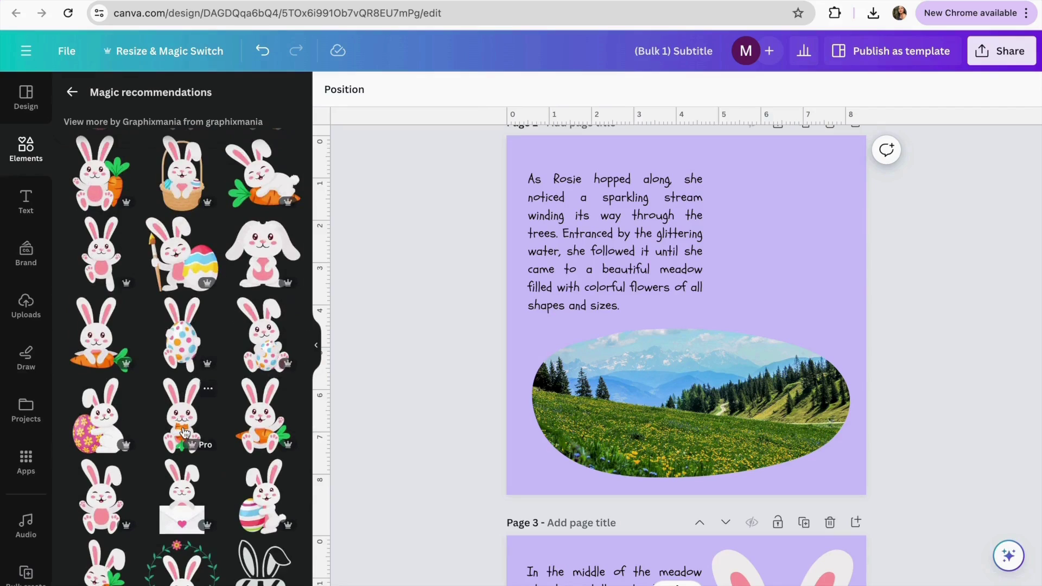
Step: Add the waving bunny holding a carrot to page 2, shrink it and place it beside the story text
click(269, 434)
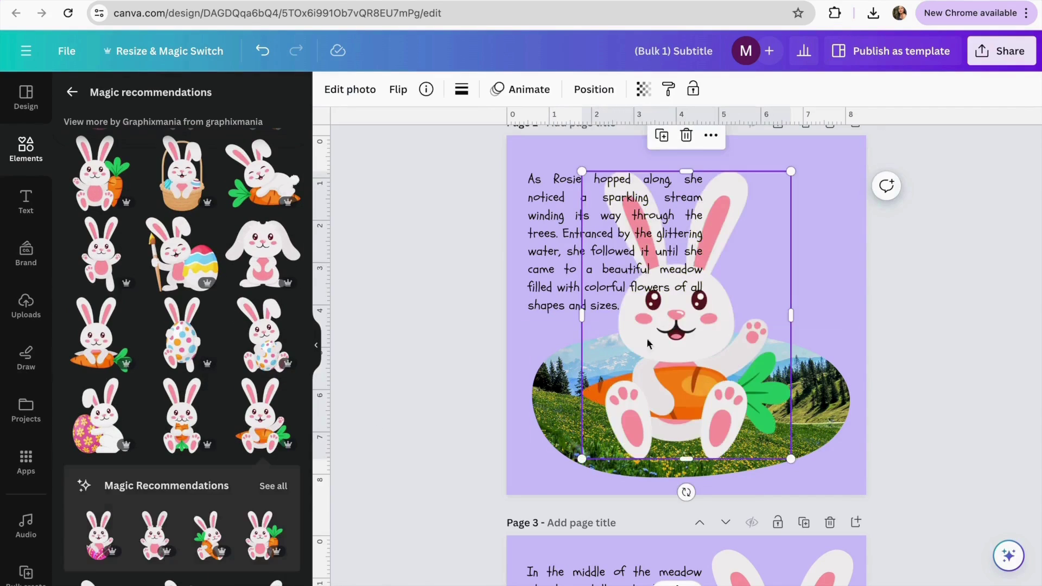
drag(697, 303, 758, 288)
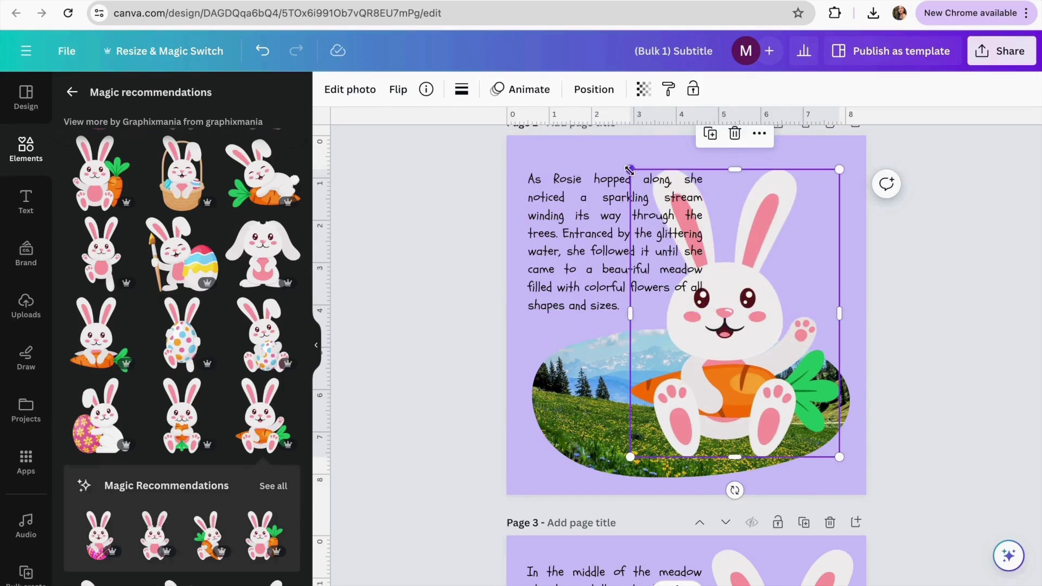
drag(641, 442, 692, 374)
Step: Review the text, illustrations and frame images across pages 1 to 3
click(627, 224)
scroll(686, 252, up, 6)
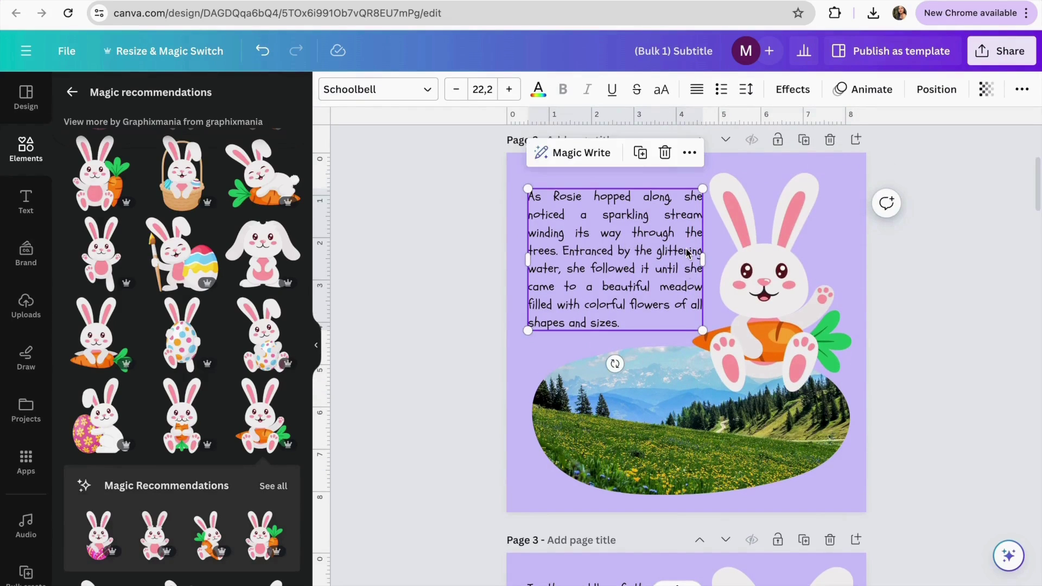
scroll(739, 283, down, 2)
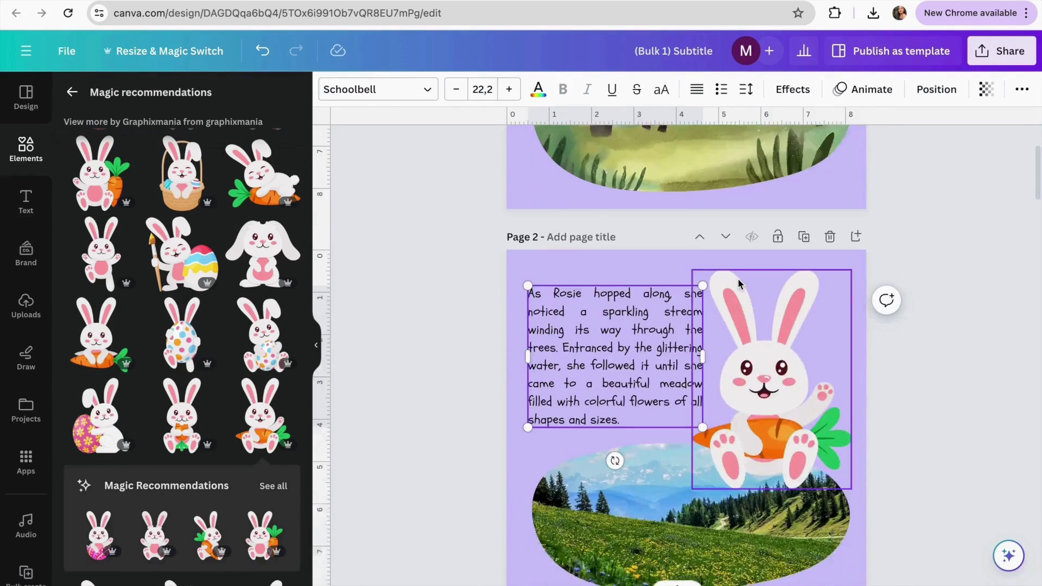
scroll(465, 251, up, 2)
scroll(465, 251, up, 4)
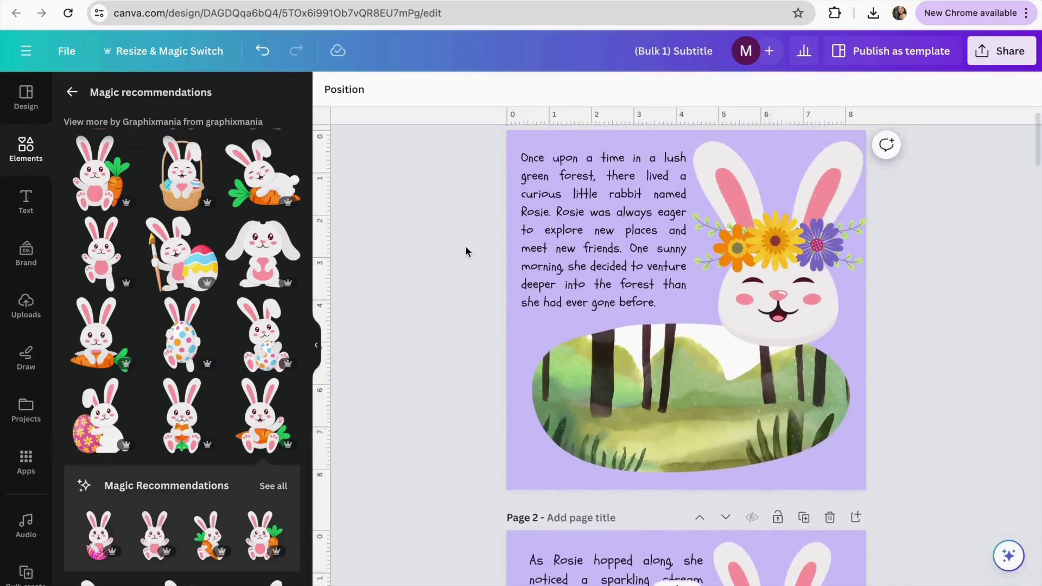
scroll(466, 251, down, 7)
scroll(465, 251, down, 6)
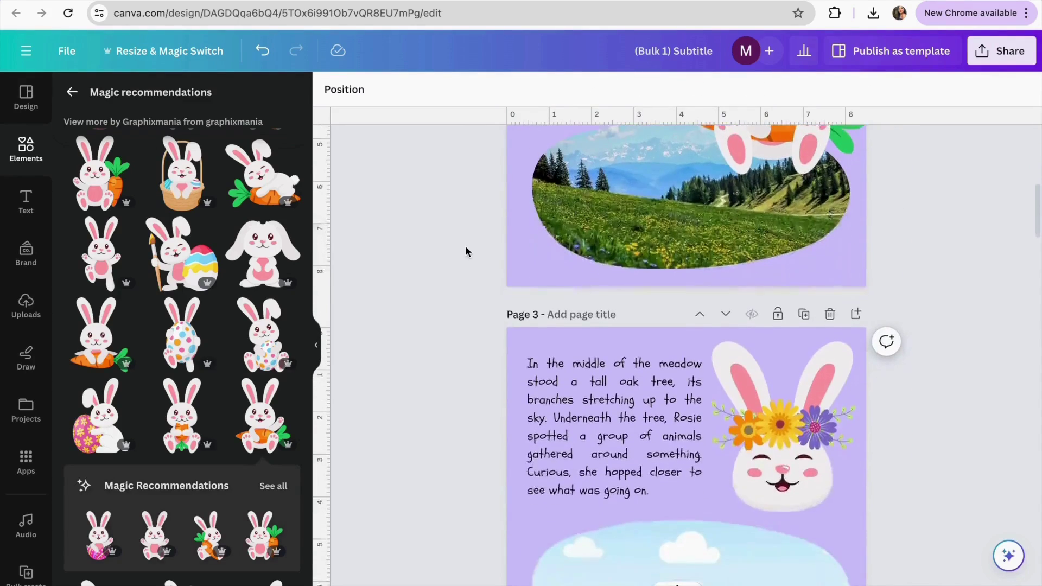
scroll(466, 250, up, 7)
scroll(466, 250, up, 5)
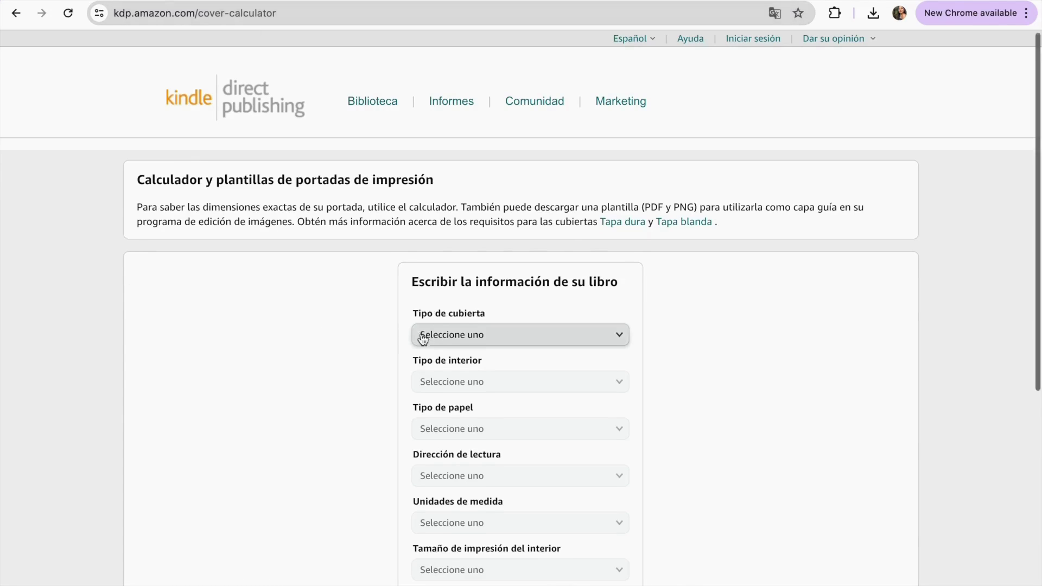
Step: In the KDP cover calculator, choose Tapa blanda, Blanco y negro, Papel blanco, De derecha a izquierda and Pulgadas
scroll(423, 337, down, 3)
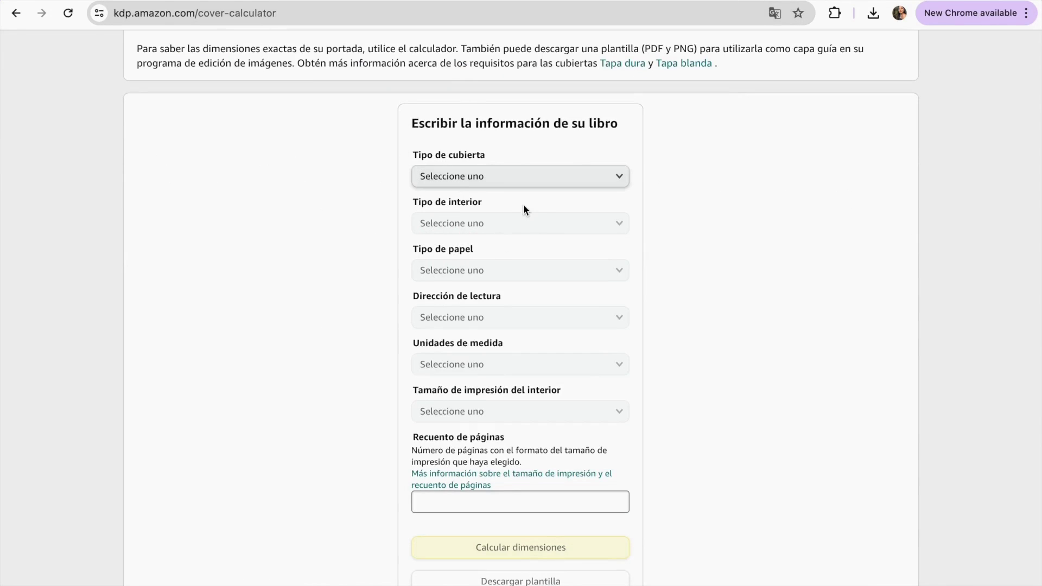
scroll(562, 296, down, 1)
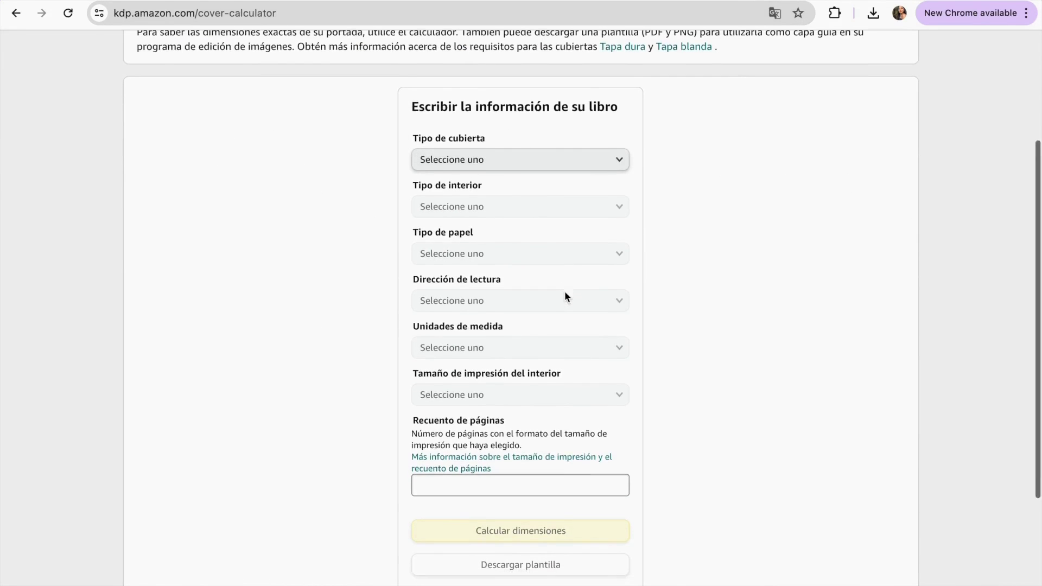
click(600, 168)
click(570, 177)
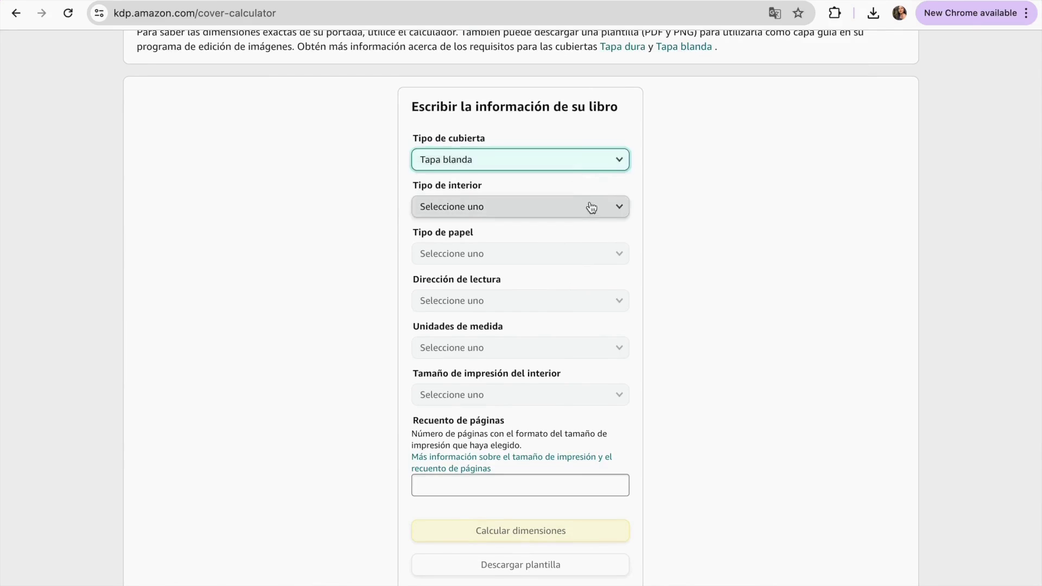
click(592, 207)
click(587, 210)
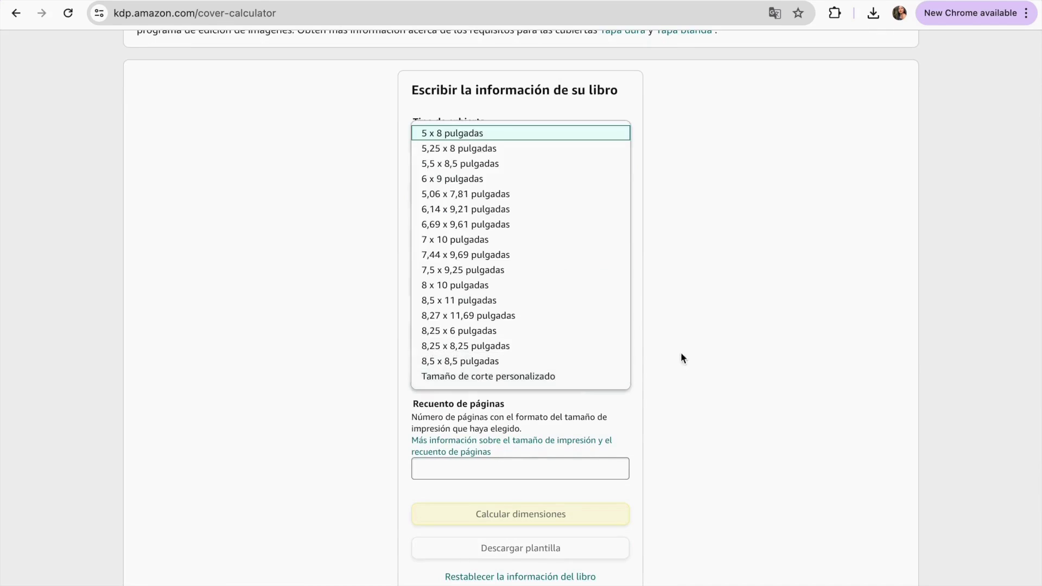
Step: Set the interior print size to 8,5 x 8,5 pulgadas
click(681, 353)
click(583, 383)
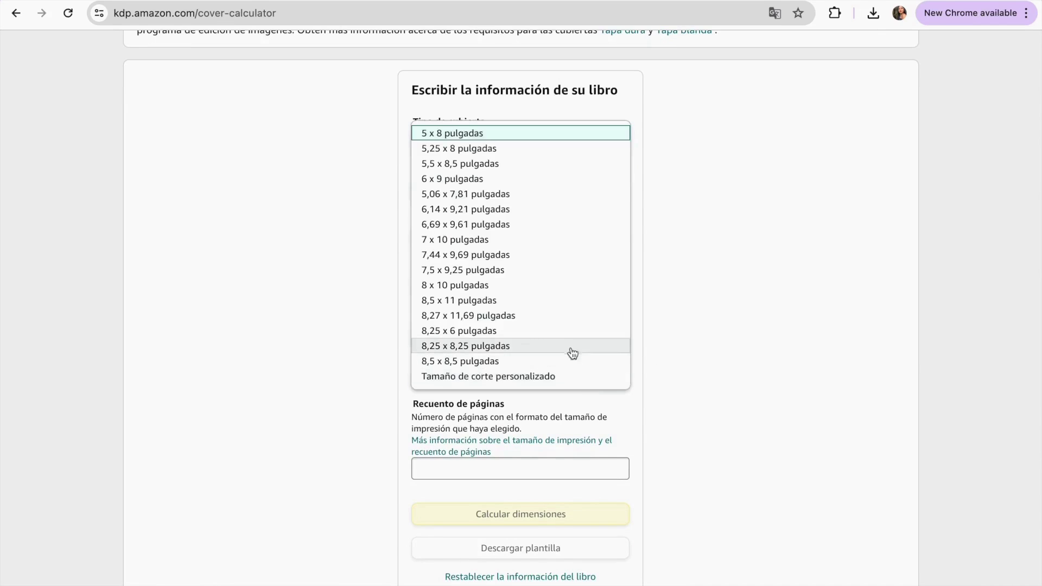
click(465, 362)
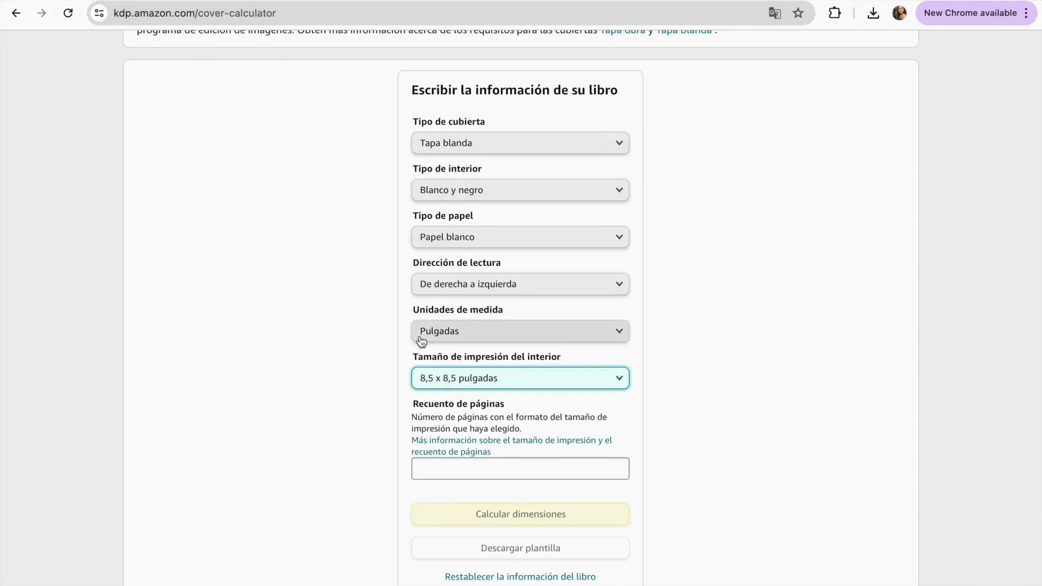
Step: Calculate the cover dimensions for a page count of 50 and download the cover template
scroll(419, 338, down, 2)
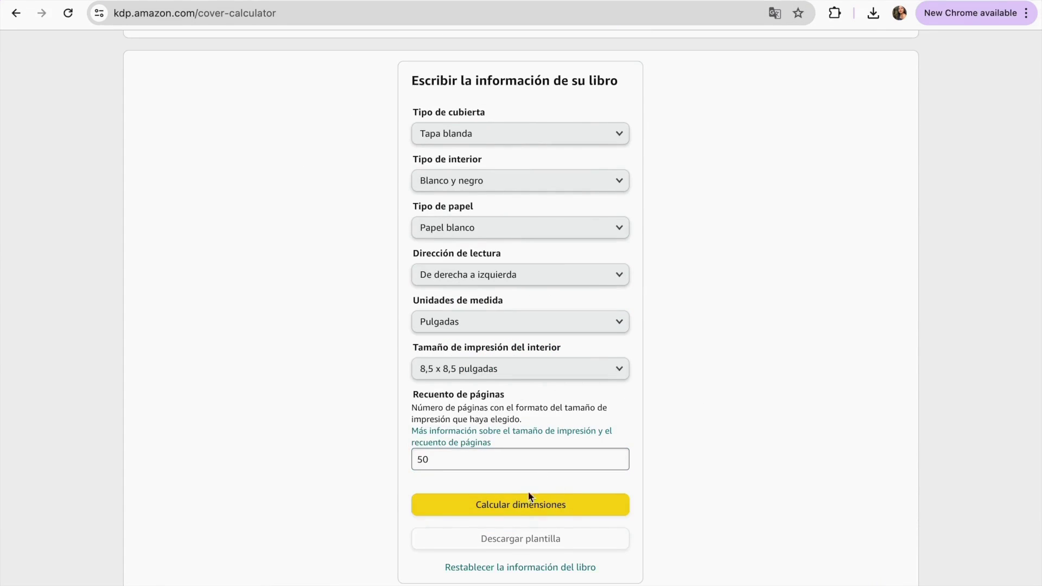
click(520, 504)
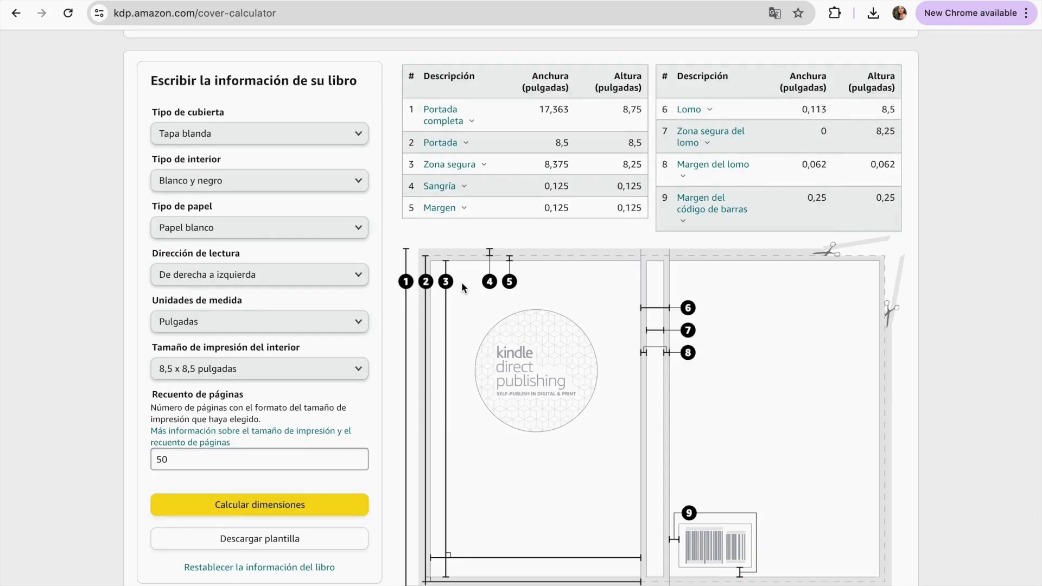
scroll(689, 303, up, 1)
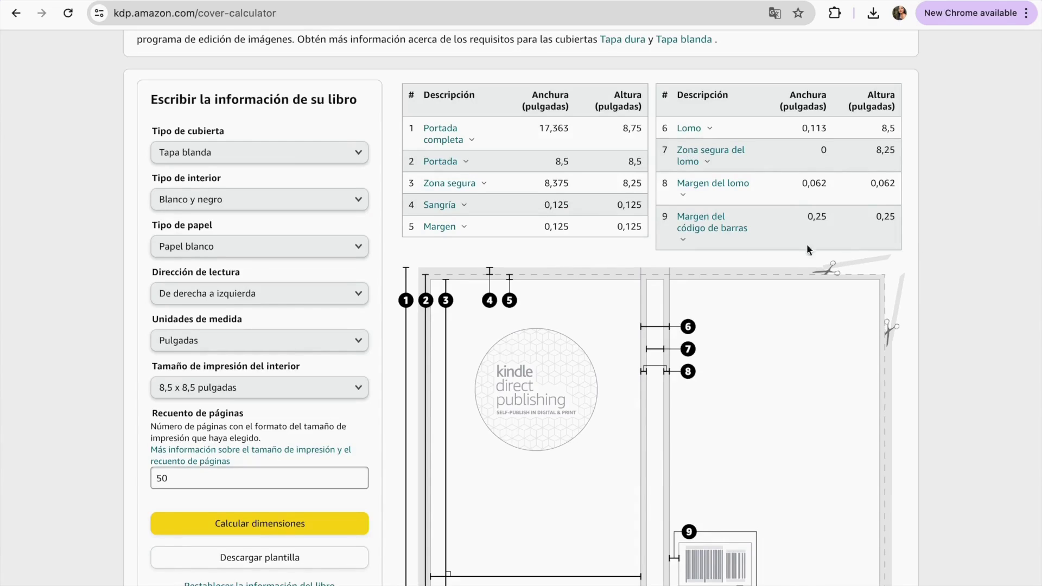
click(261, 561)
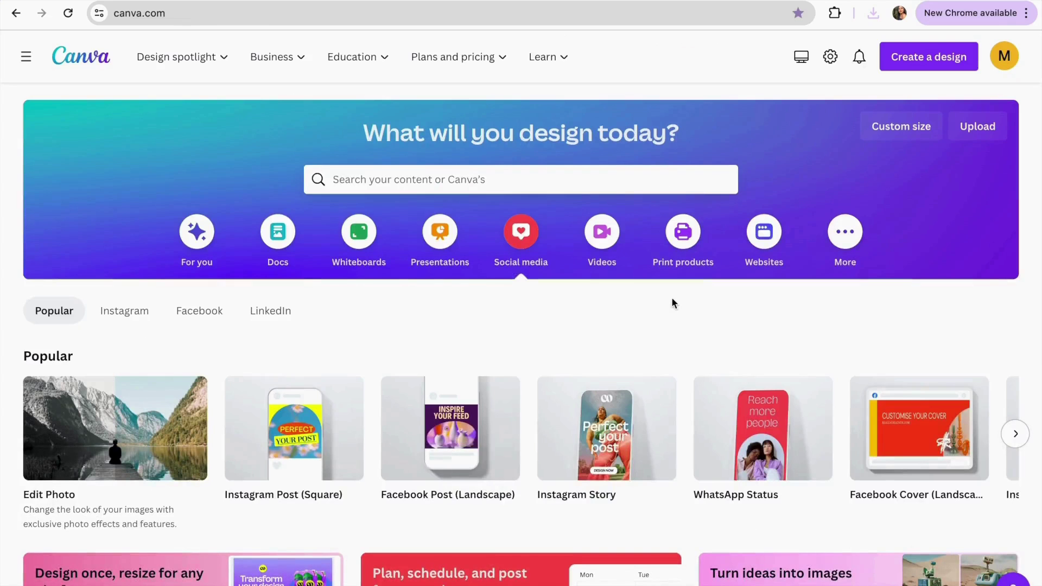
Step: Switch to Canva and create a new custom-size design 17 in wide and 8,5 in high
click(920, 66)
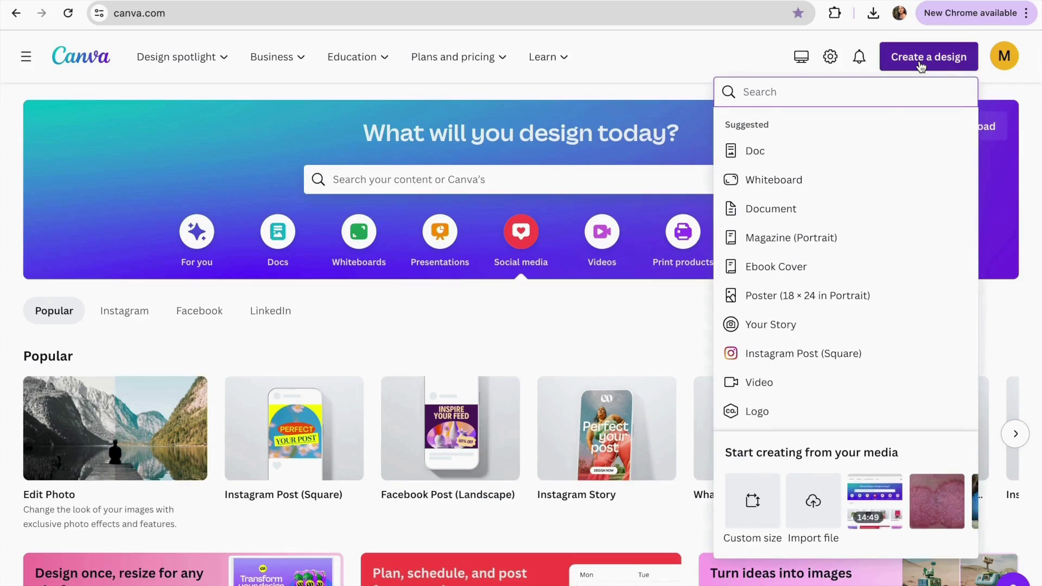
click(753, 502)
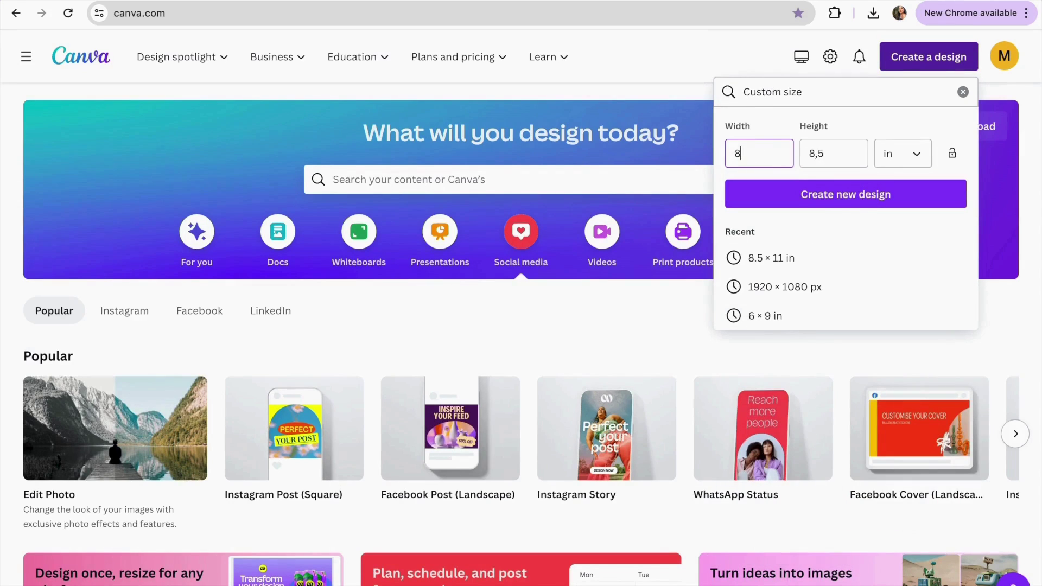
key(BackSpace)
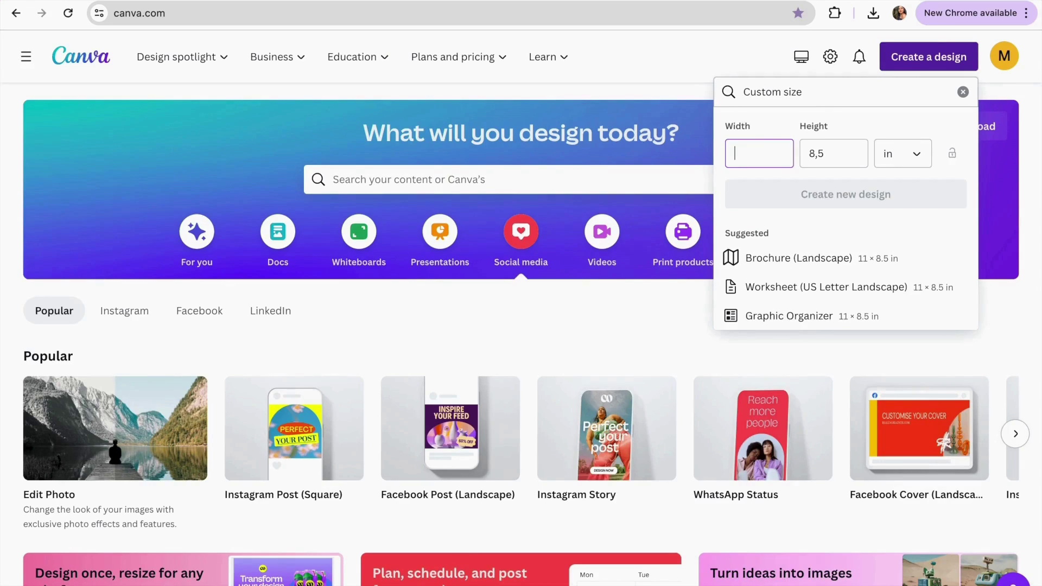
text(17)
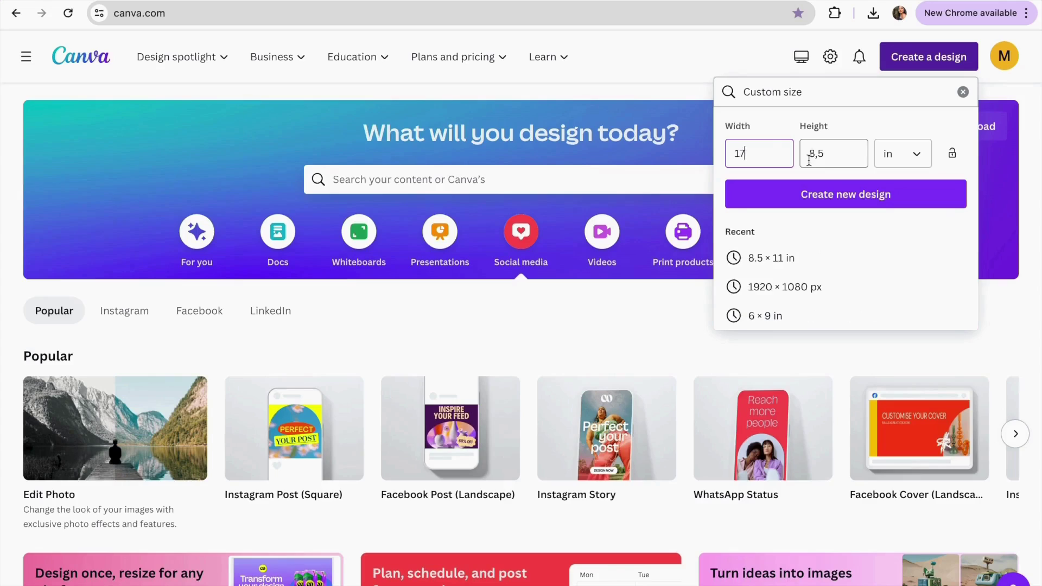
click(826, 196)
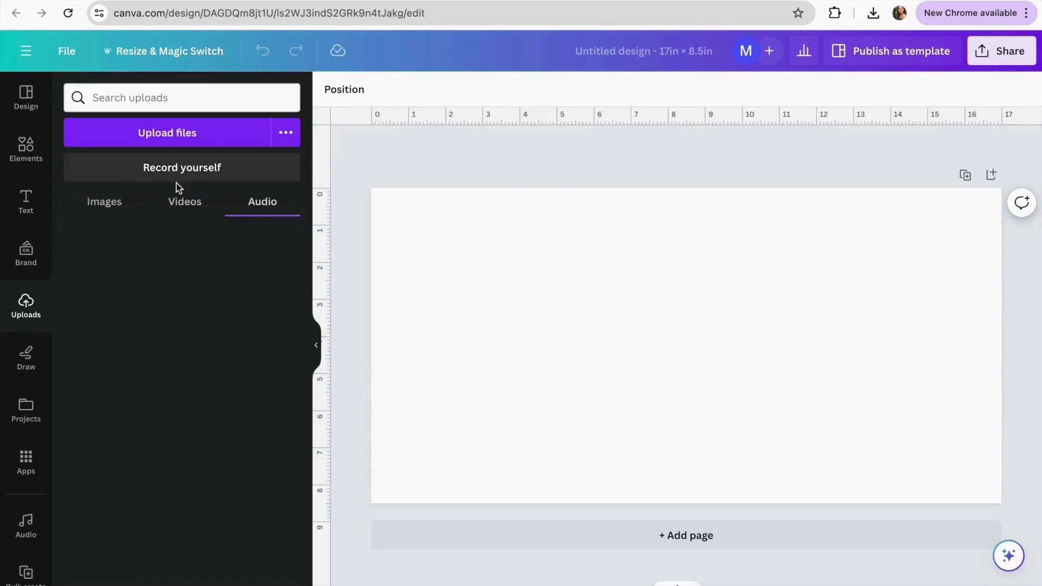
Step: Upload the PAPERBACK 8.500x8.500 PNG cover template from Downloads and enlarge it to fill the whole page
click(196, 134)
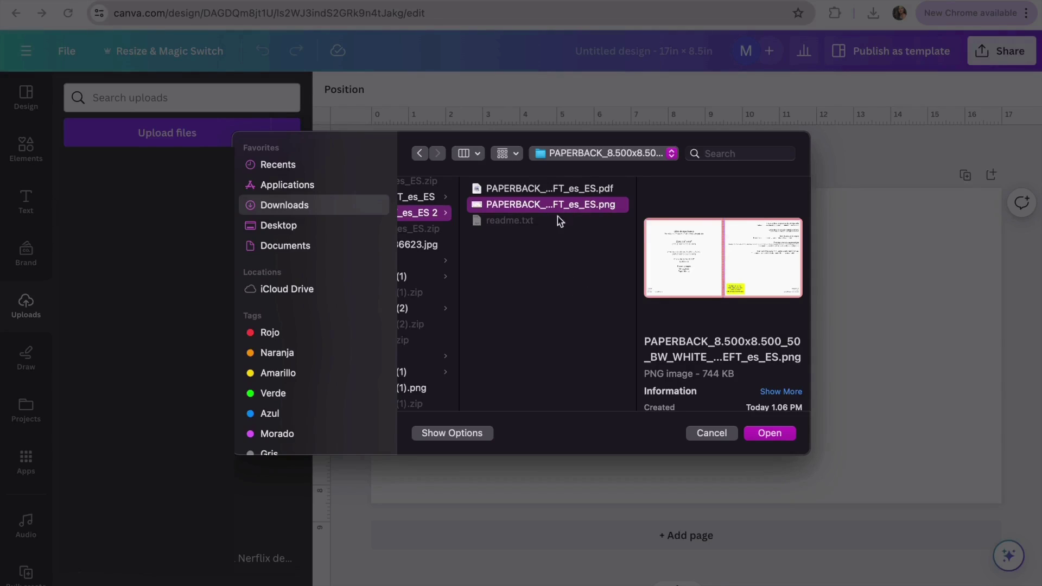
click(769, 436)
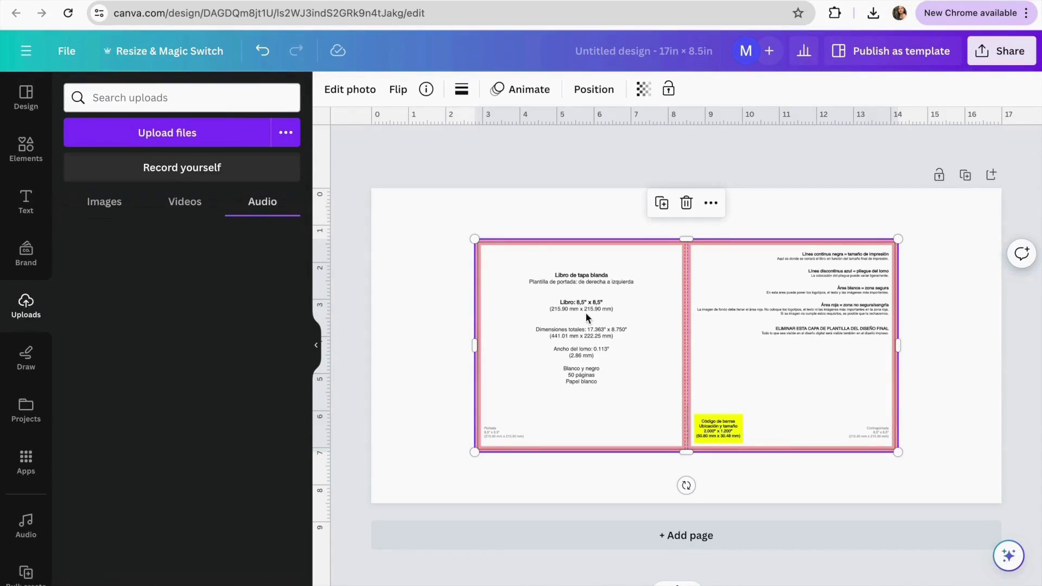
drag(508, 274, 504, 275)
drag(895, 451, 1002, 504)
click(1033, 424)
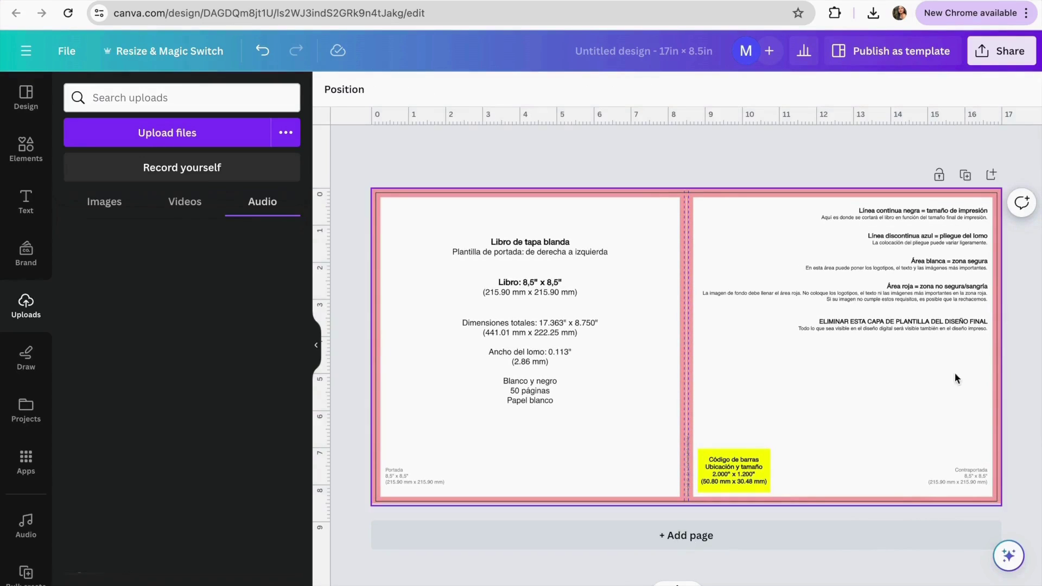
Step: Fully lock the cover template image on the page
click(456, 281)
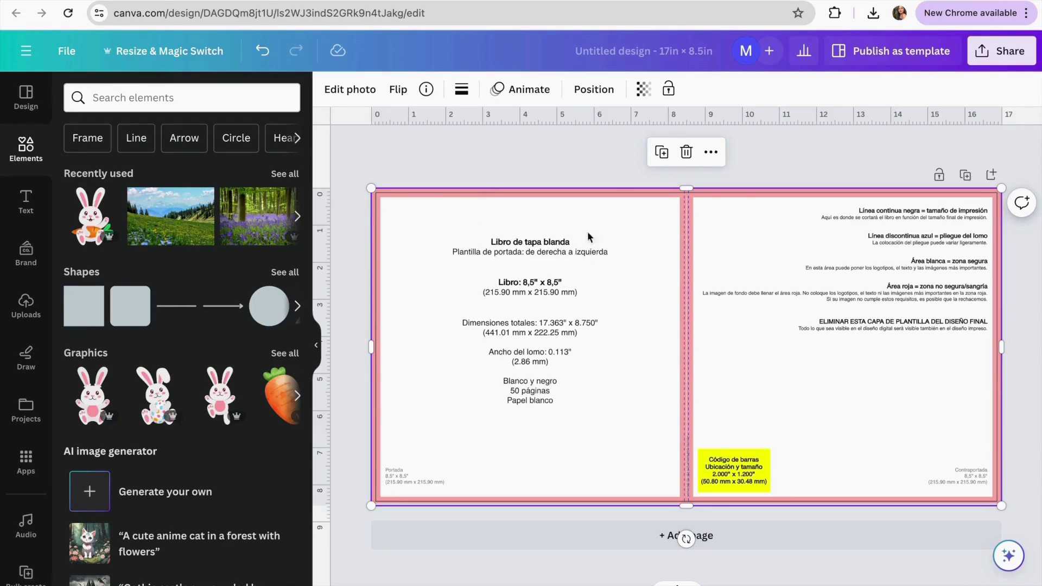
click(710, 152)
click(673, 87)
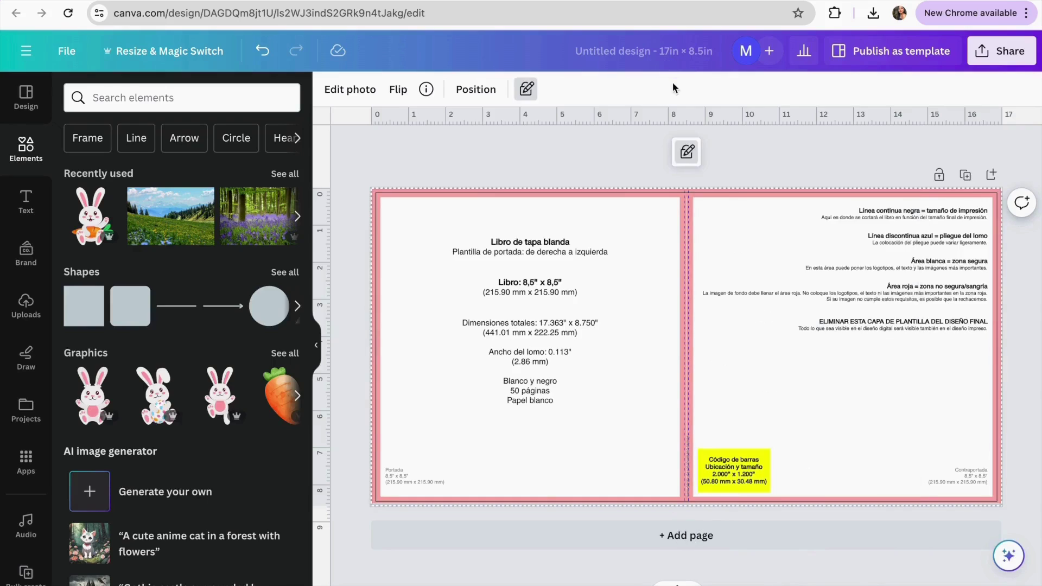
click(686, 153)
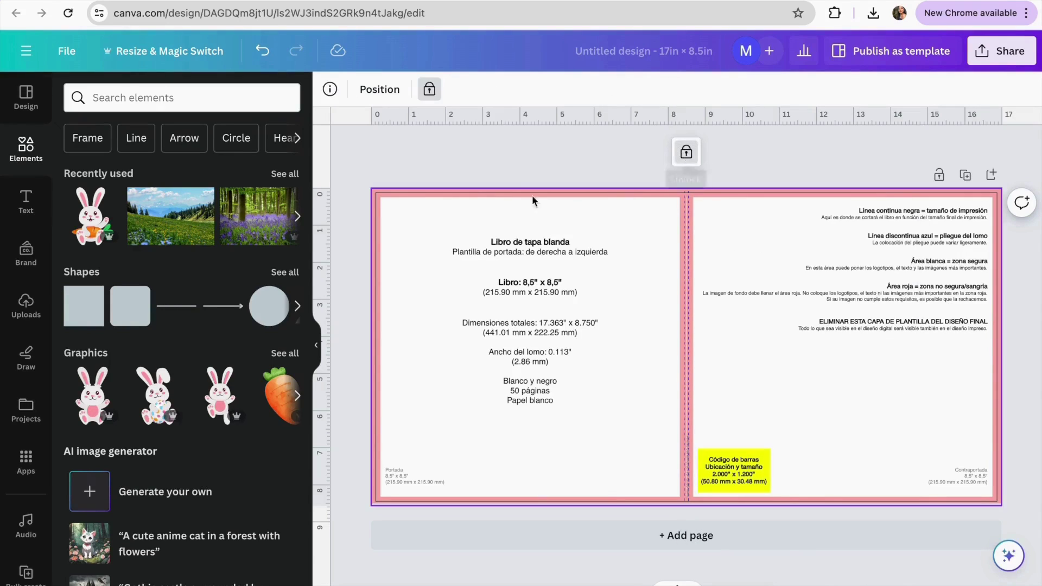
Step: Add purple square shapes over the template's red margins, place a tall one over the spine, and set its transparency to 19
click(72, 291)
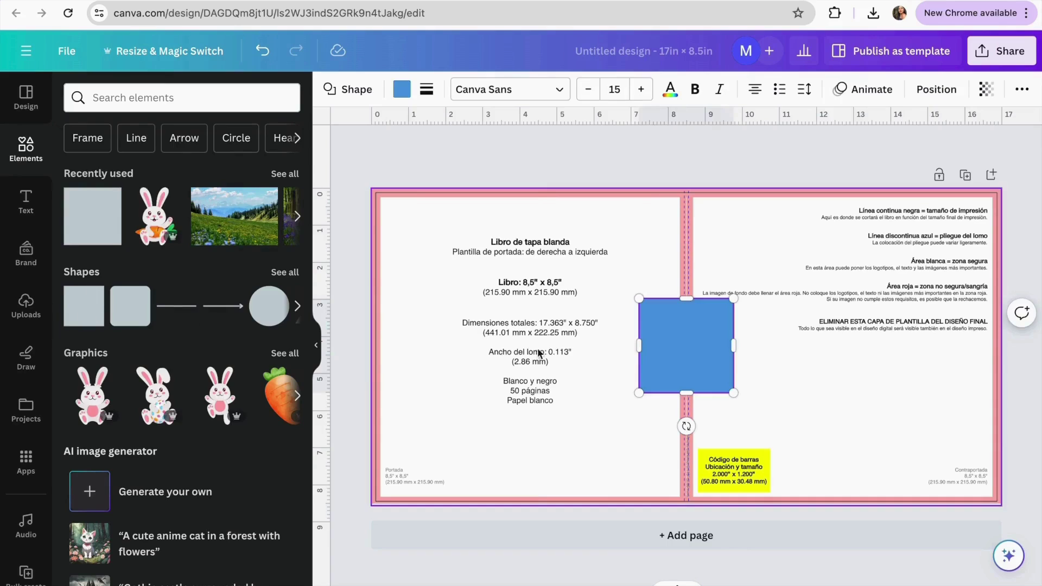
drag(695, 342, 591, 293)
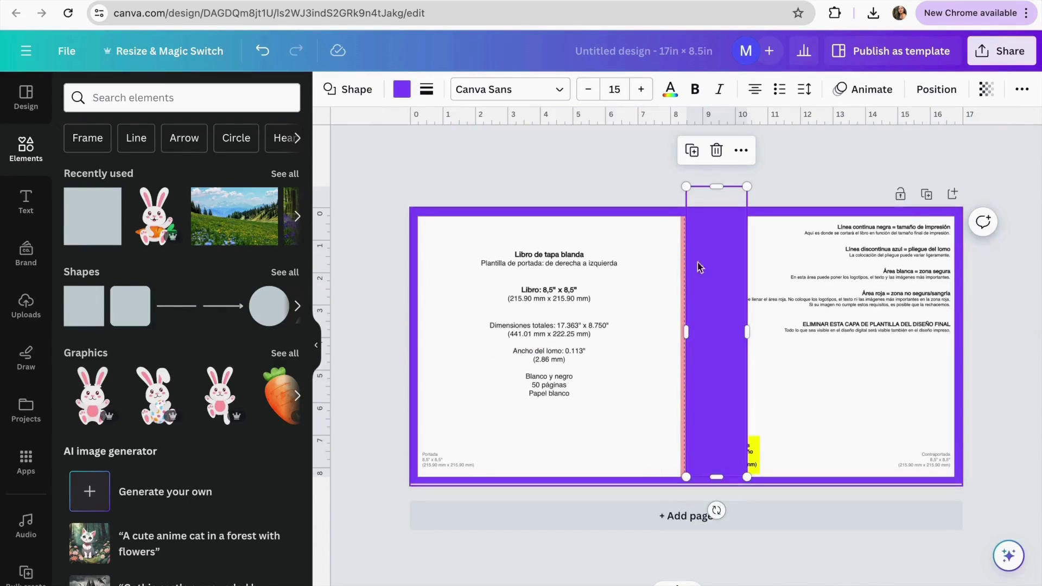
mouse_move(700, 268)
mouse_down()
mouse_move(684, 271)
mouse_move(716, 274)
mouse_up()
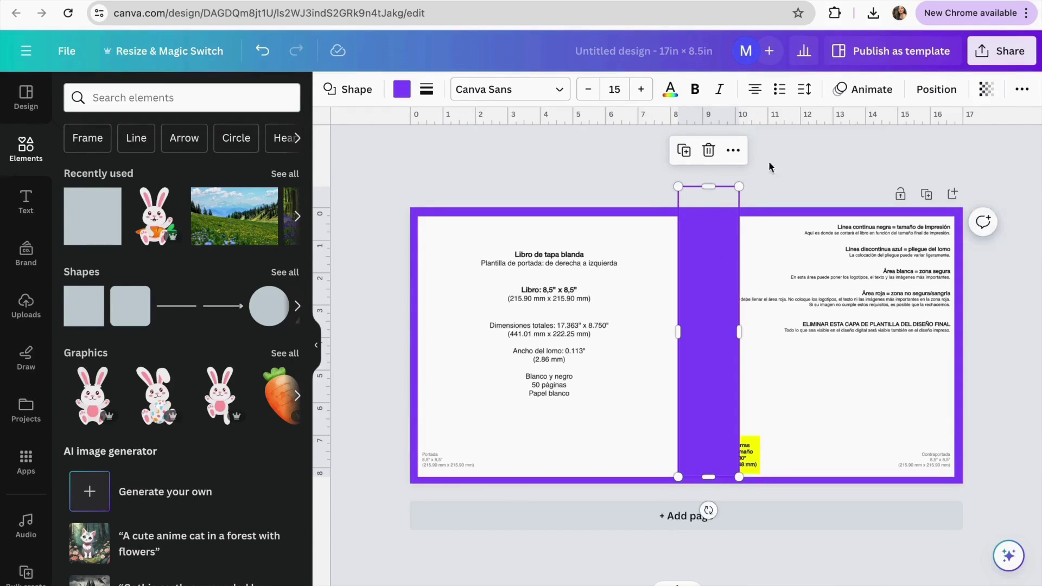
click(984, 90)
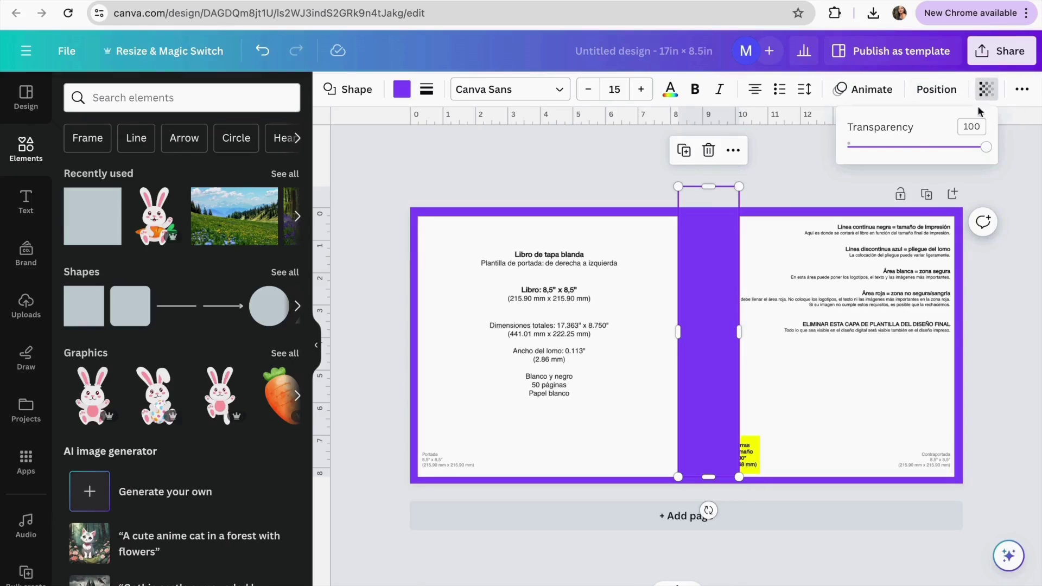
drag(895, 151, 874, 146)
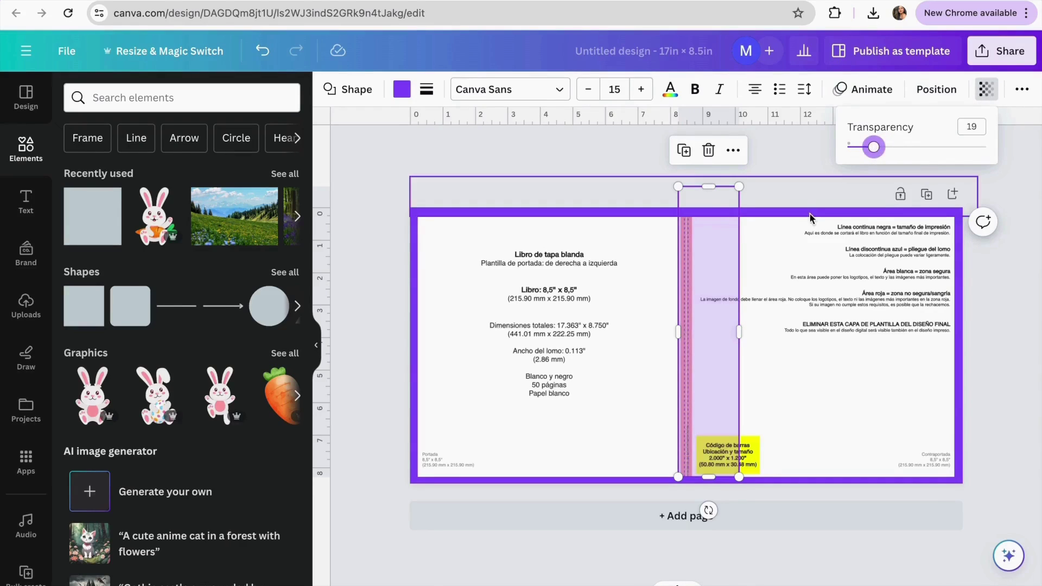
Step: Narrow the purple spine shape on both sides to match the template's red spine strip and set its transparency to 100
click(601, 318)
scroll(681, 341, up, 5)
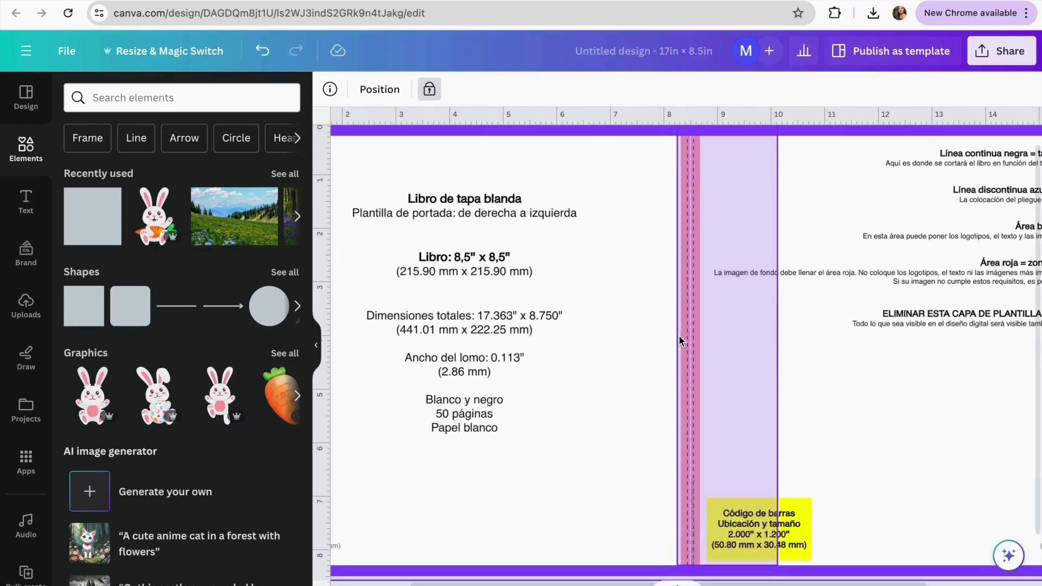
click(745, 296)
click(755, 330)
click(753, 331)
drag(778, 325, 700, 324)
scroll(731, 296, up, 3)
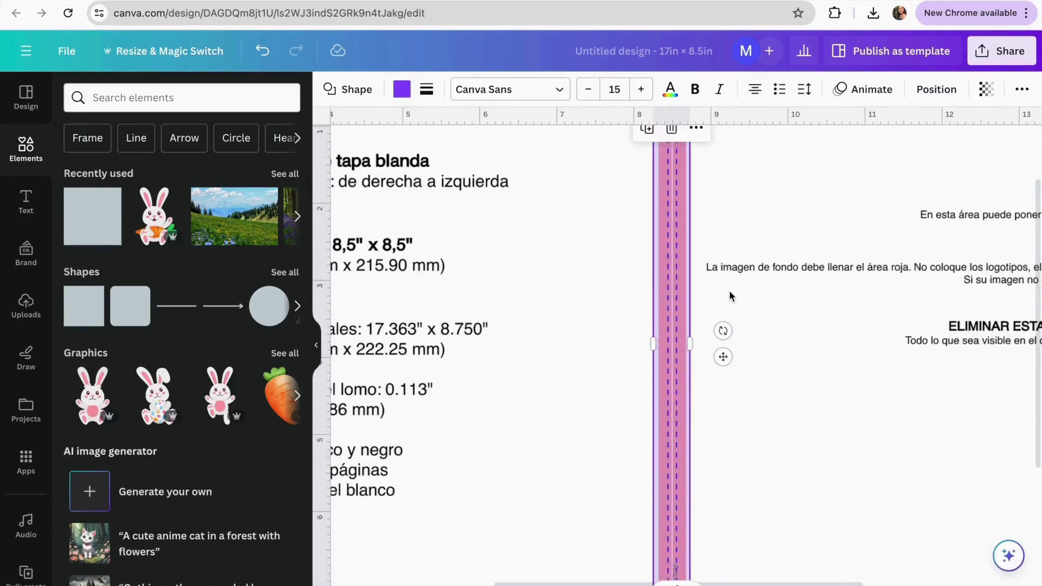
scroll(731, 295, up, 3)
scroll(697, 328, up, 3)
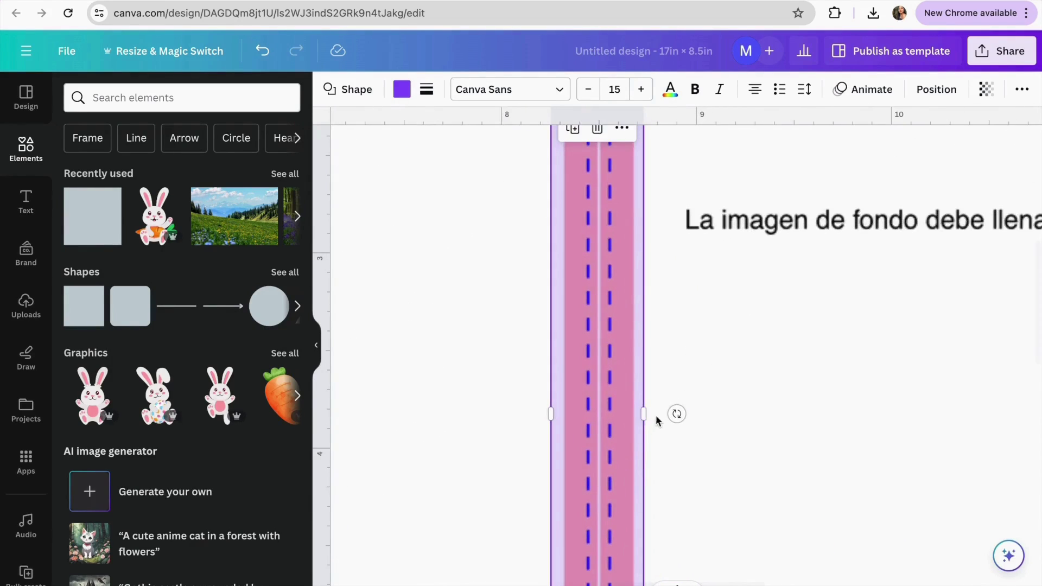
drag(644, 413, 633, 414)
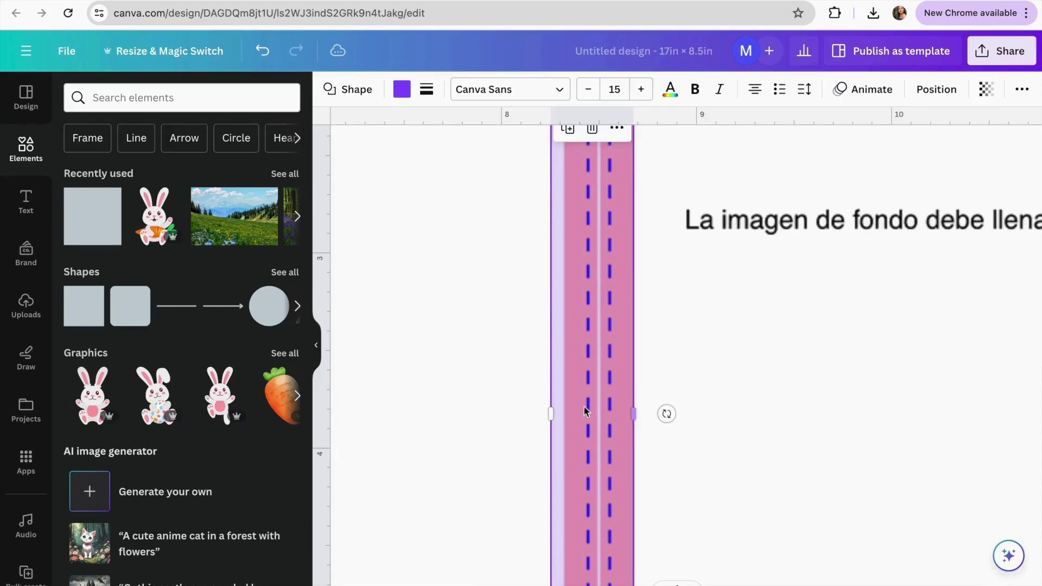
drag(552, 414, 563, 412)
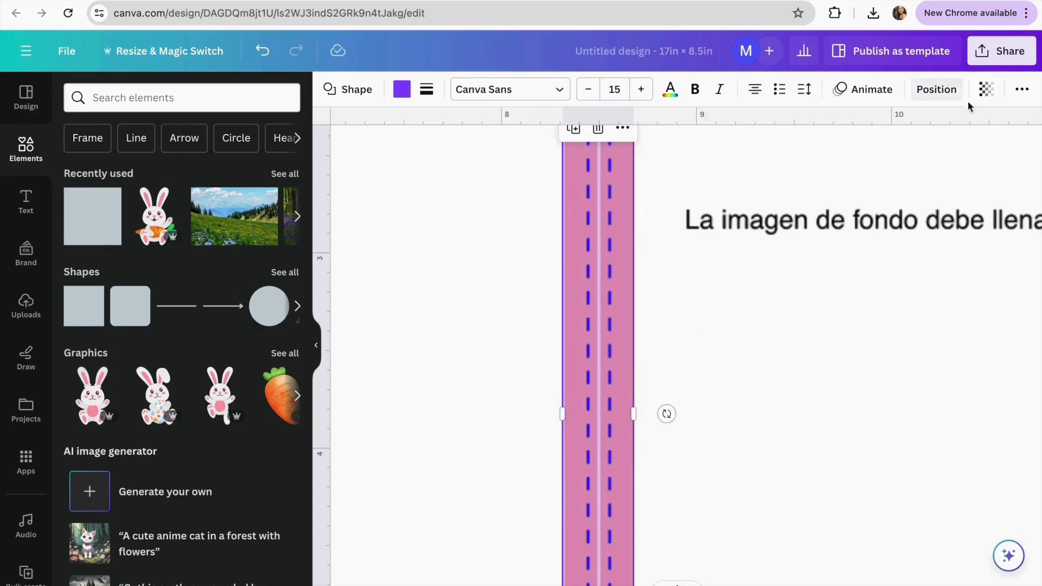
click(986, 89)
drag(873, 147, 1006, 153)
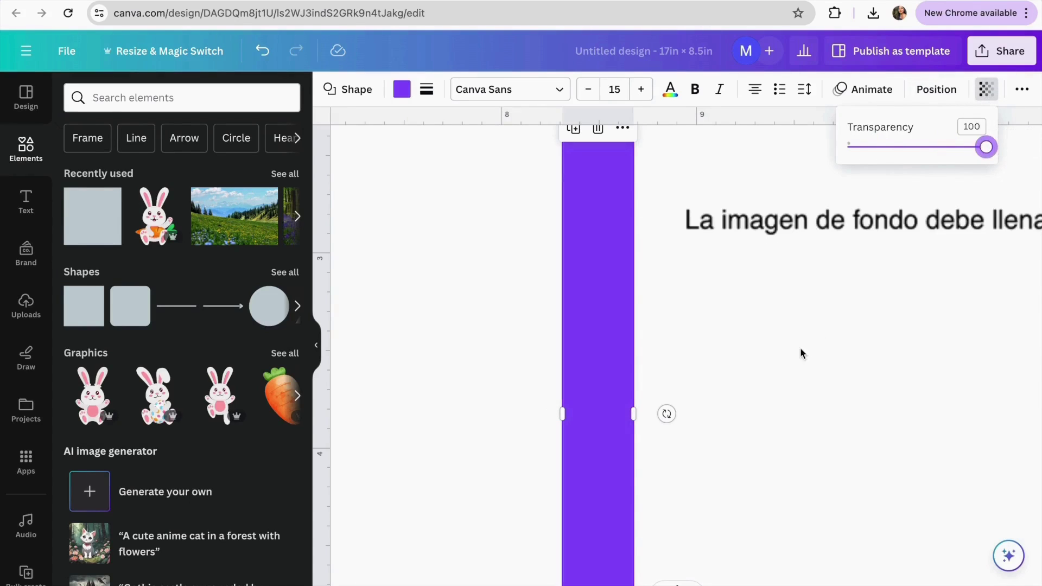
Step: Unlock the cover template image and delete it from the page
click(851, 356)
click(844, 367)
scroll(844, 367, down, 3)
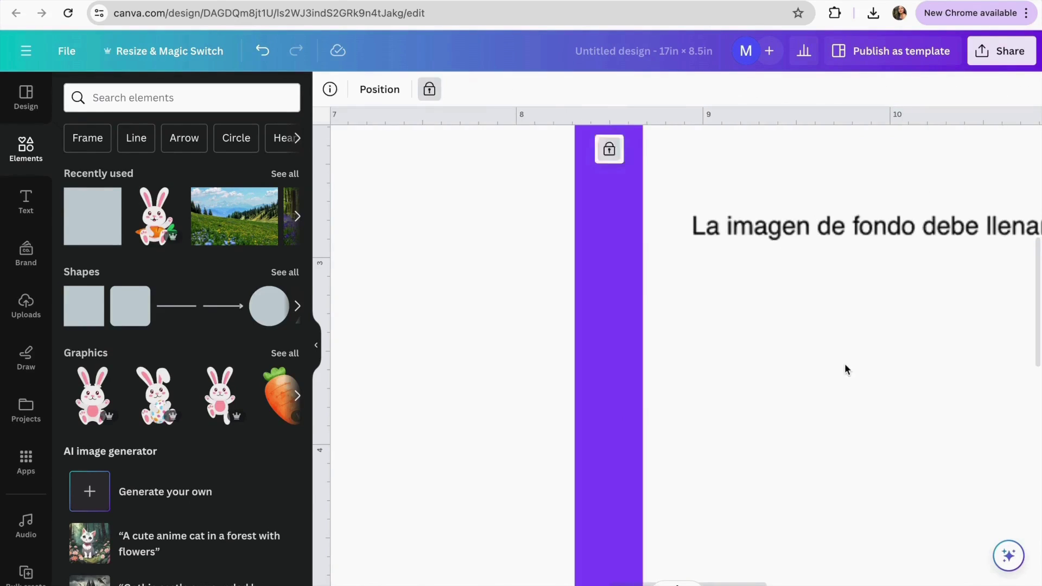
scroll(905, 300, down, 5)
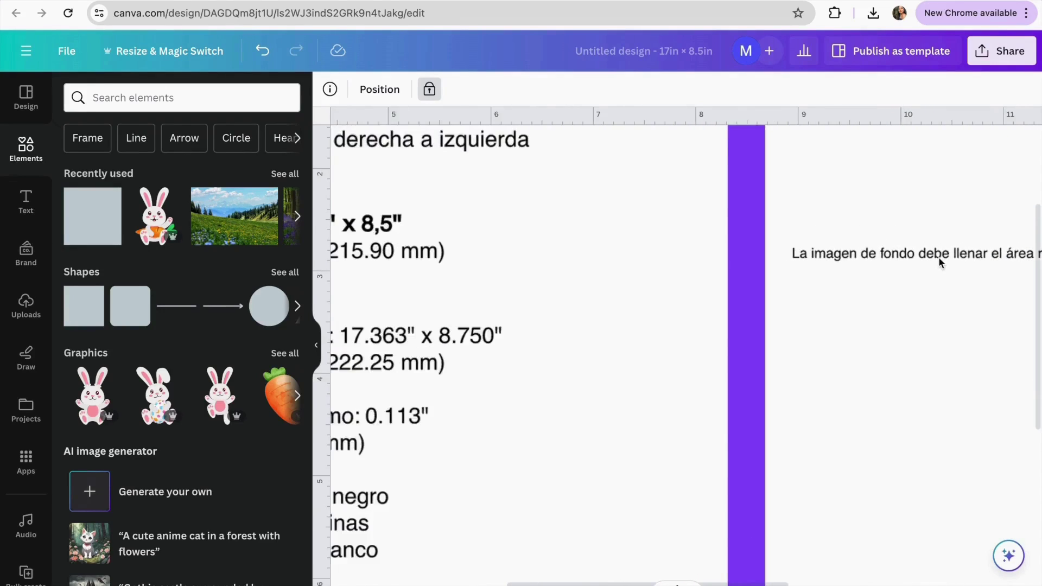
scroll(905, 300, down, 5)
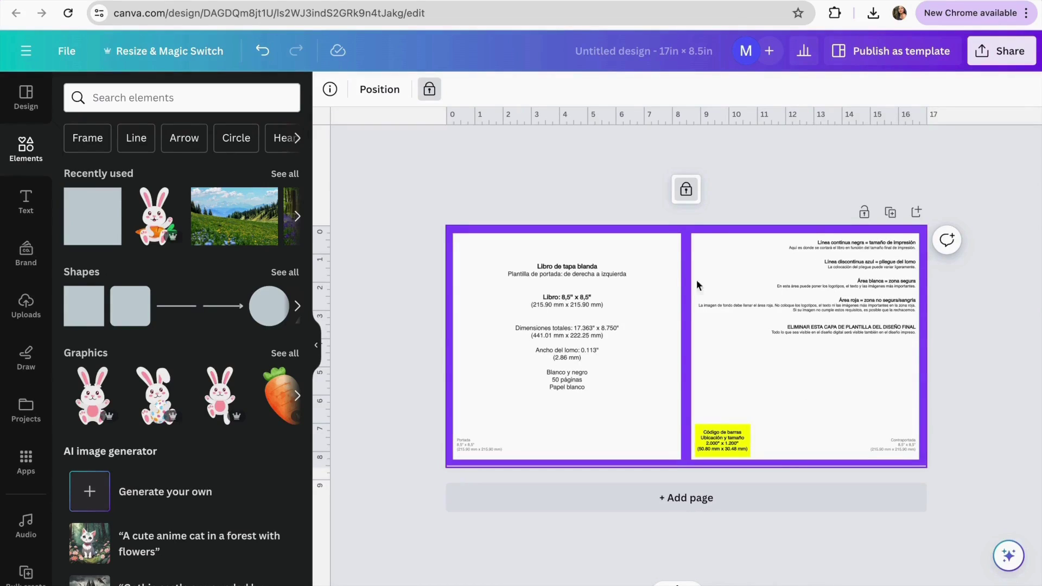
click(685, 188)
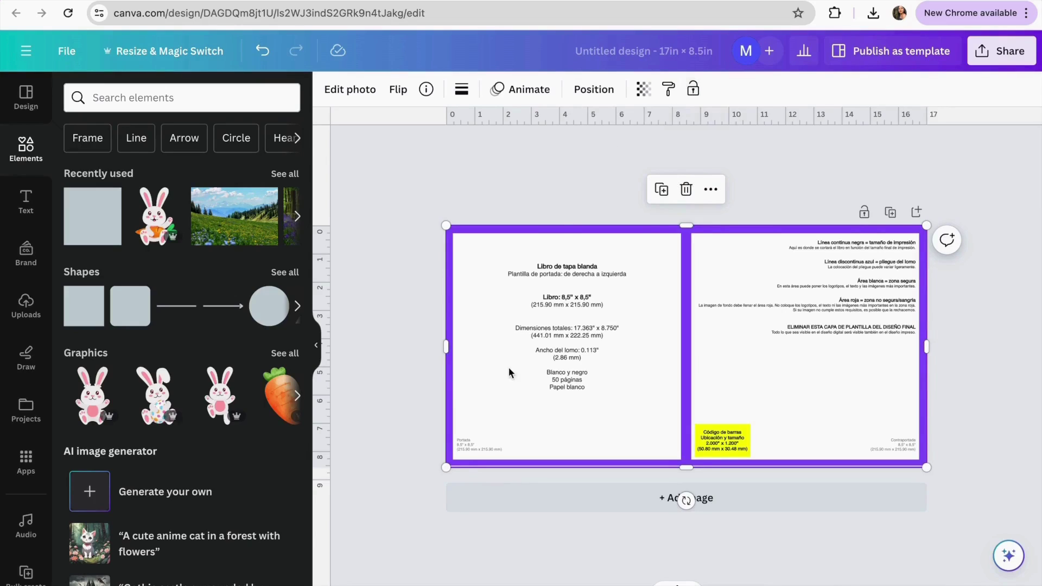
key(Delete)
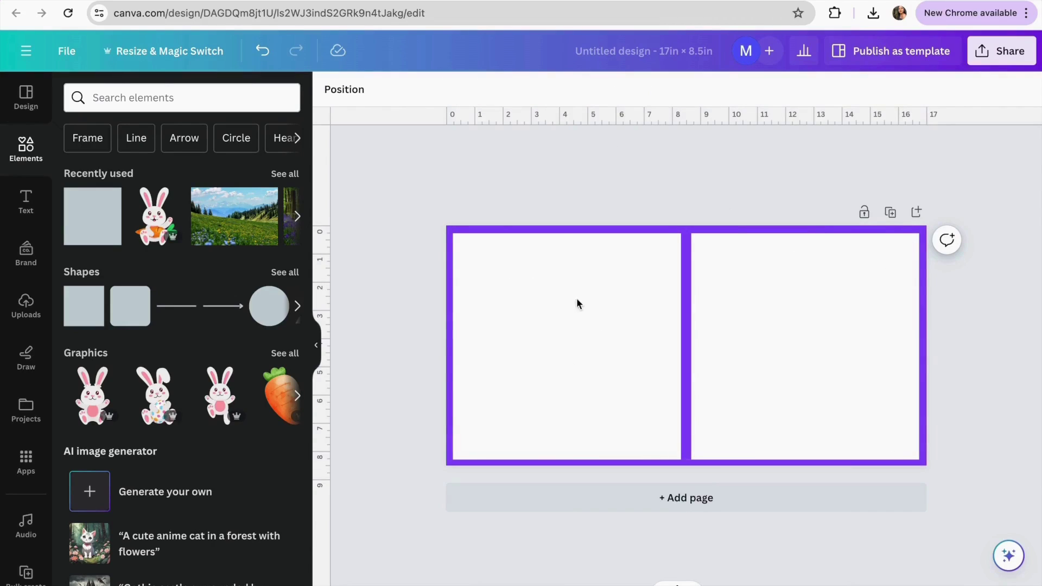
Step: Lock all the purple border and spine shapes together
drag(400, 196, 936, 491)
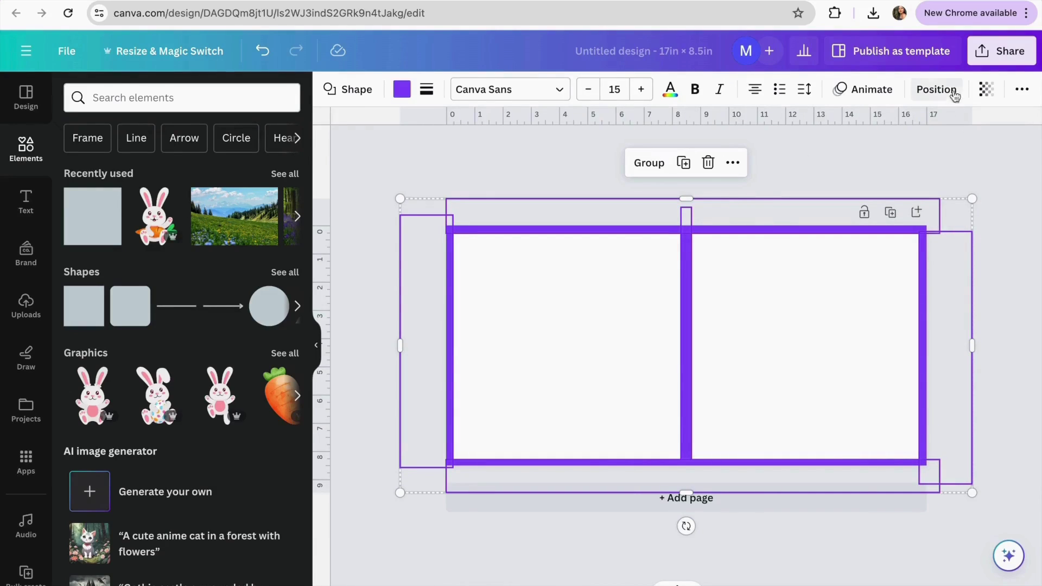
click(1020, 89)
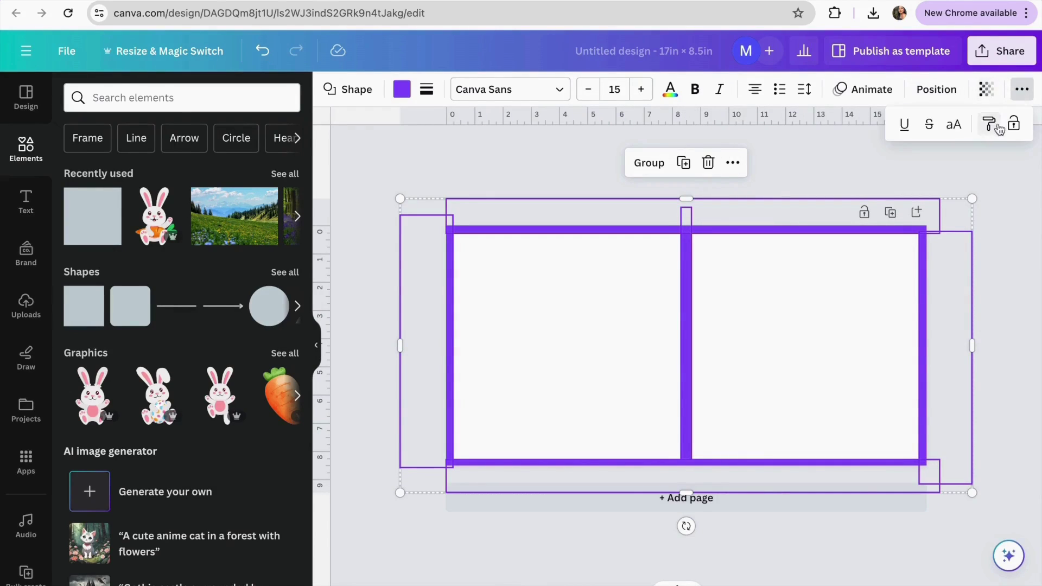
click(1011, 124)
click(590, 320)
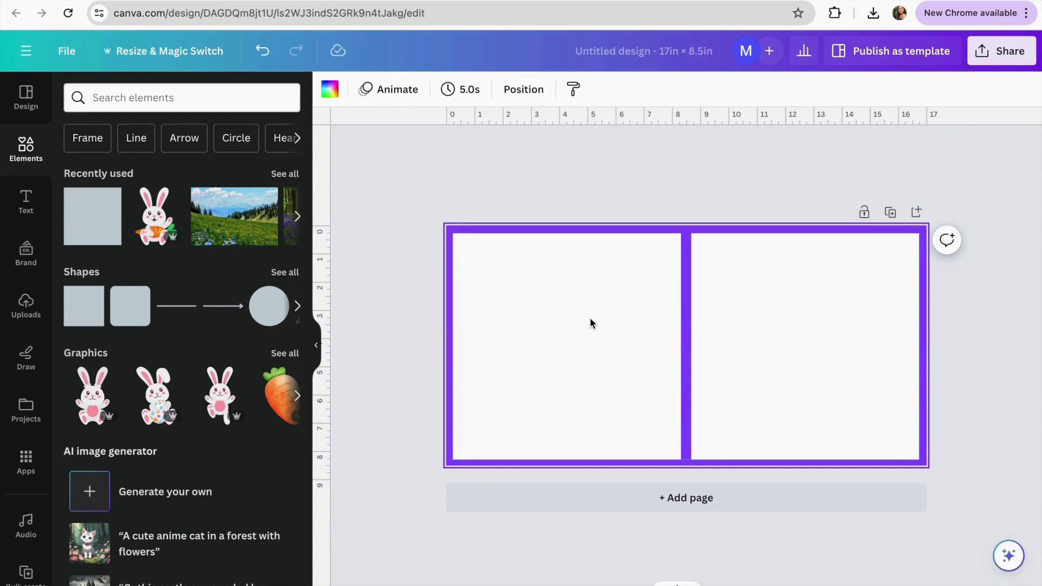
Step: Add the bunny holding a carrot and place it on the cover's right-hand panel
key(ctrl+equal)
key(ctrl+v)
click(727, 336)
drag(727, 337, 902, 331)
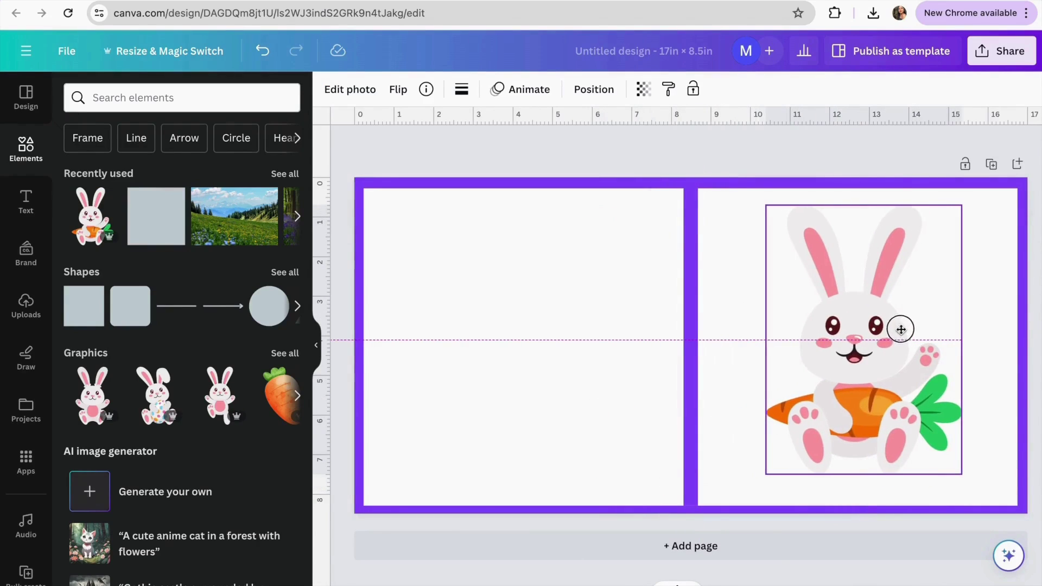
Step: Set the page background to a custom solid light purple
click(519, 324)
click(328, 89)
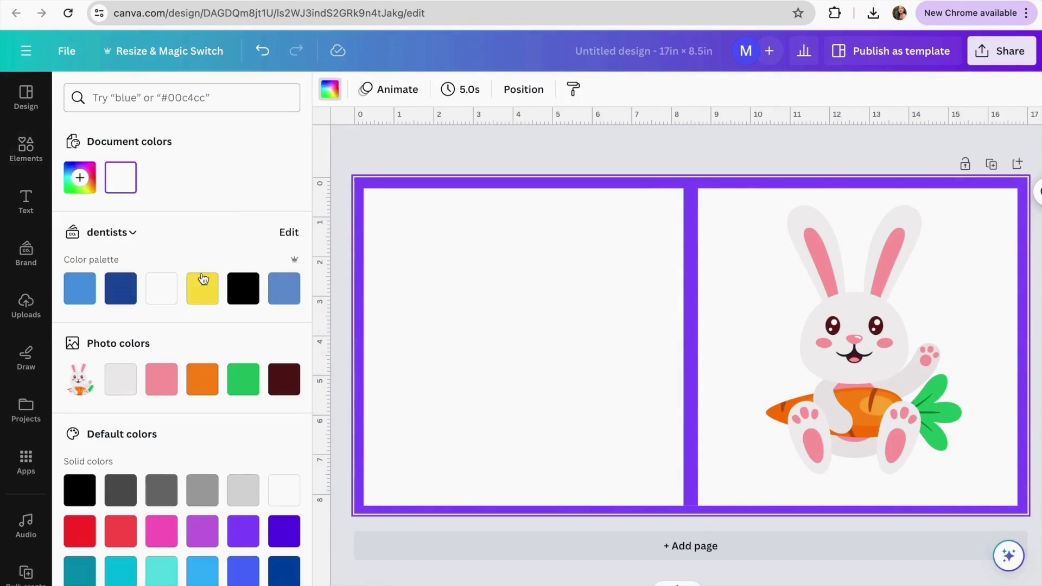
click(79, 178)
click(237, 338)
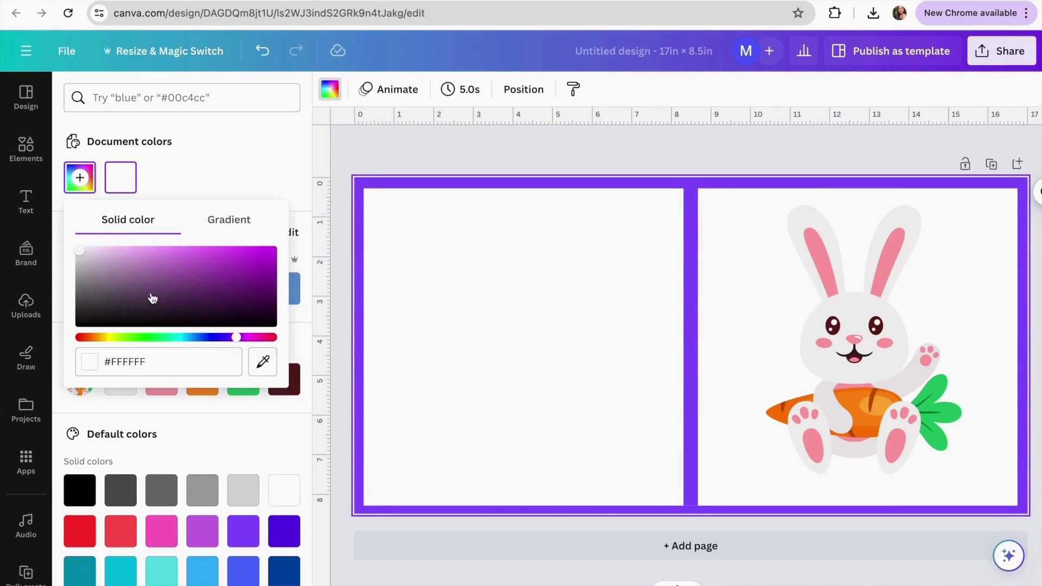
drag(236, 341, 225, 340)
drag(100, 253, 133, 245)
click(470, 345)
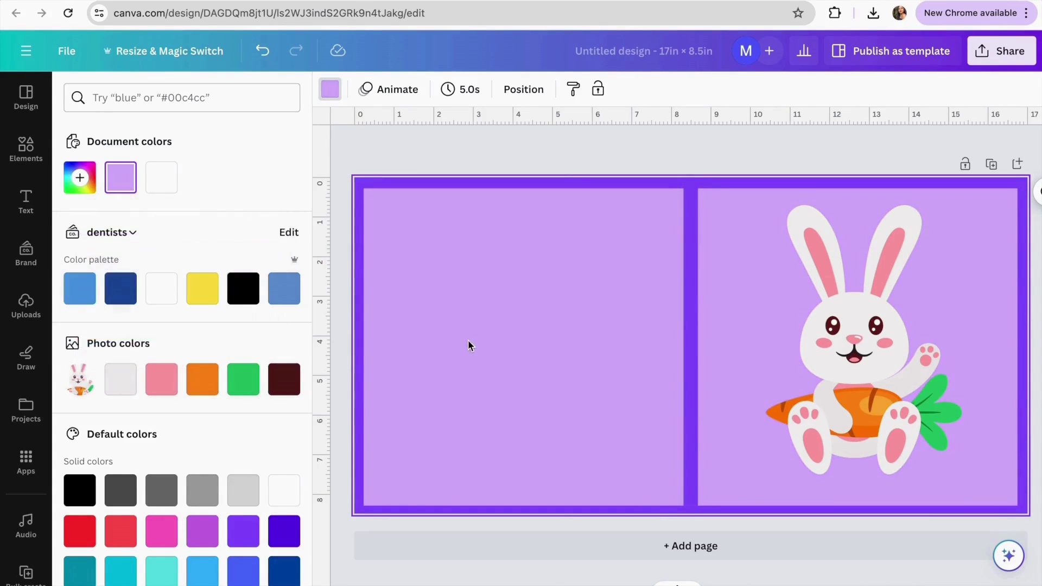
Step: Shrink the bunny slightly and center it within the cover's right-hand panel
drag(850, 352, 838, 358)
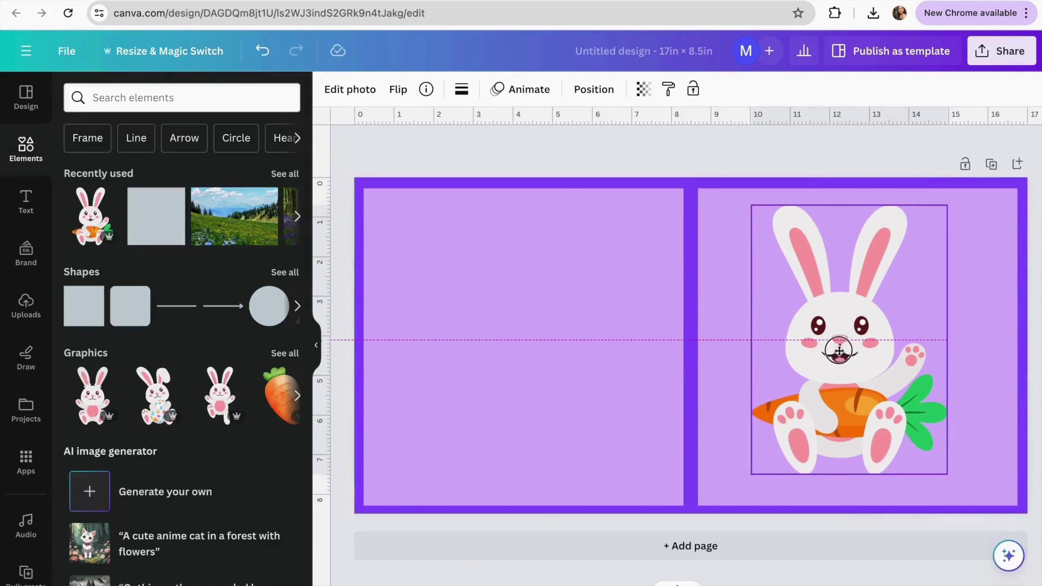
drag(753, 215, 788, 261)
mouse_move(849, 371)
mouse_down()
mouse_move(825, 365)
mouse_move(837, 368)
mouse_up()
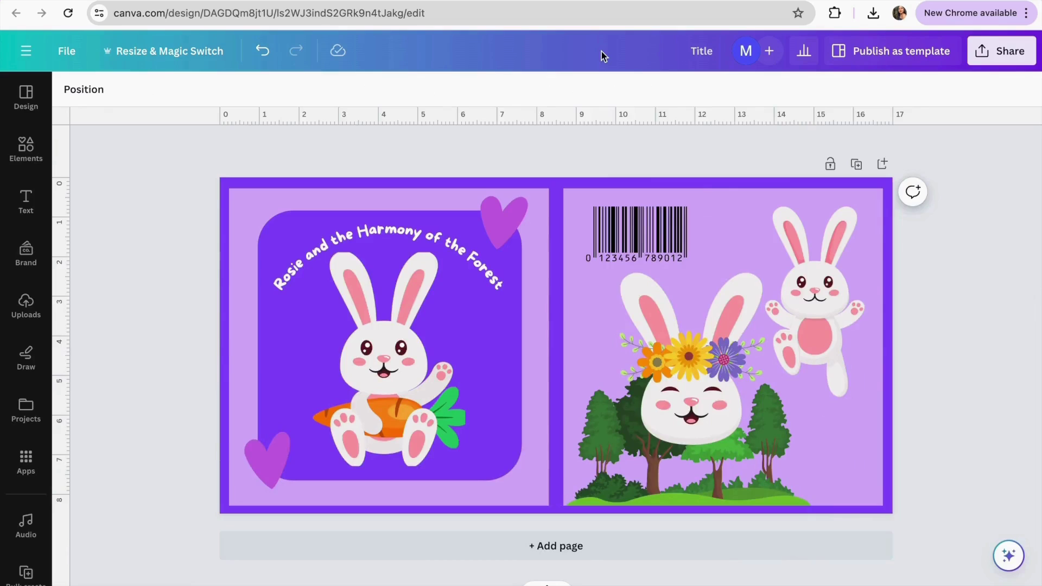